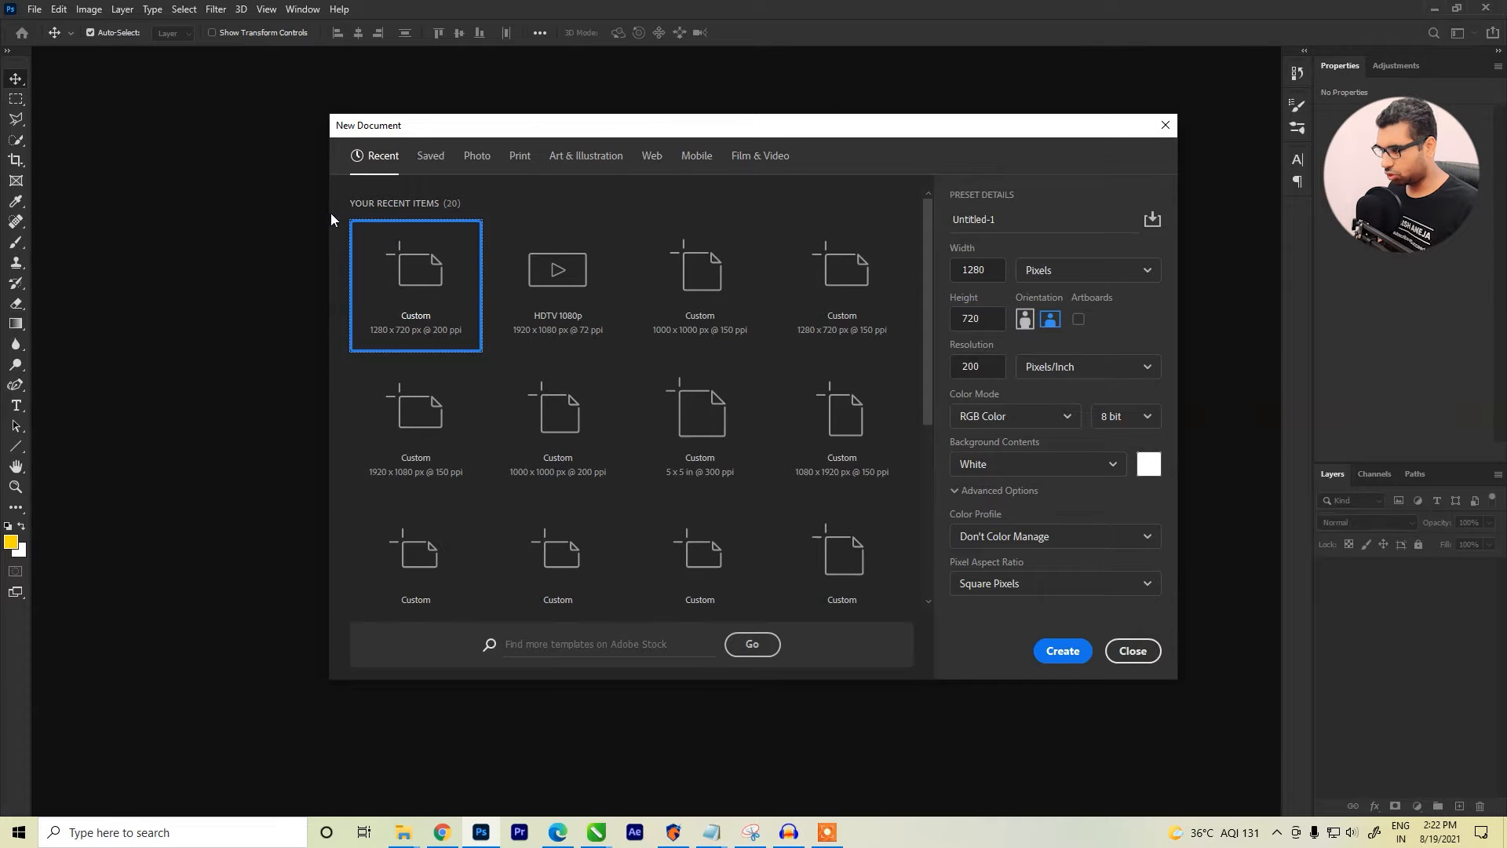
Step: Create a 1280 × 720 px document at 200 ppi and place the blue brick wall image, scaled to about 11.58% to fill the canvas
{"action": "left_click", "coordinate": [1074, 661]}
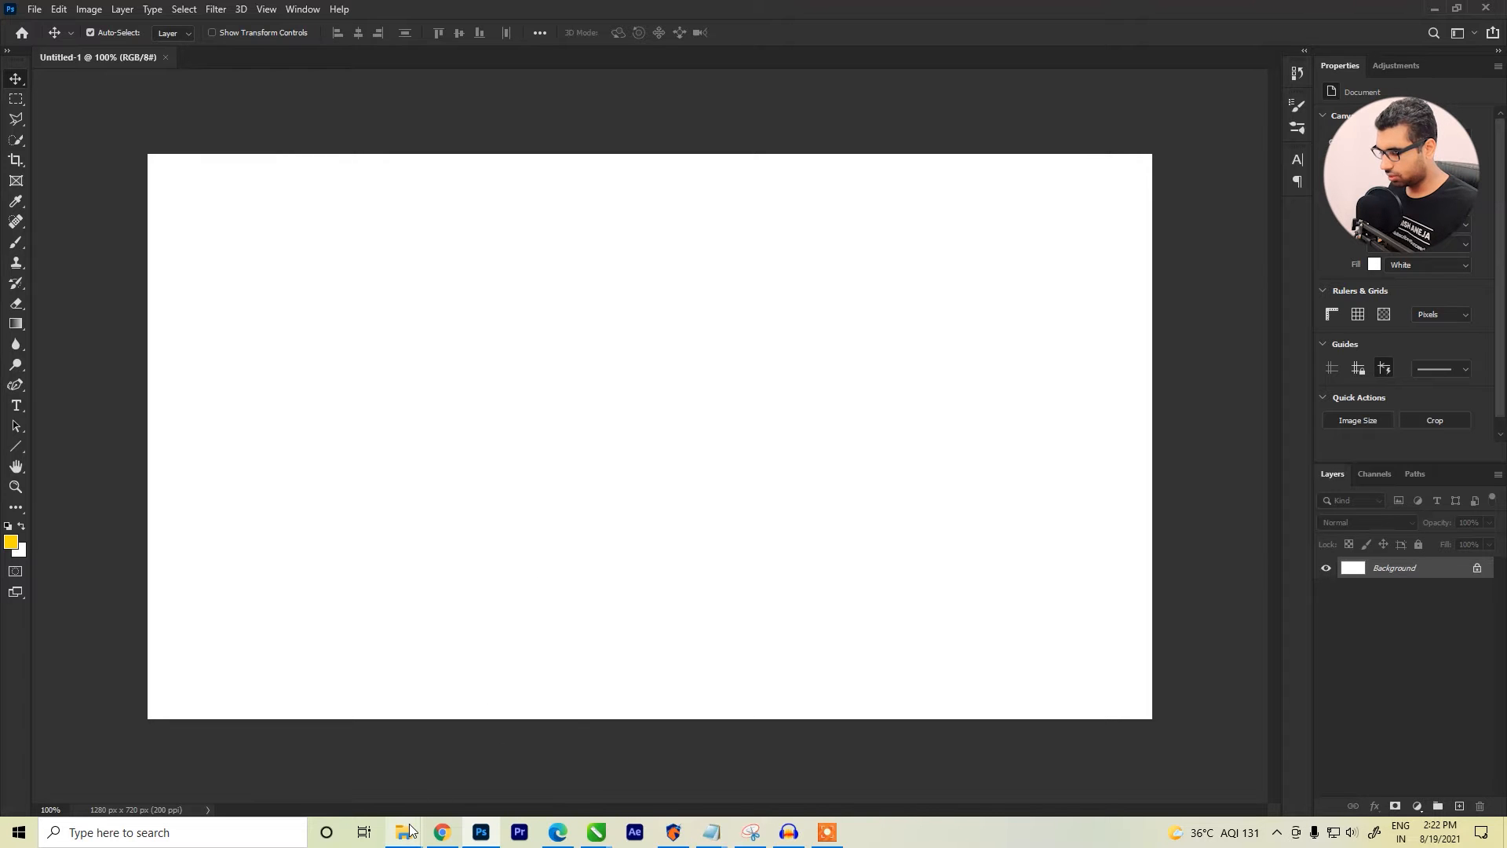
{"action": "mouse_move", "coordinate": [409, 829]}
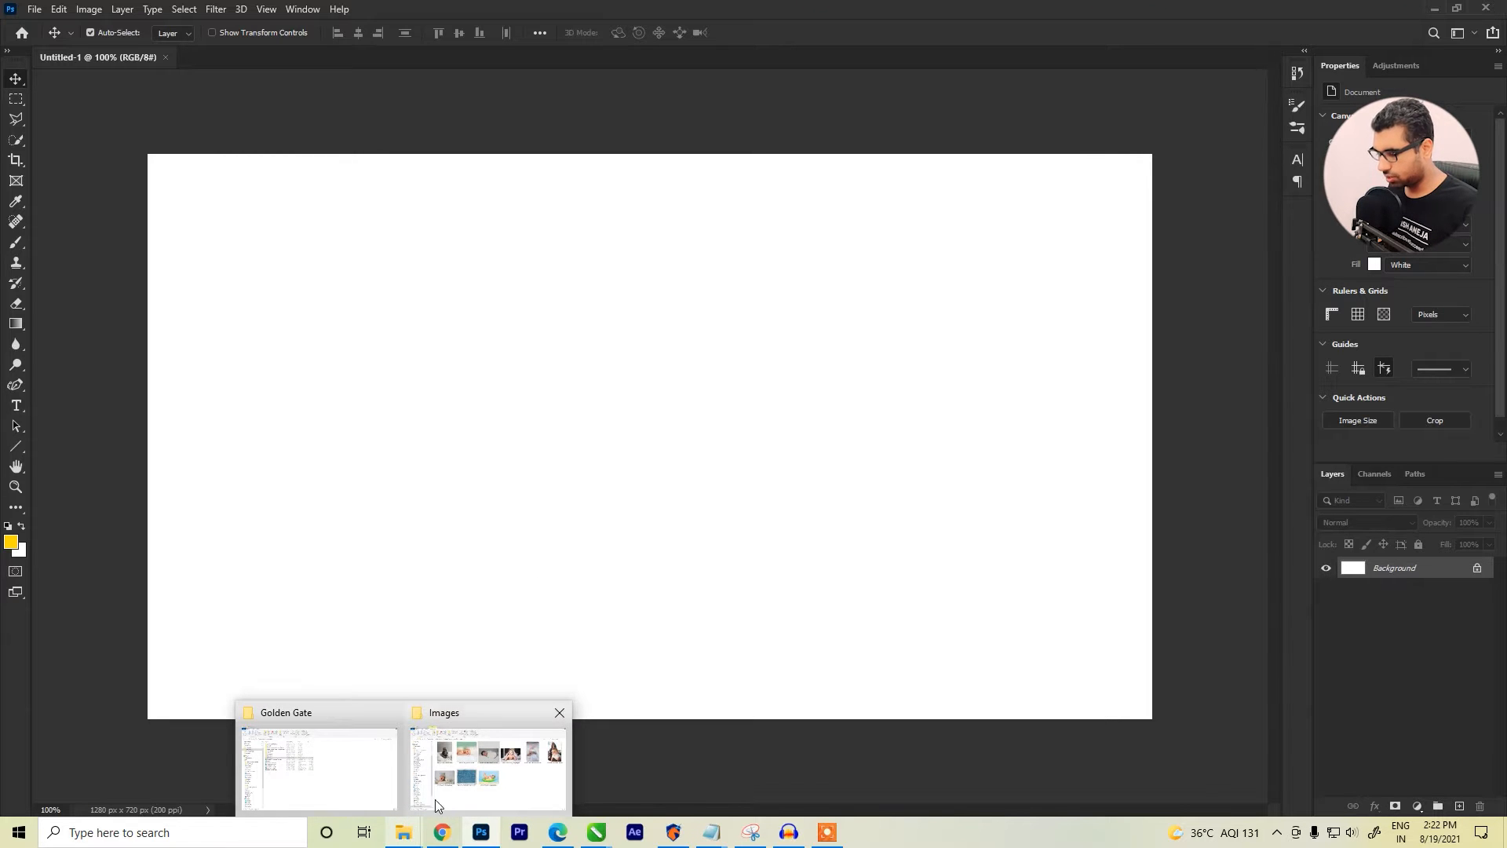
{"action": "left_click", "coordinate": [435, 797]}
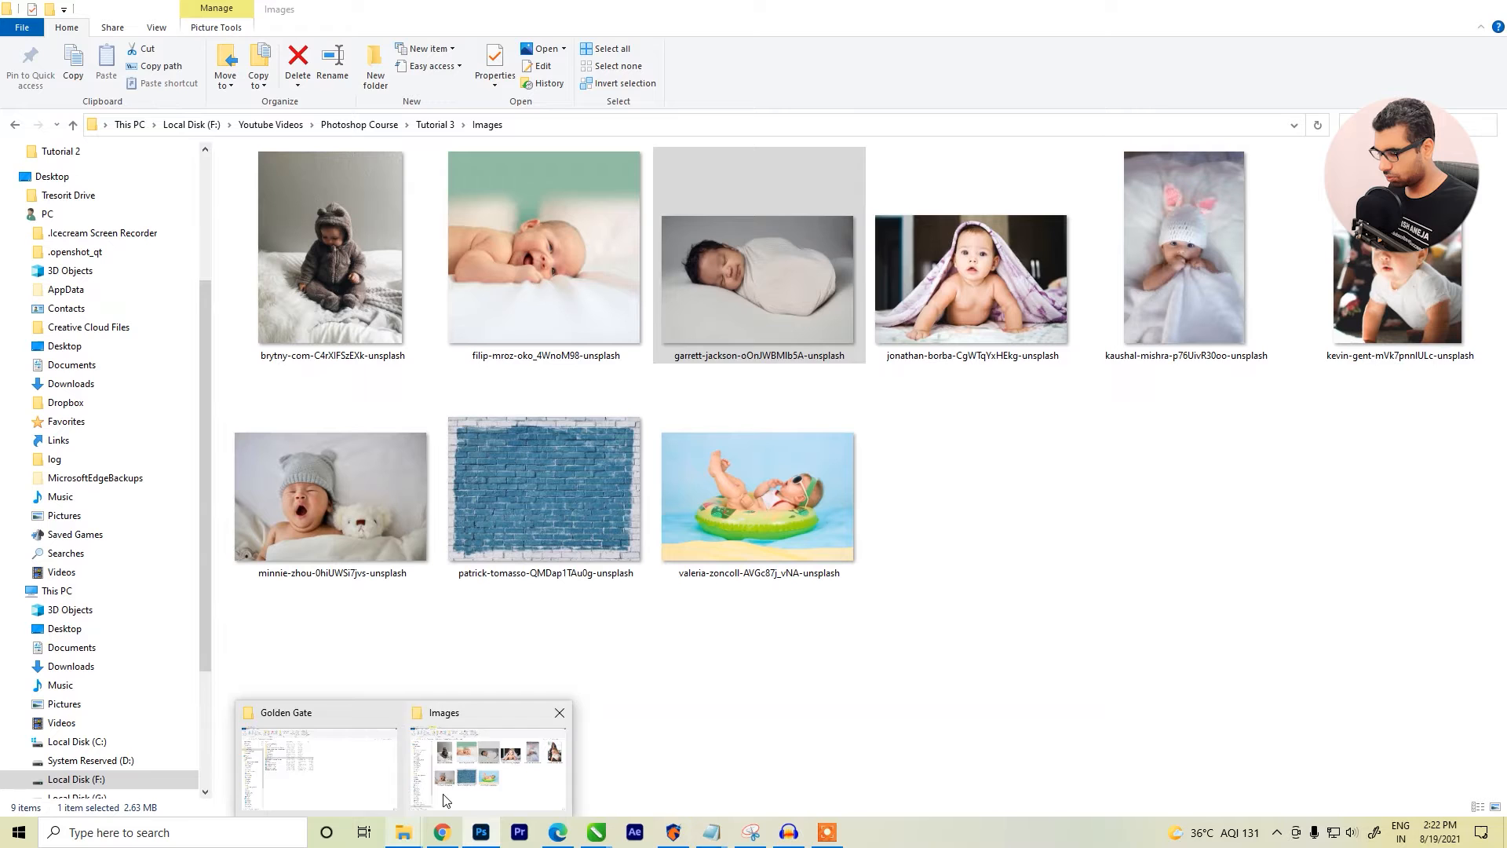
{"action": "left_click", "coordinate": [543, 501]}
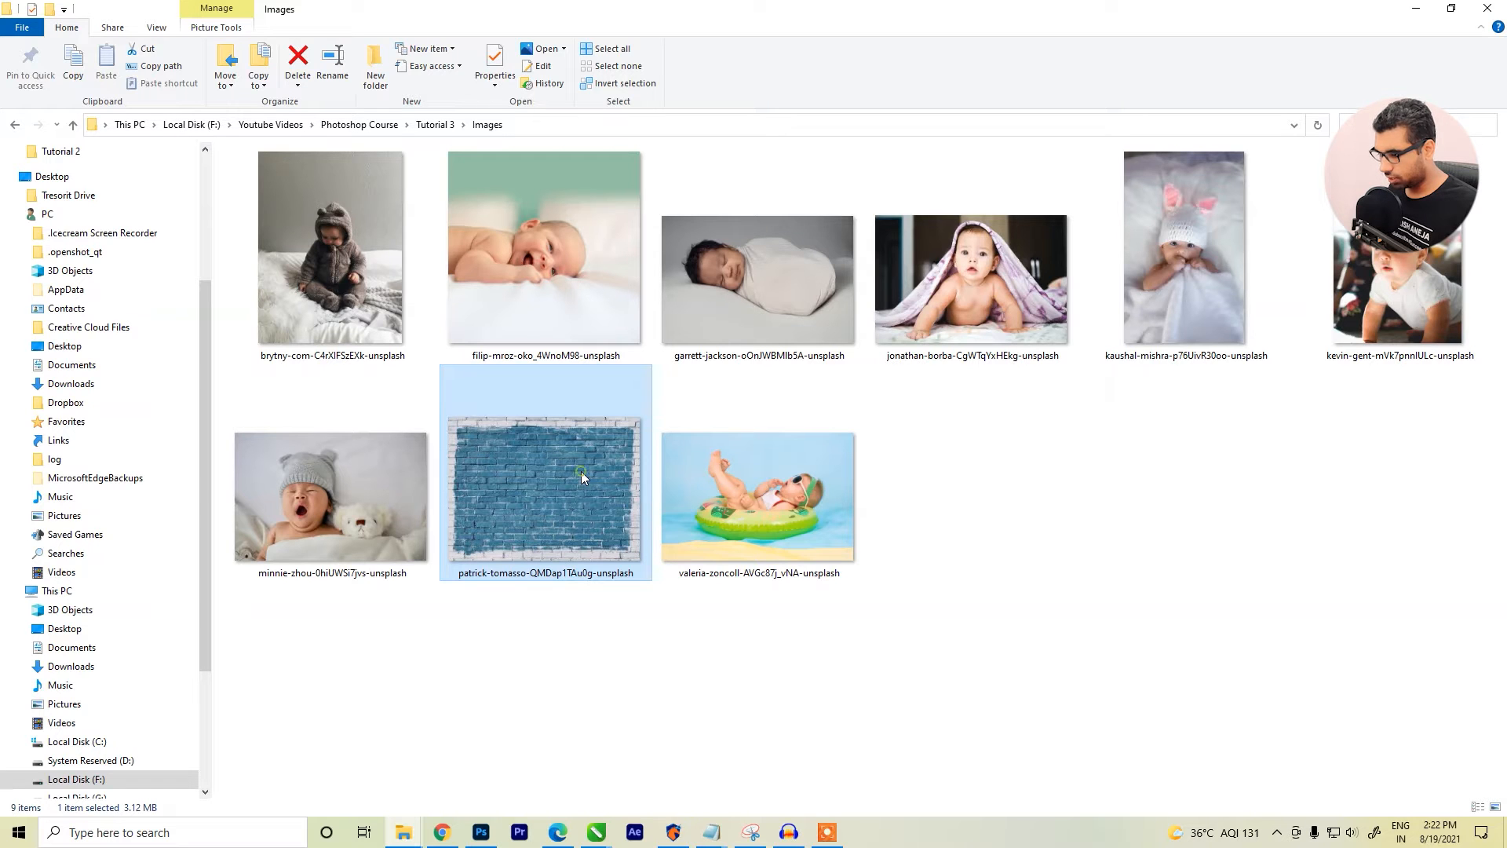
{"action": "left_click_drag", "start_coordinate": [554, 535], "coordinate": [522, 381]}
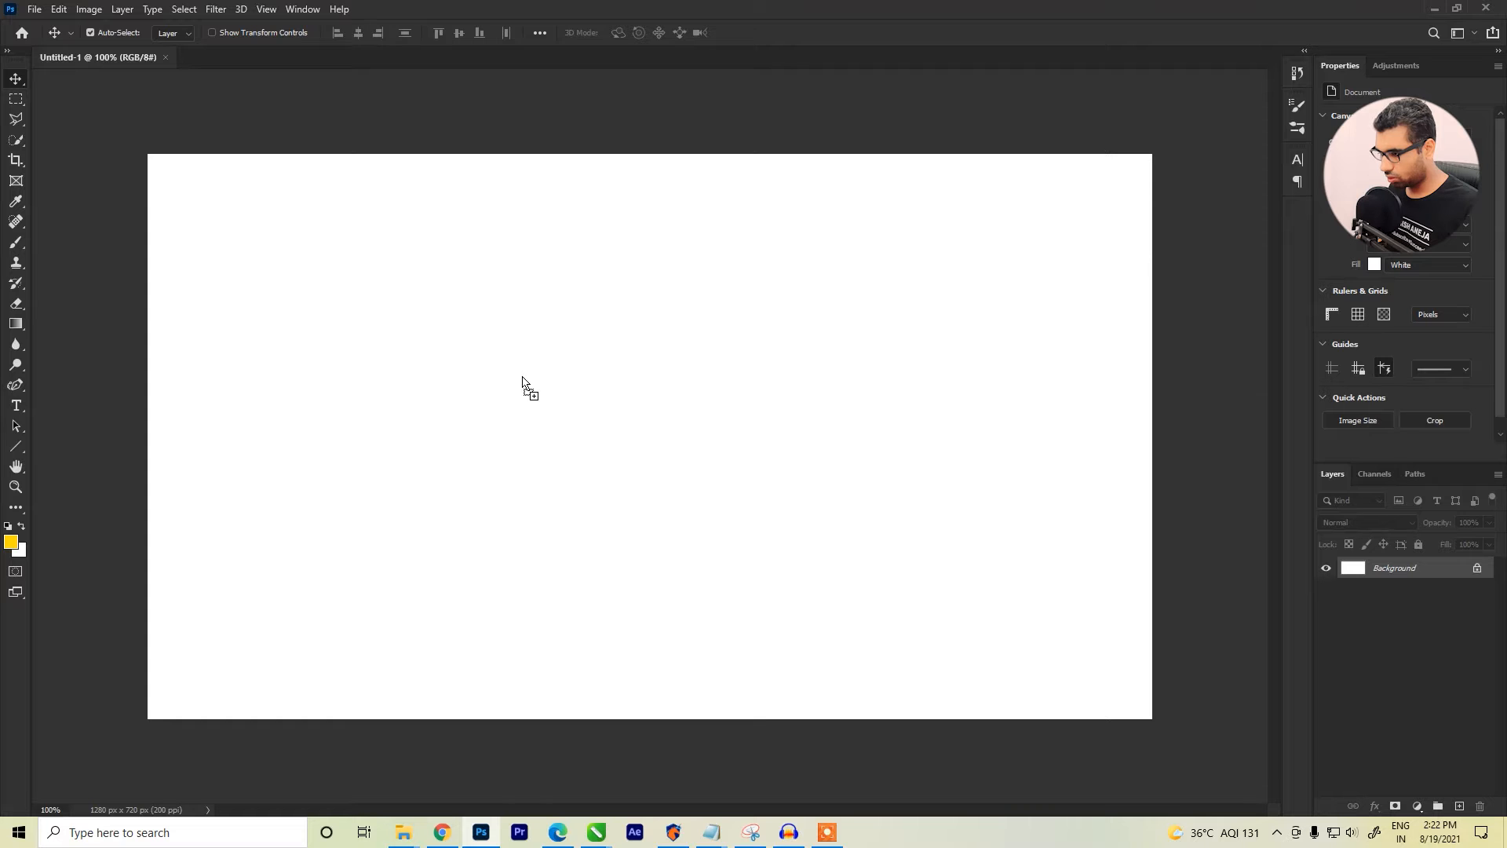
{"action": "left_click_drag", "start_coordinate": [523, 382], "coordinate": [521, 380]}
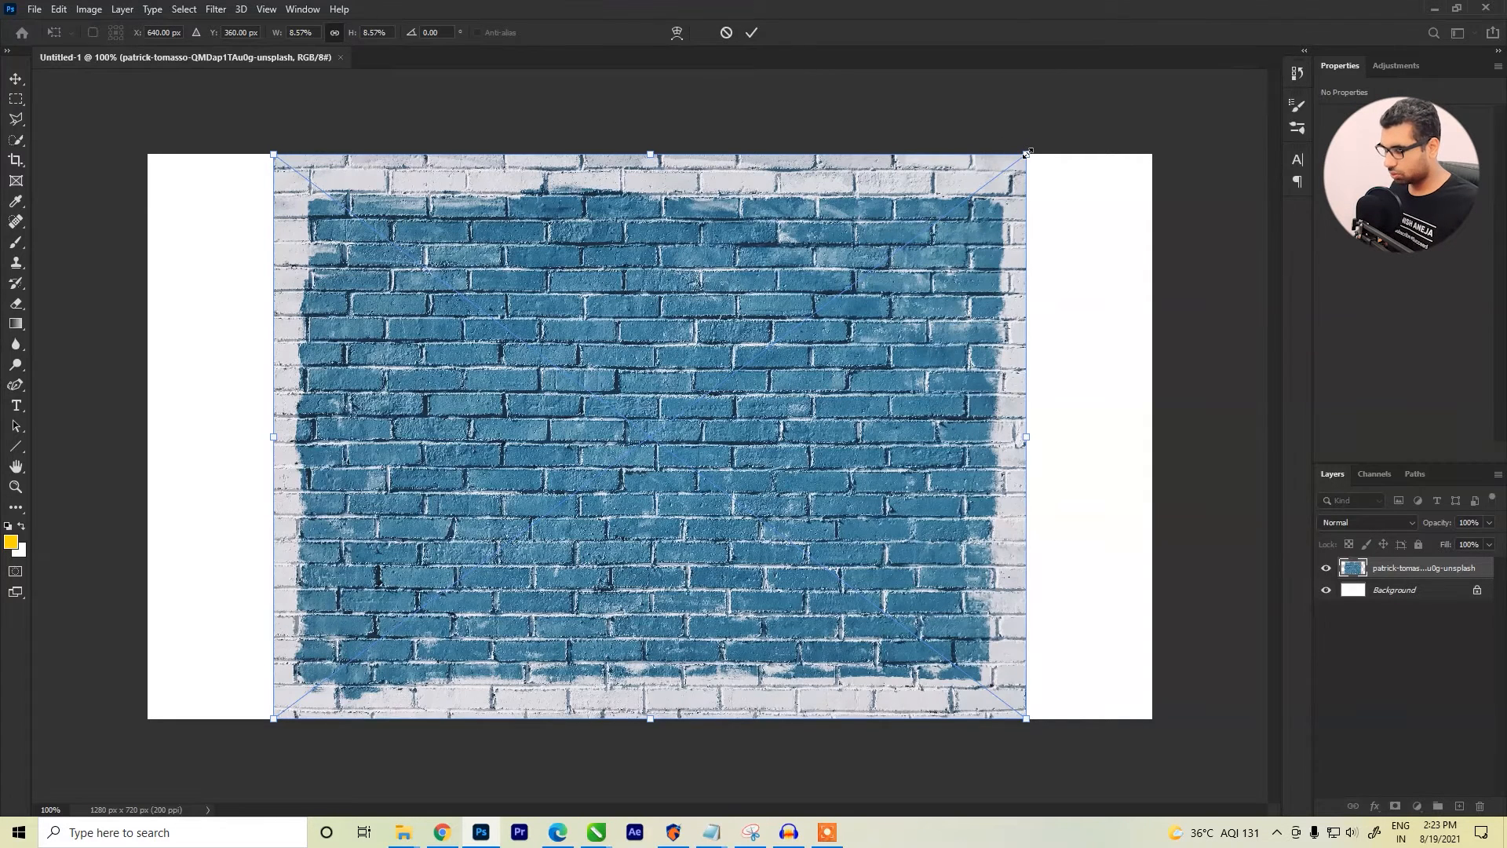
{"action": "left_click_drag", "start_coordinate": [1028, 152], "coordinate": [1203, 115]}
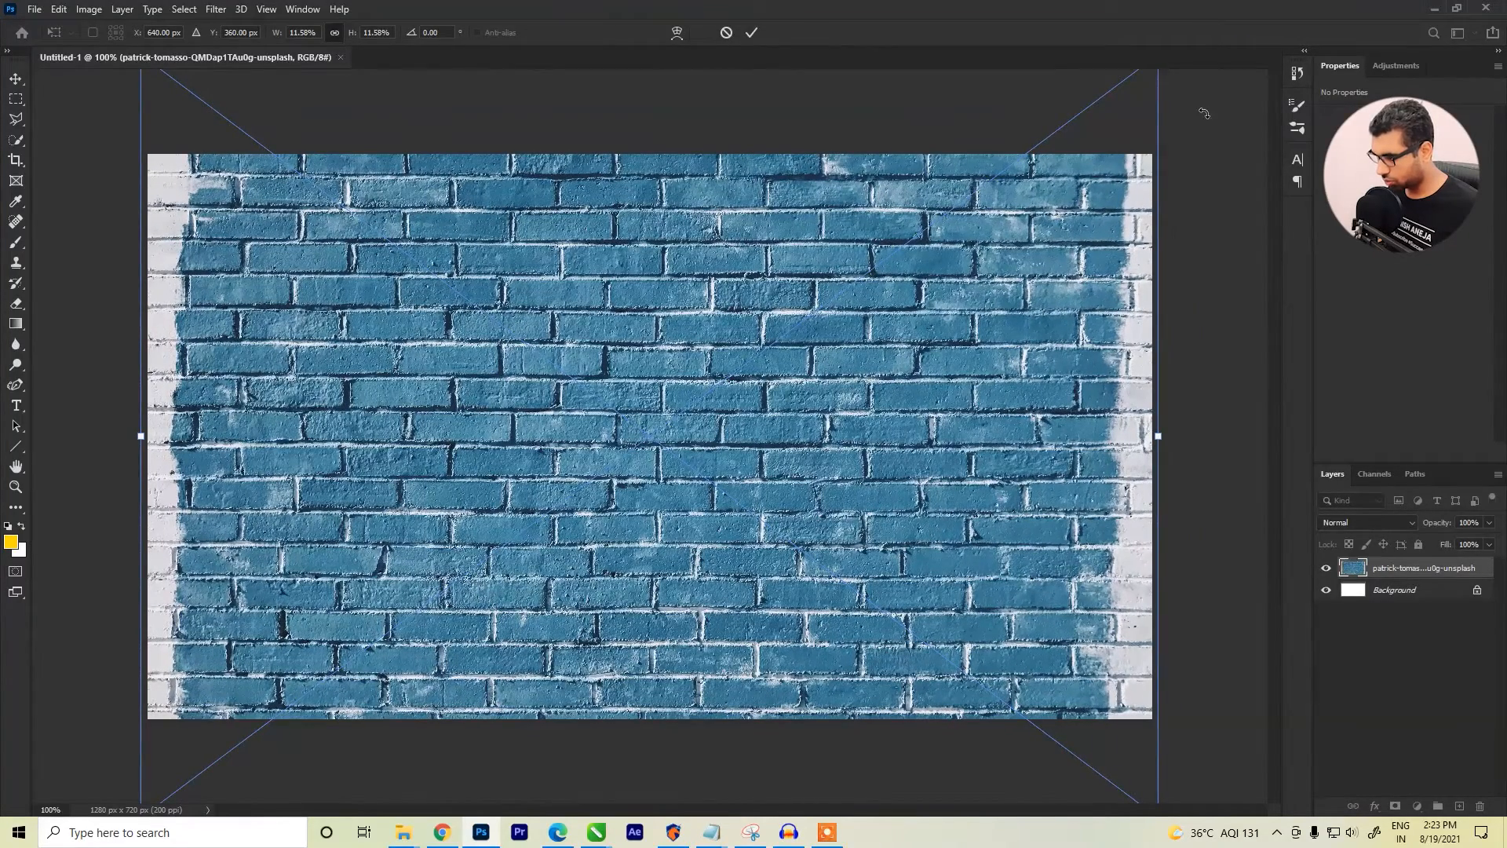
{"action": "left_click", "coordinate": [753, 32]}
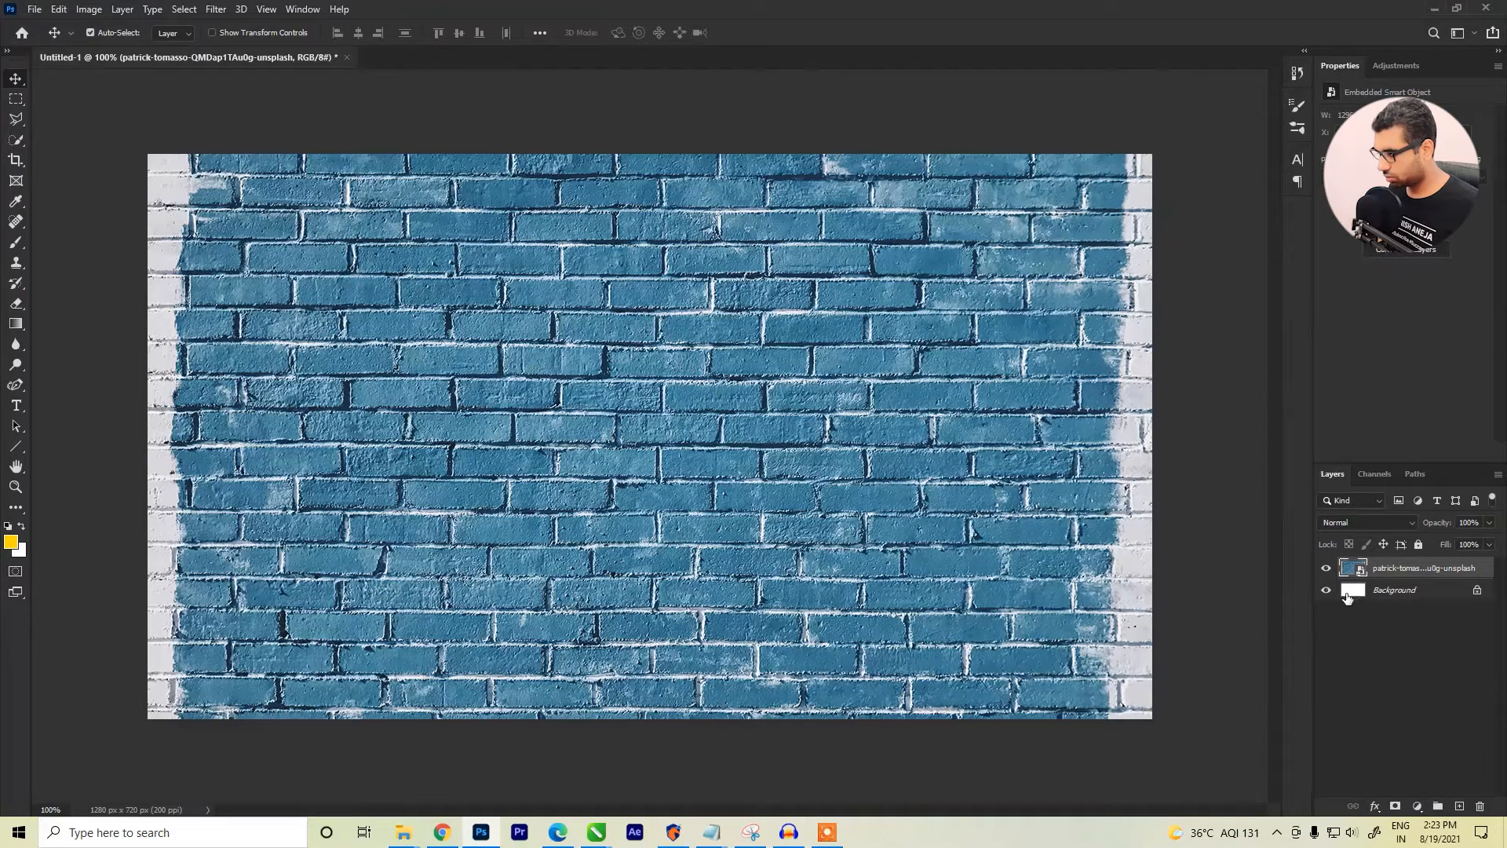
Step: Unlock the white Background layer and hide it
{"action": "left_click", "coordinate": [1476, 590]}
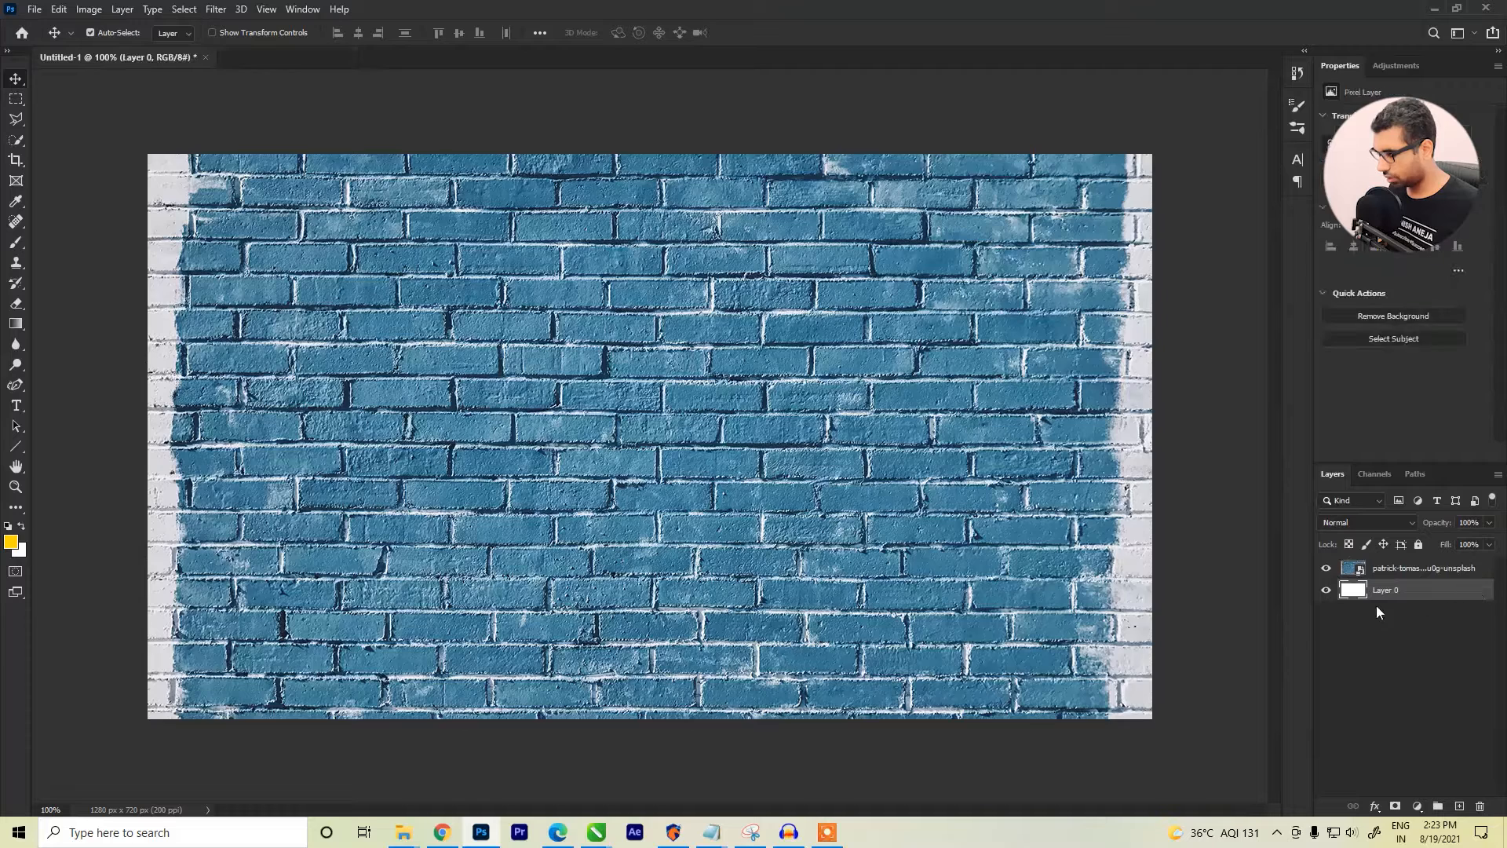
{"action": "left_click", "coordinate": [1326, 591]}
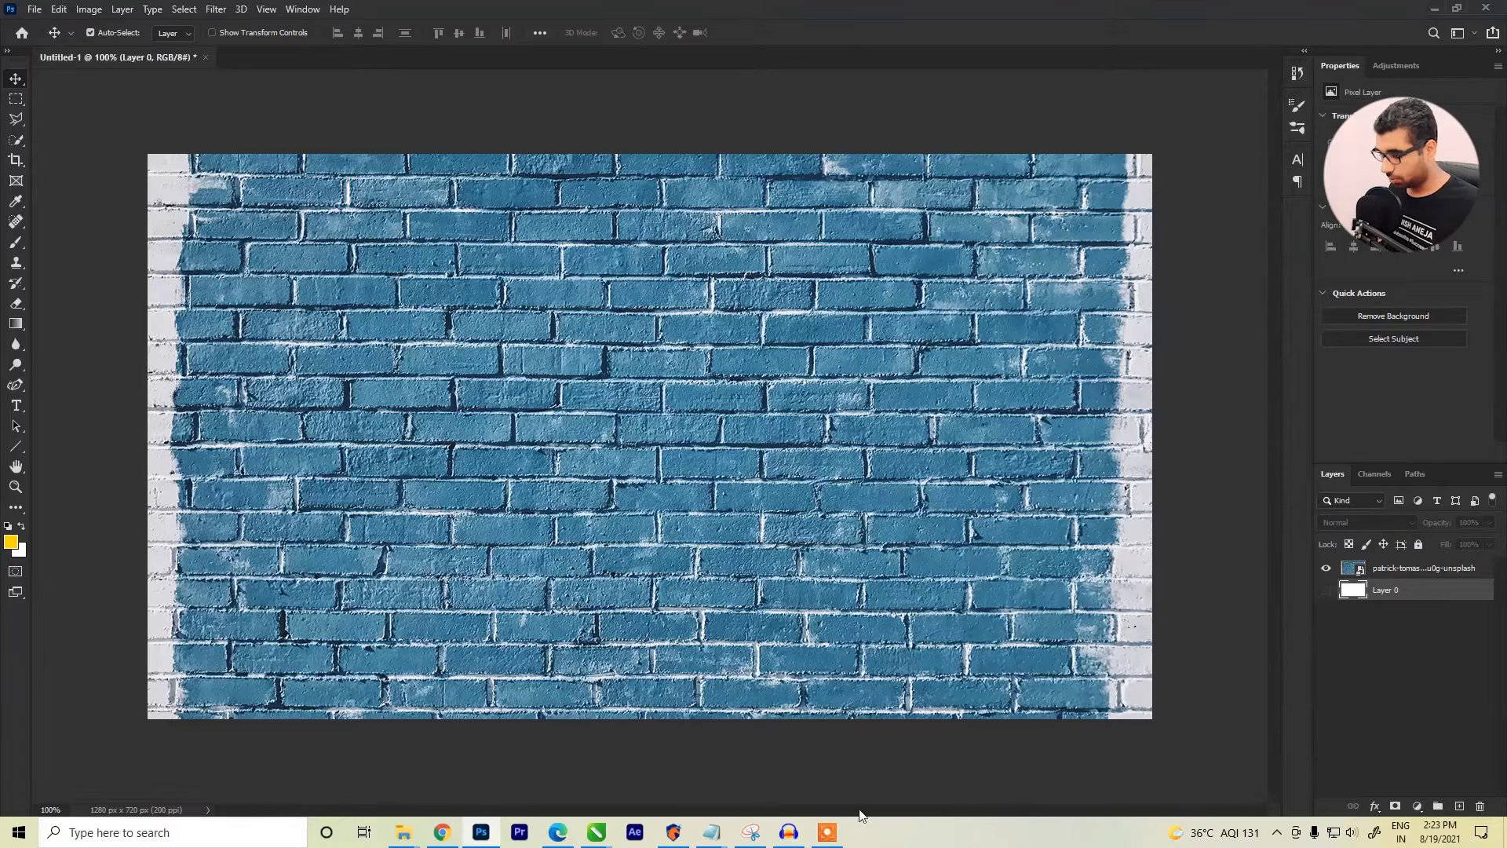
Step: Place the photo of the baby in the bear suit from the Images folder and move its layer above the brick wall layer
{"action": "mouse_move", "coordinate": [414, 831]}
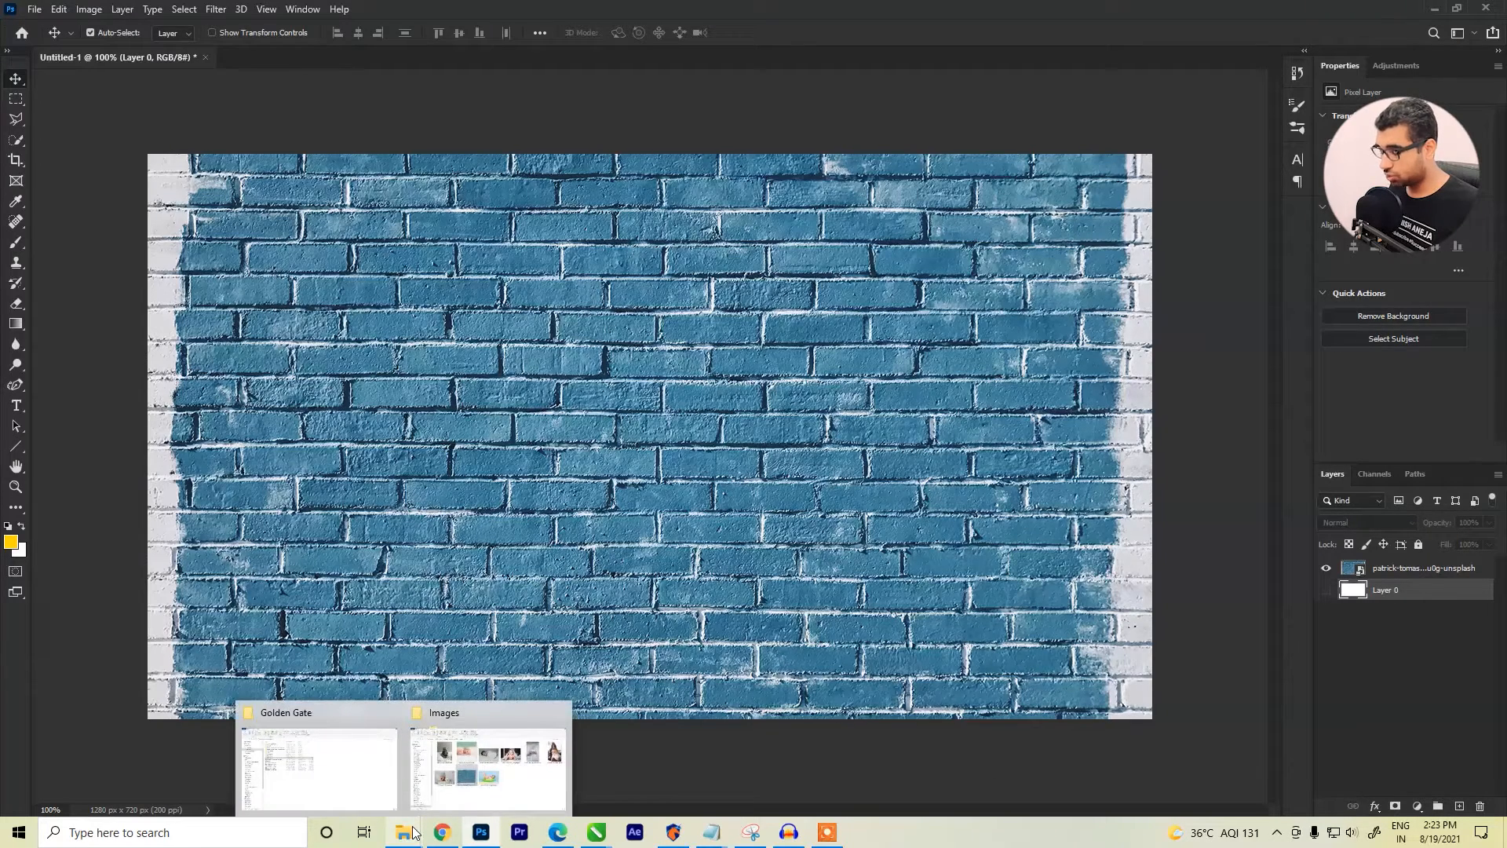
{"action": "left_click", "coordinate": [492, 781]}
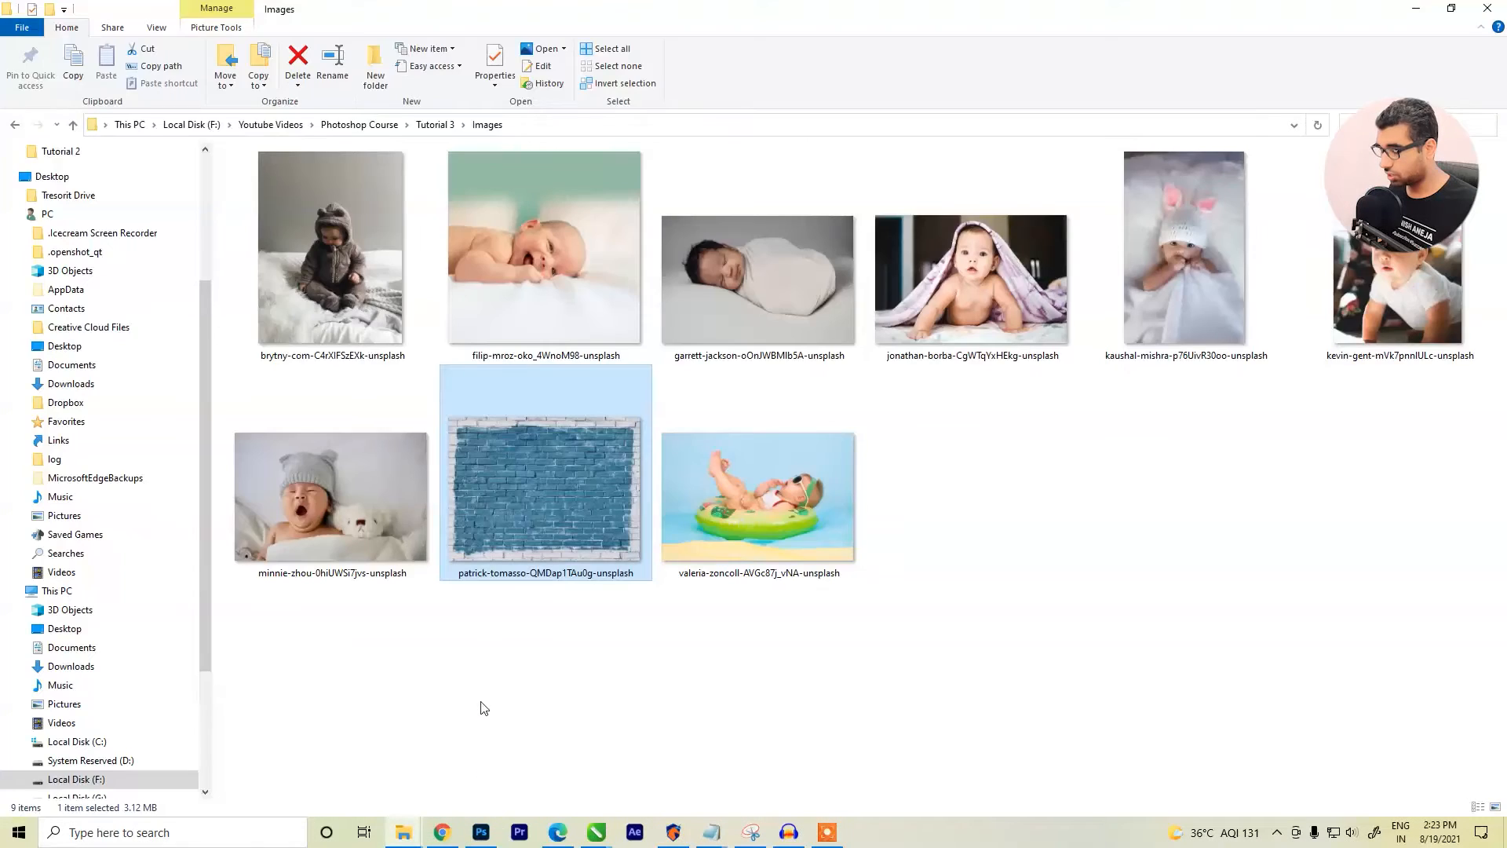
{"action": "left_click_drag", "start_coordinate": [359, 285], "coordinate": [360, 317]}
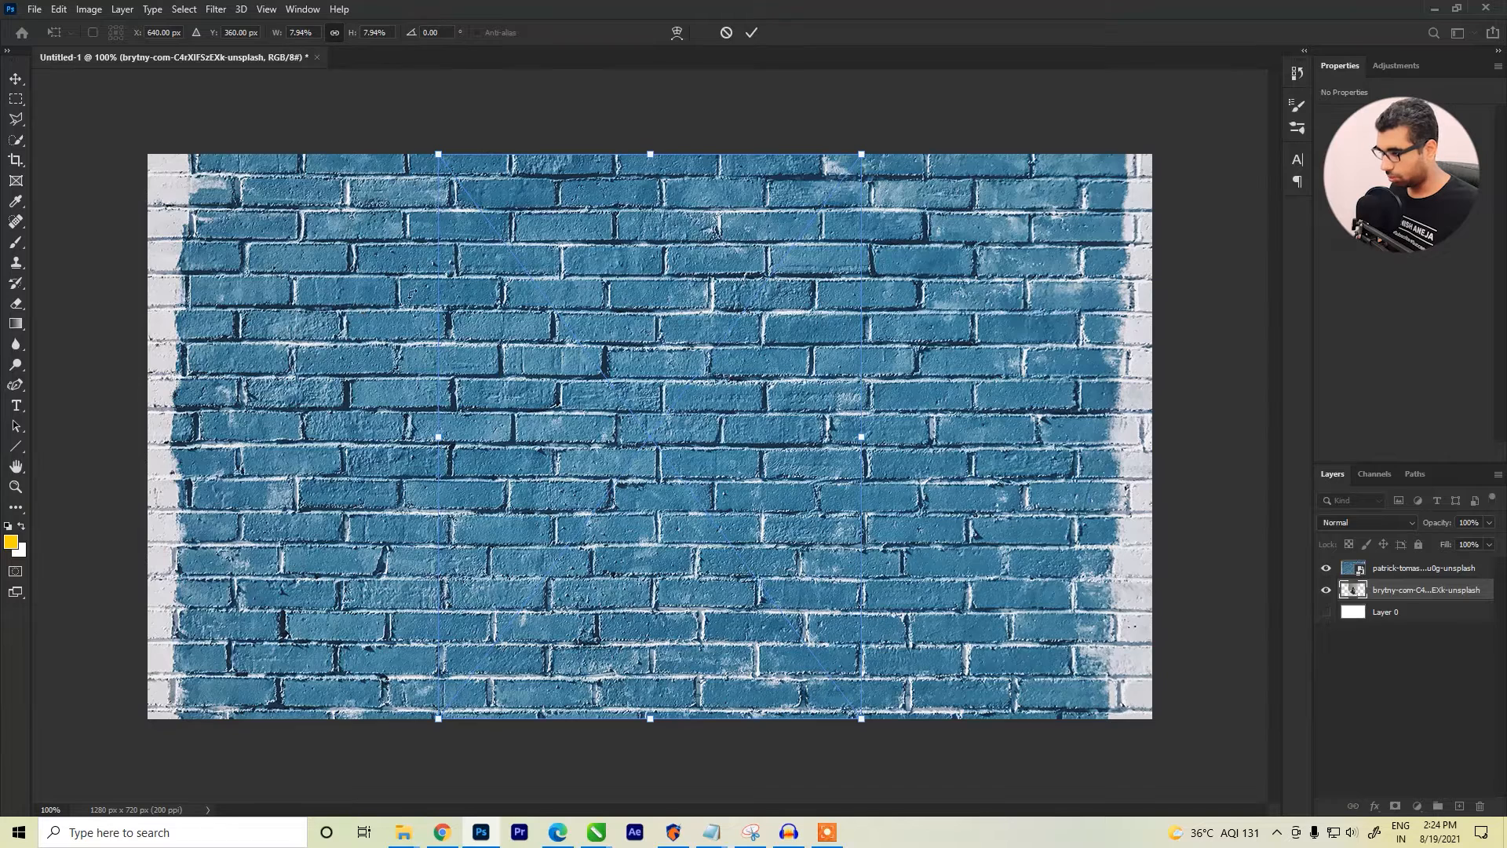
{"action": "left_click", "coordinate": [750, 34]}
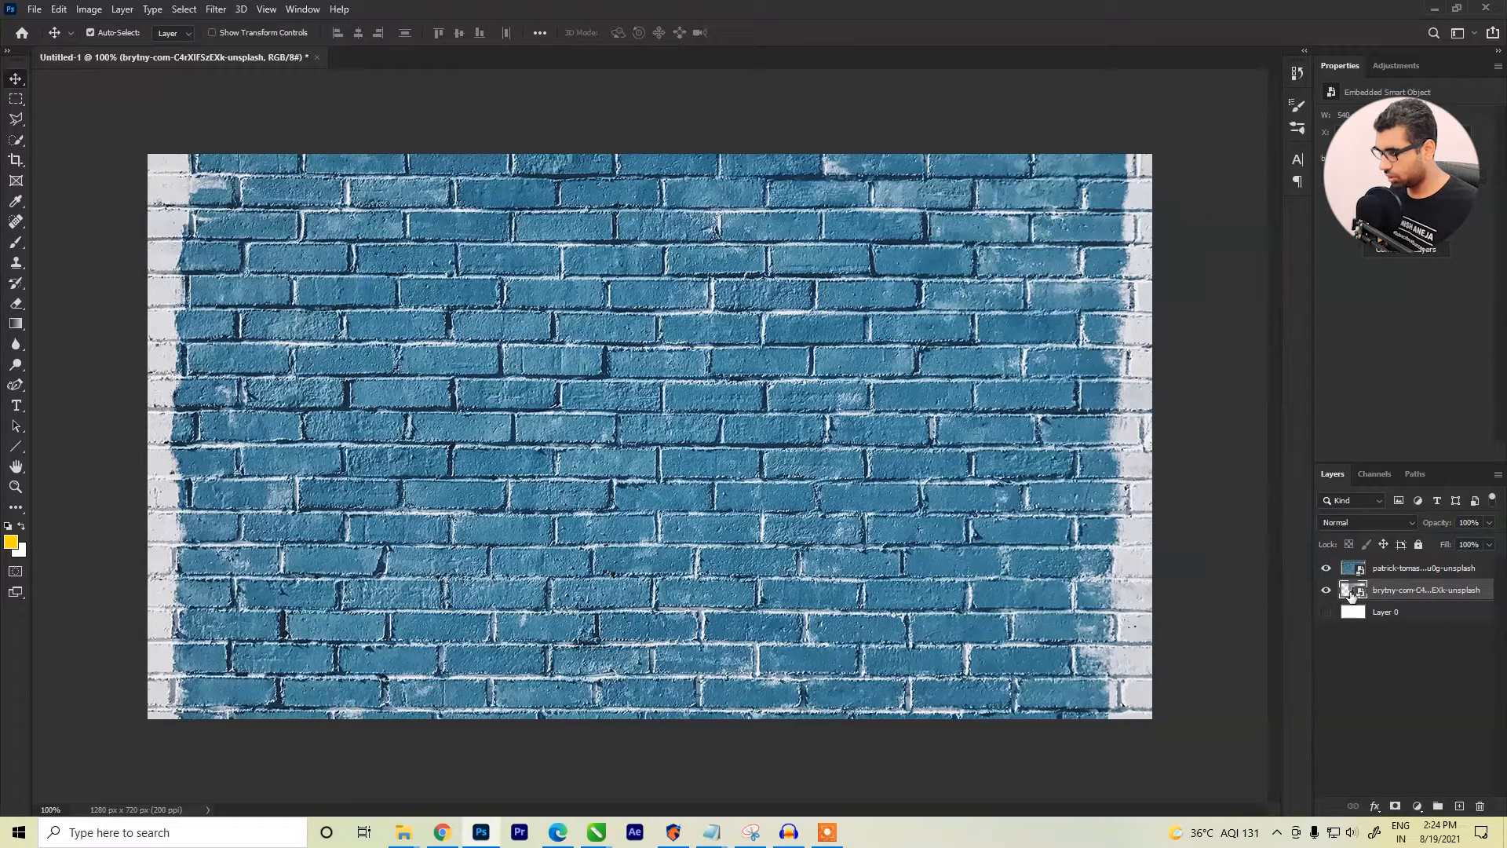
{"action": "left_click", "coordinate": [1397, 575]}
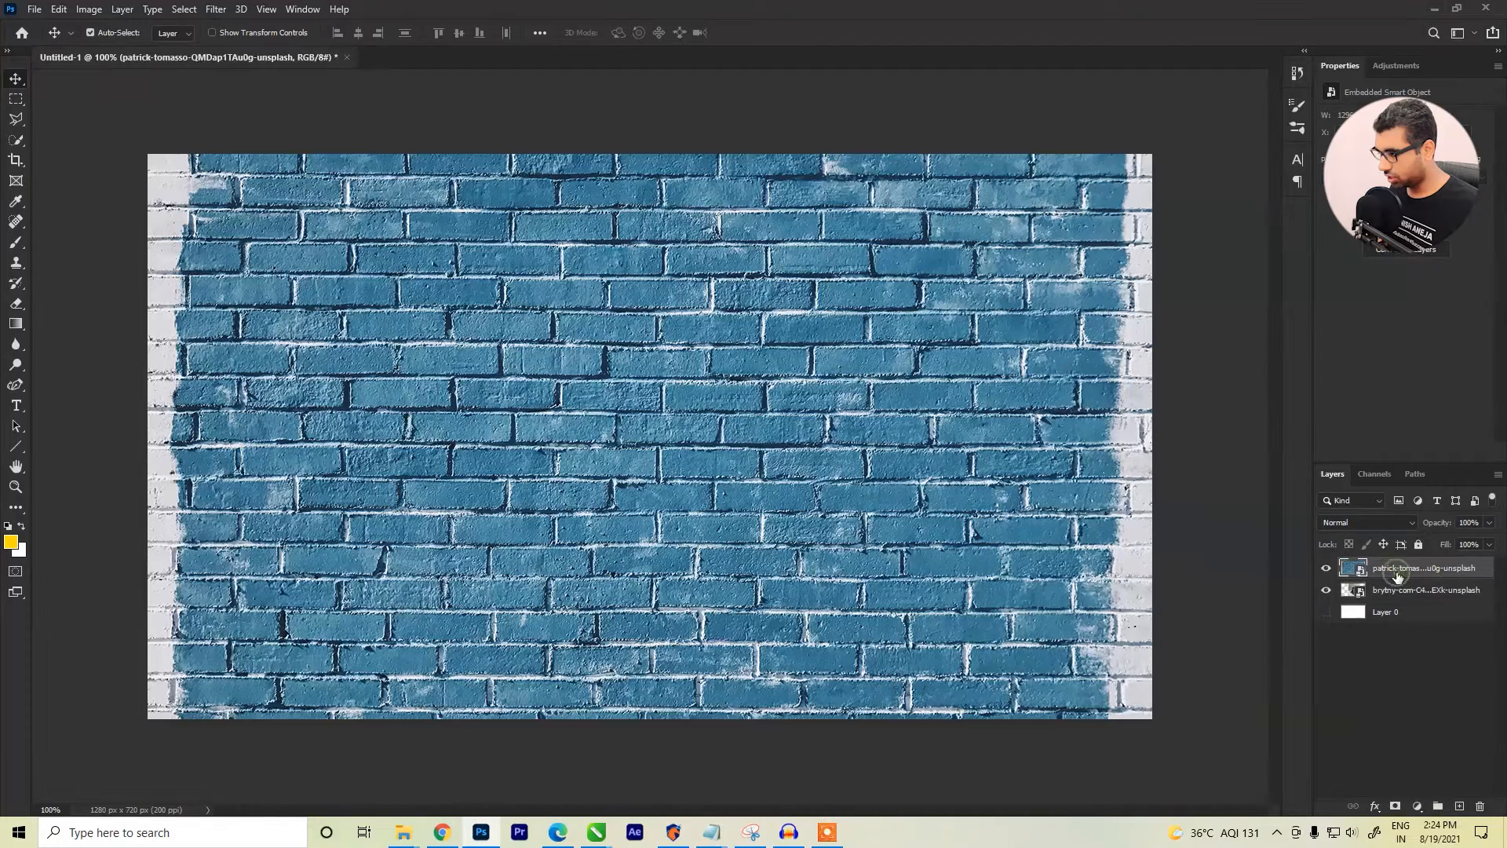
{"action": "left_click", "coordinate": [1394, 594]}
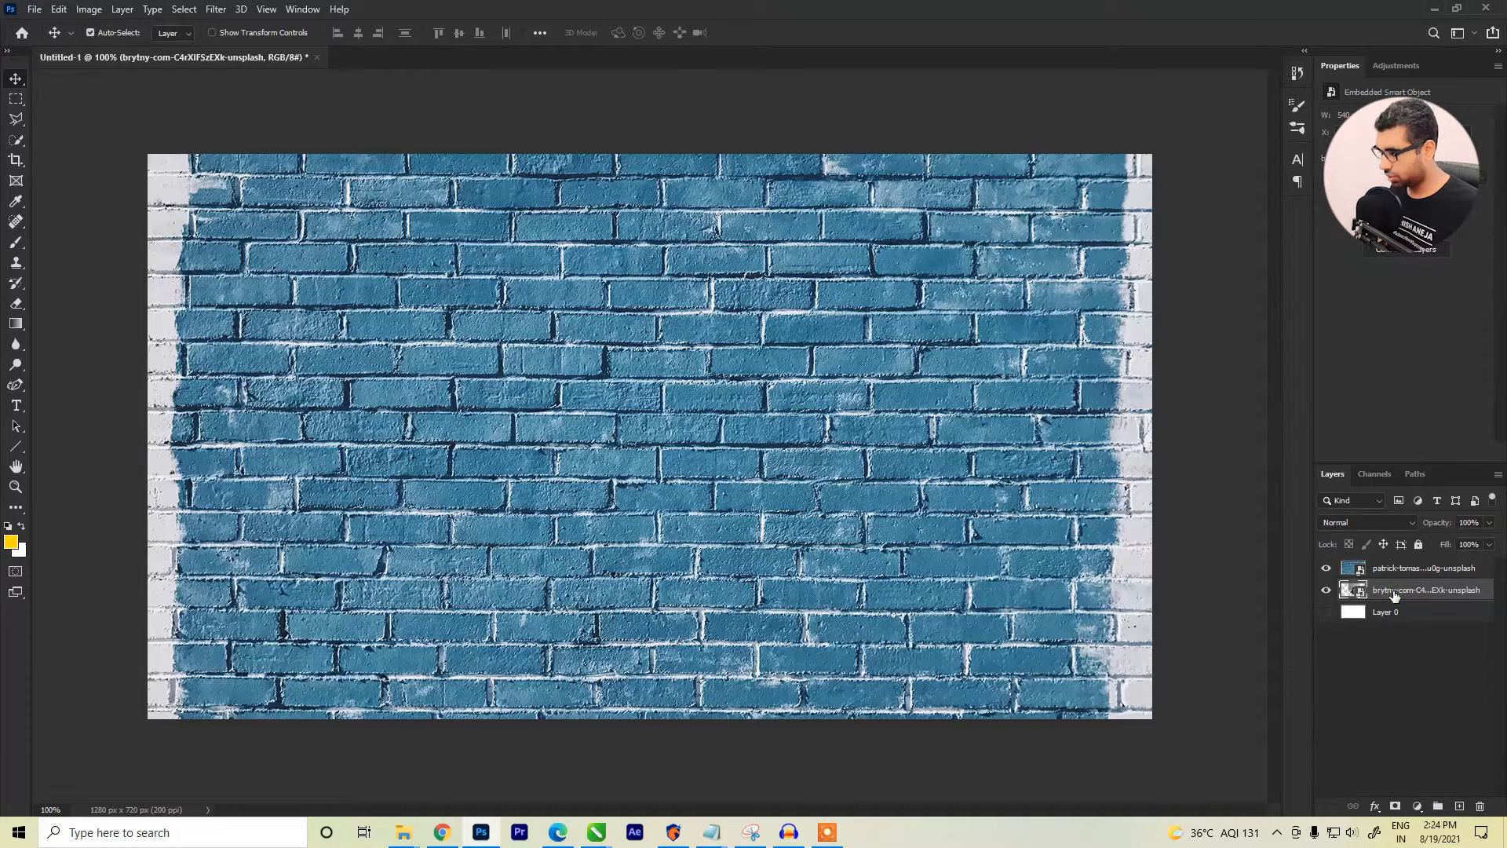
{"action": "left_click_drag", "start_coordinate": [1394, 595], "coordinate": [1393, 566]}
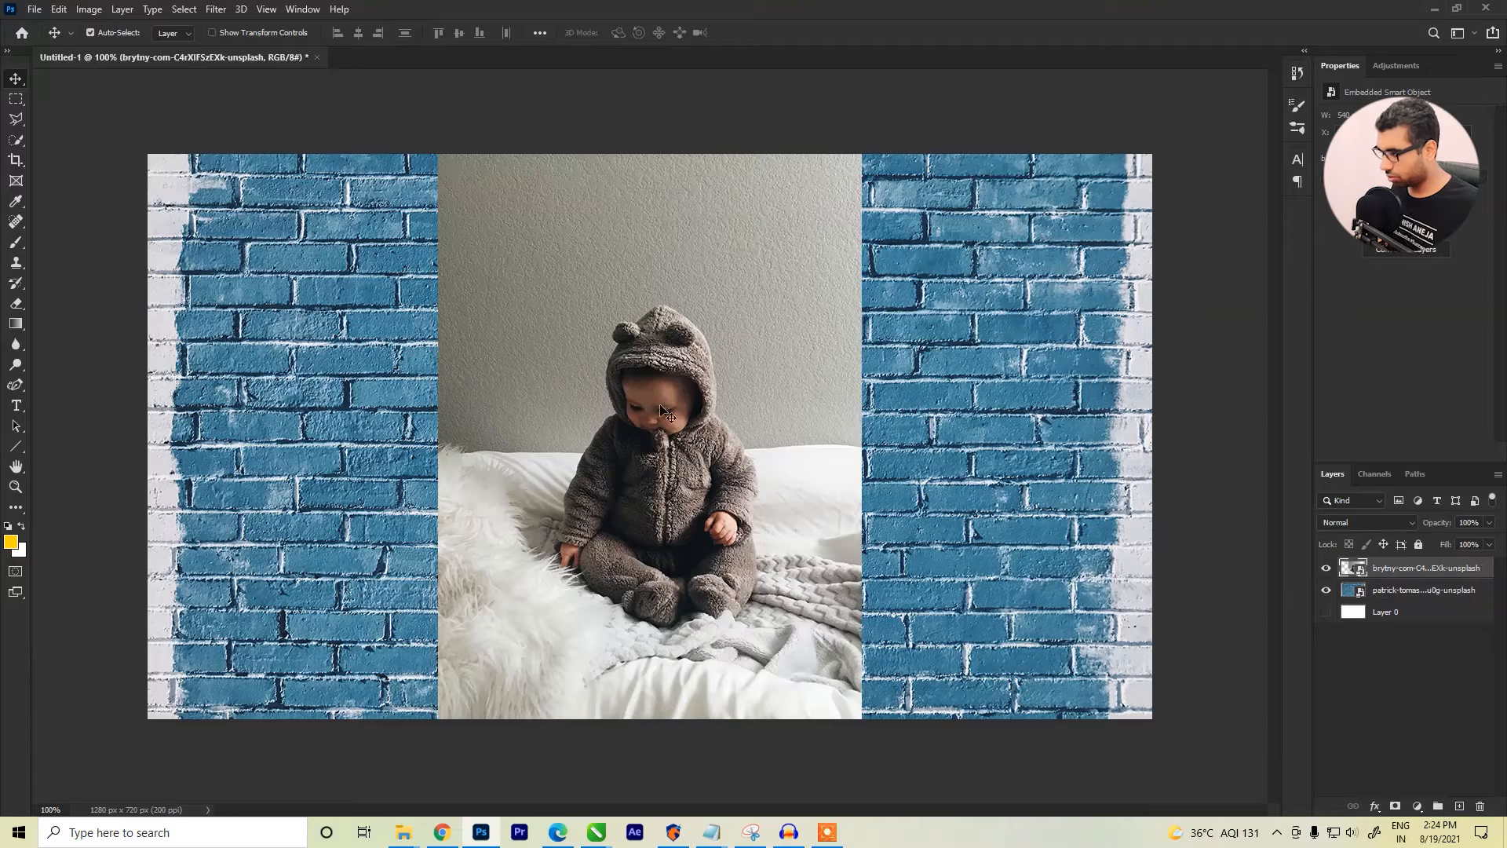
Step: Scale the bear-suit baby photo to about 4.08% and move it to the upper-left area of the brick wall
{"action": "mouse_move", "coordinate": [662, 409]}
{"action": "left_mouse_down"}
{"action": "mouse_move", "coordinate": [633, 390]}
{"action": "mouse_move", "coordinate": [657, 405]}
{"action": "left_mouse_up"}
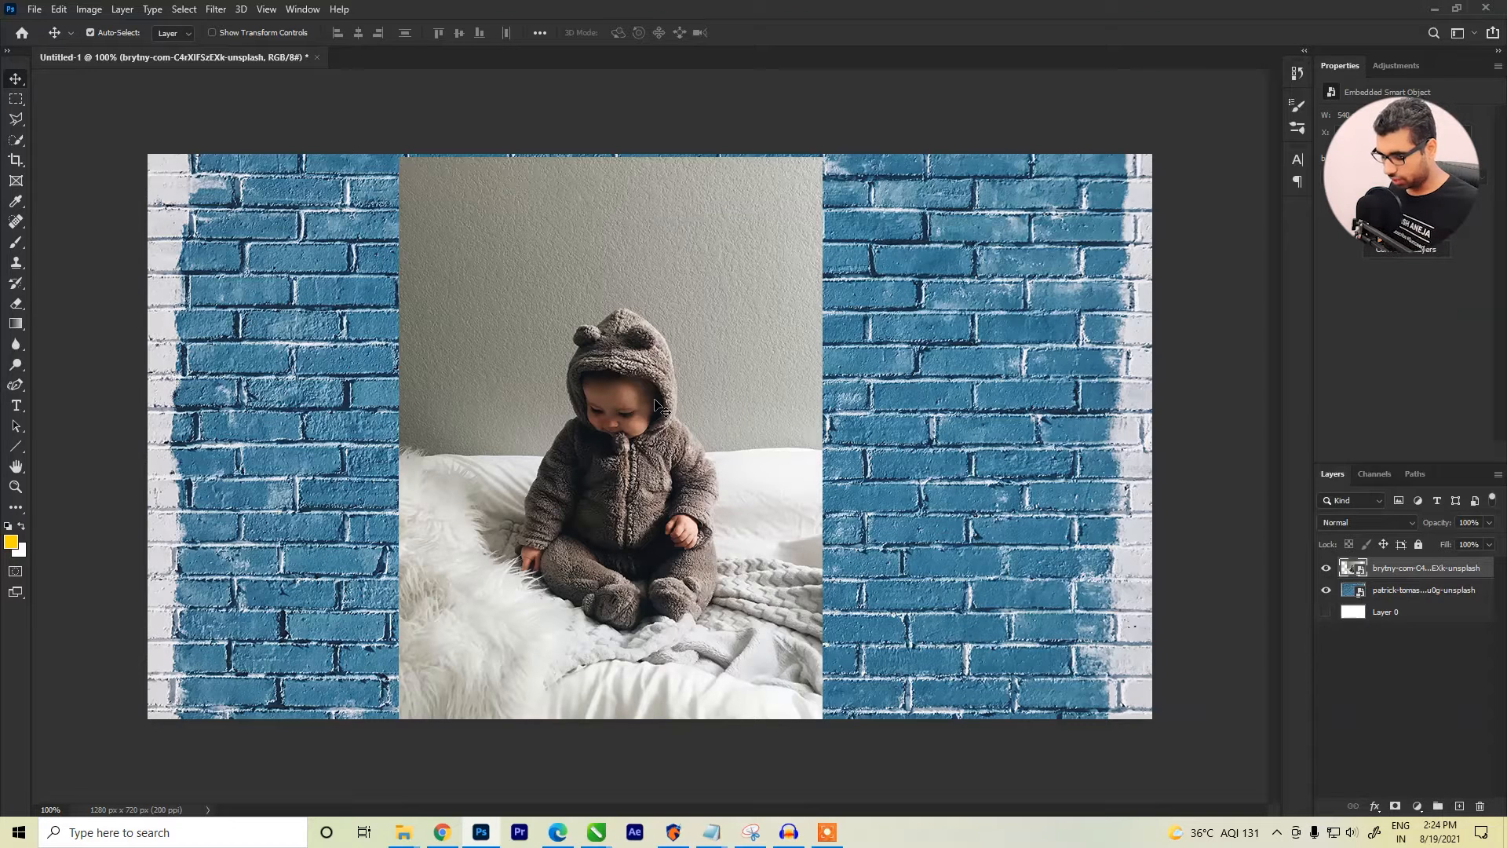
{"action": "key", "text": "ctrl"}
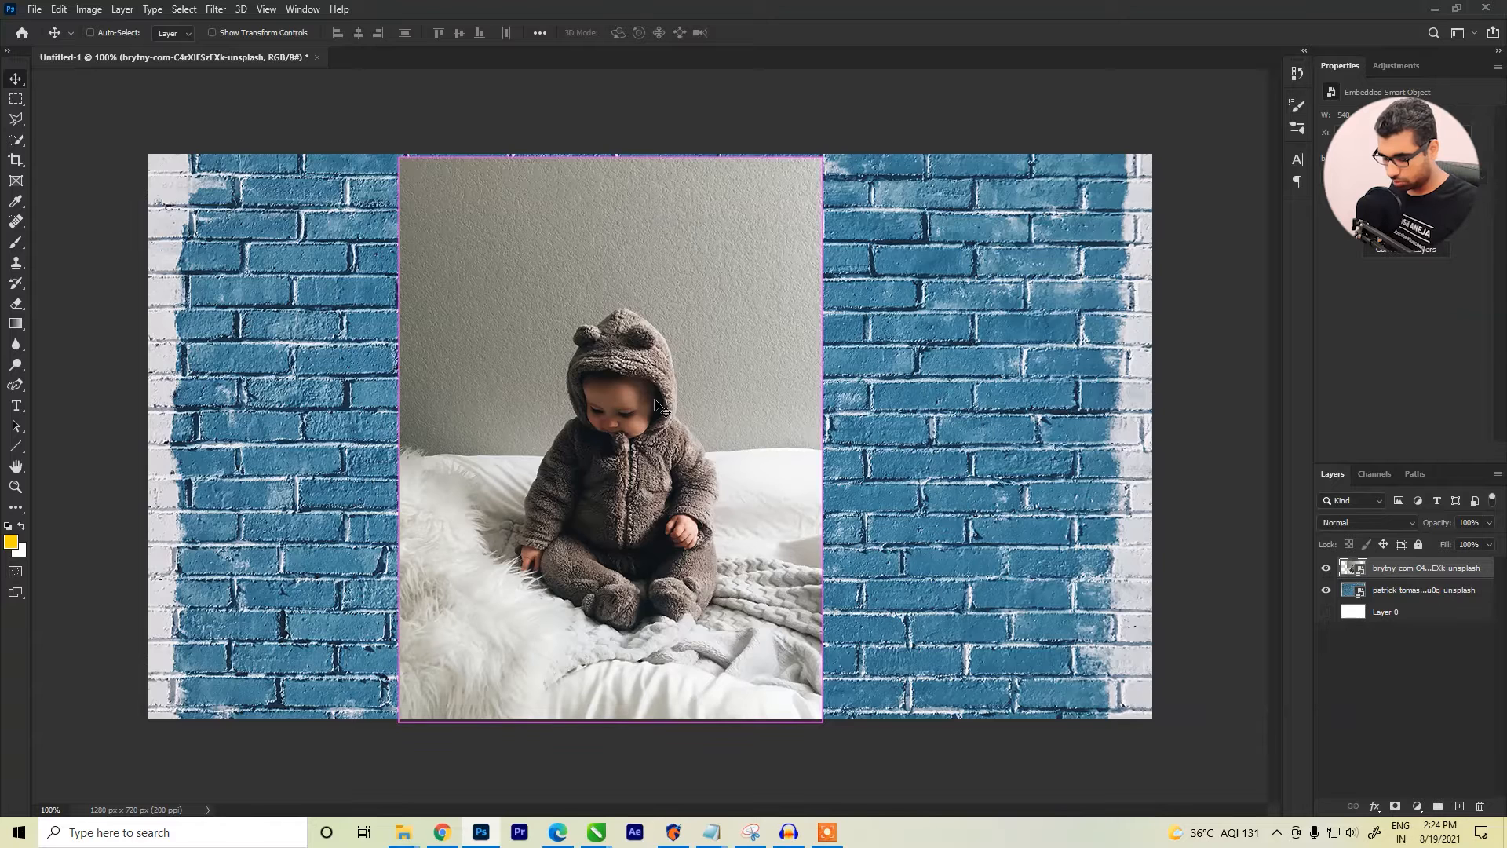
{"action": "key", "text": "ctrl+t"}
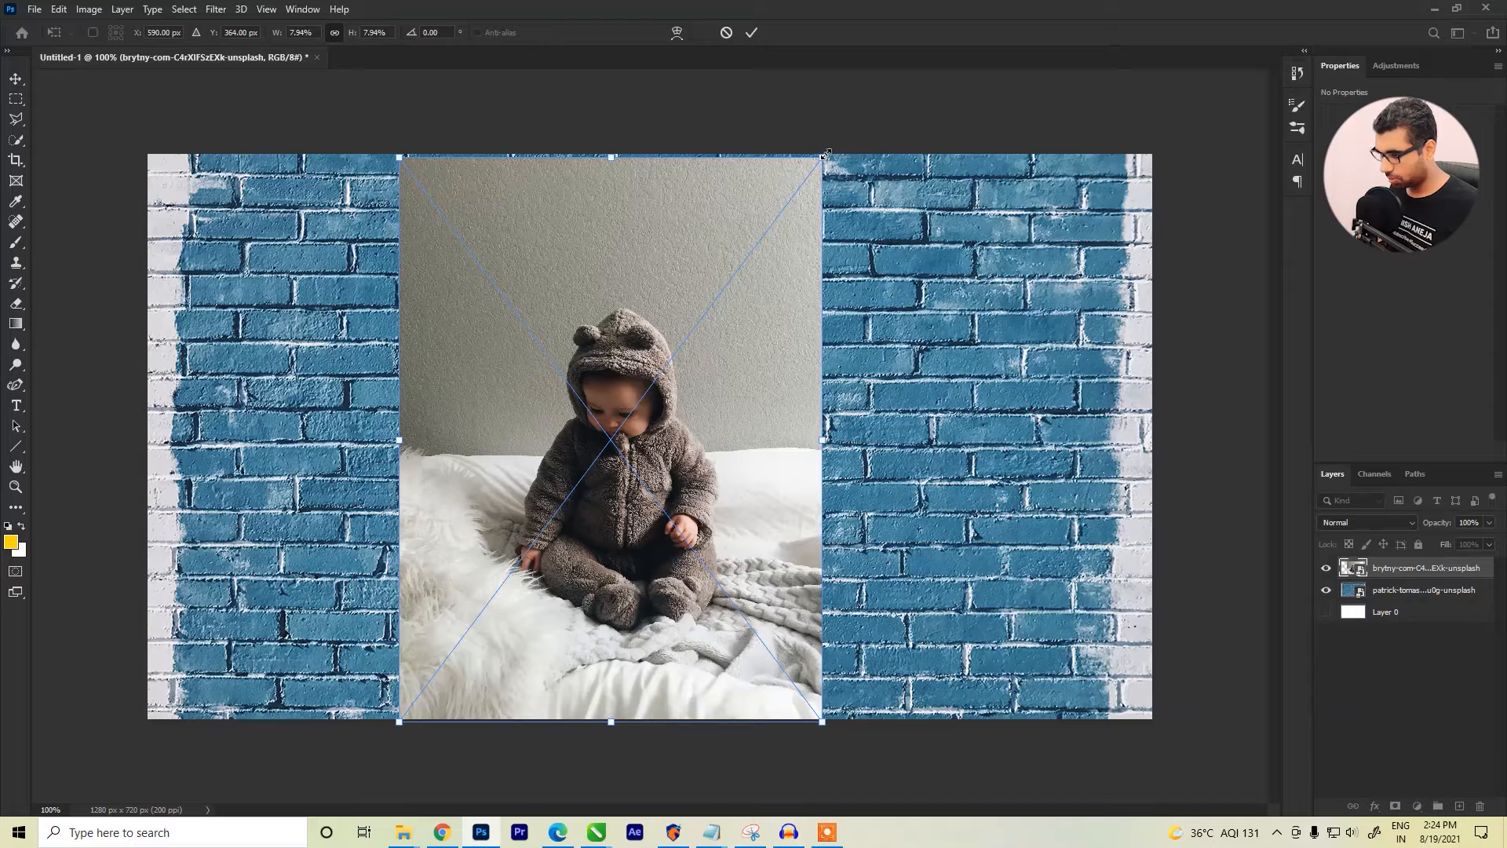
{"action": "left_click_drag", "start_coordinate": [823, 153], "coordinate": [601, 416]}
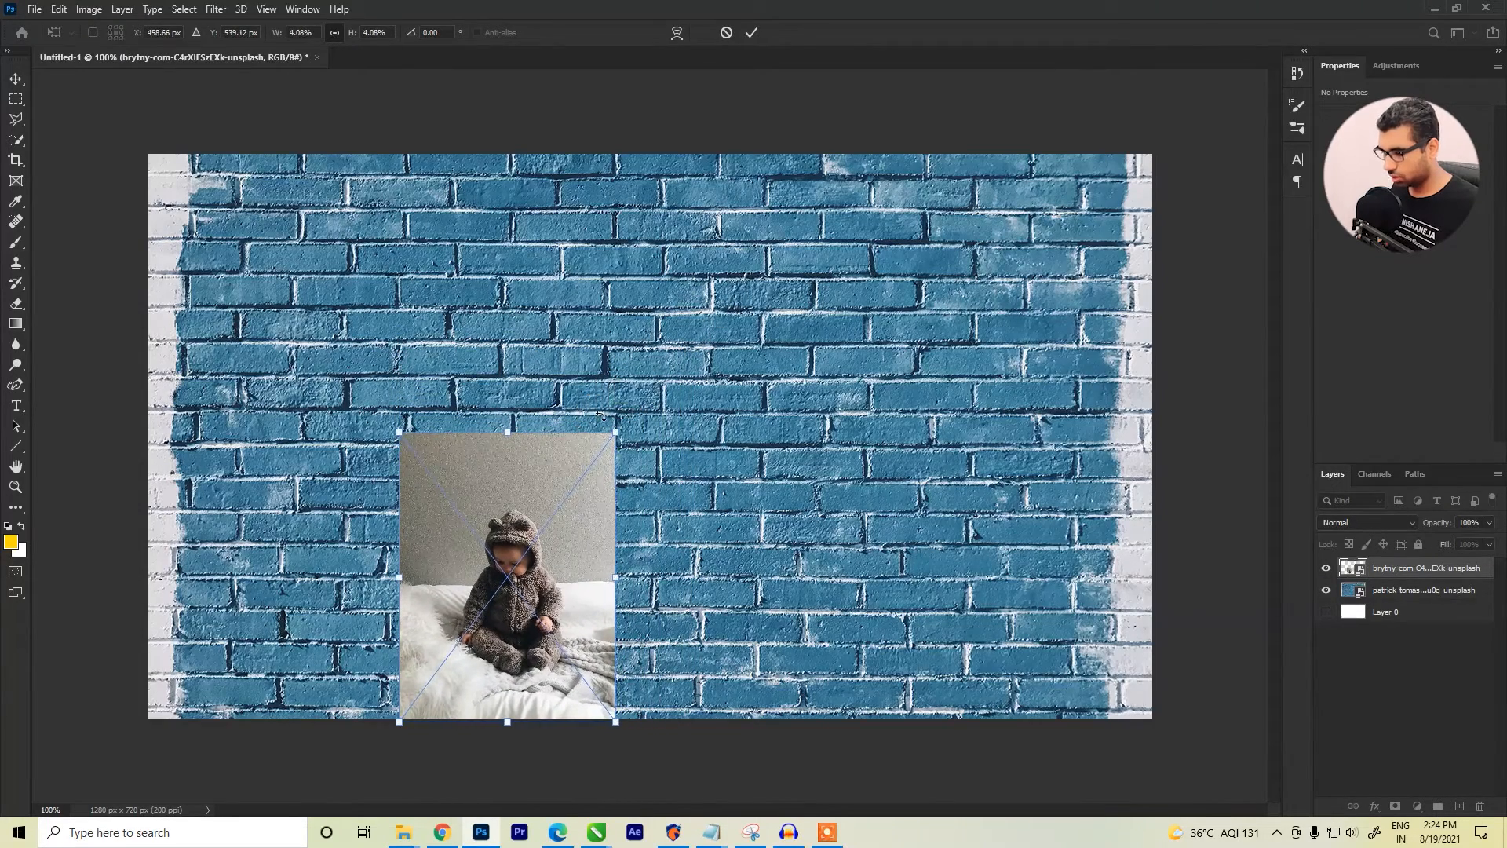
{"action": "left_click", "coordinate": [745, 35]}
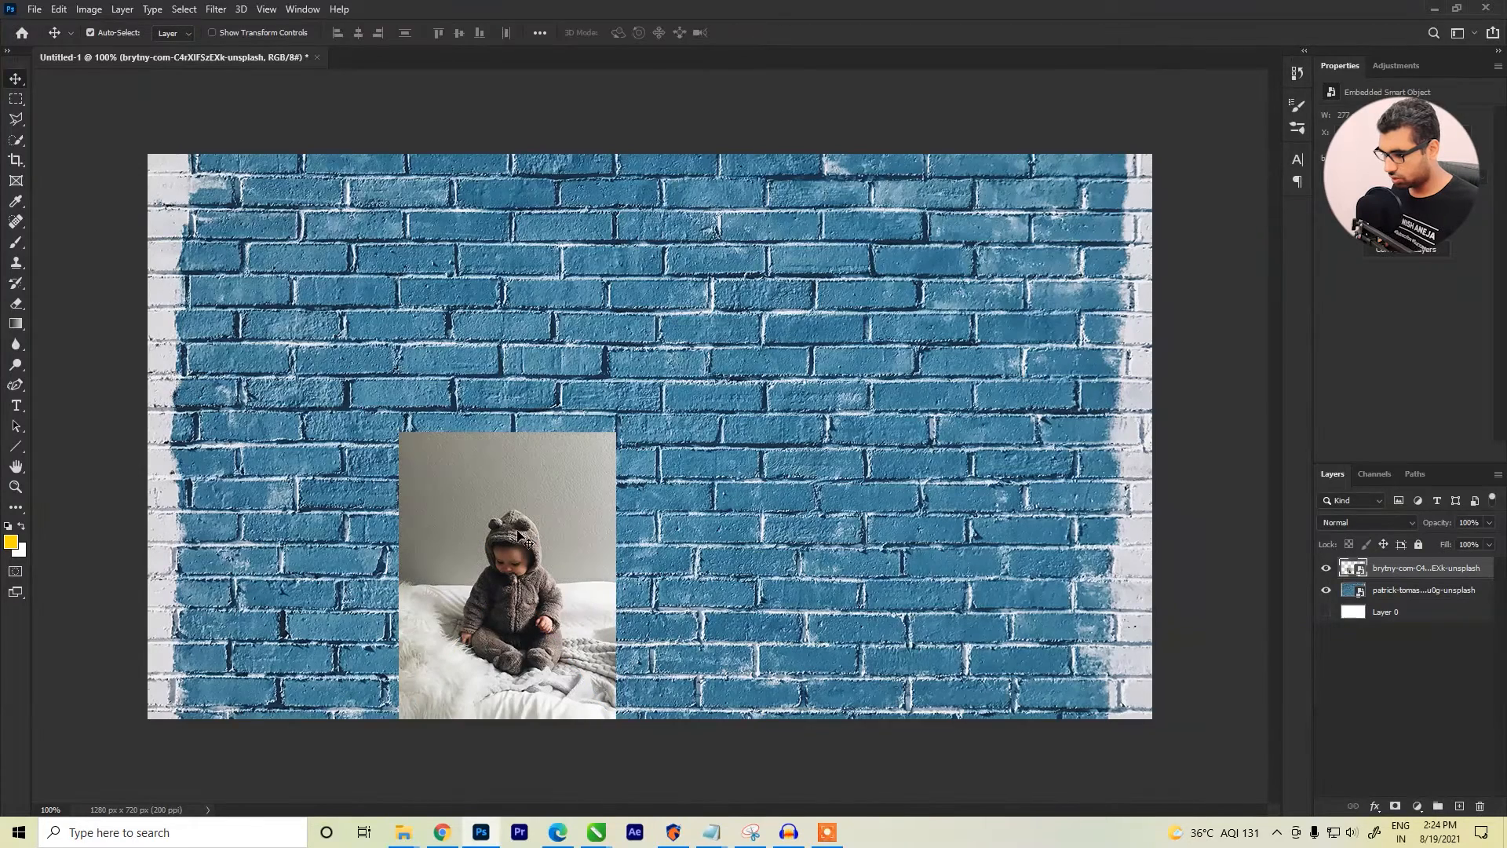
{"action": "left_click_drag", "start_coordinate": [511, 527], "coordinate": [295, 279]}
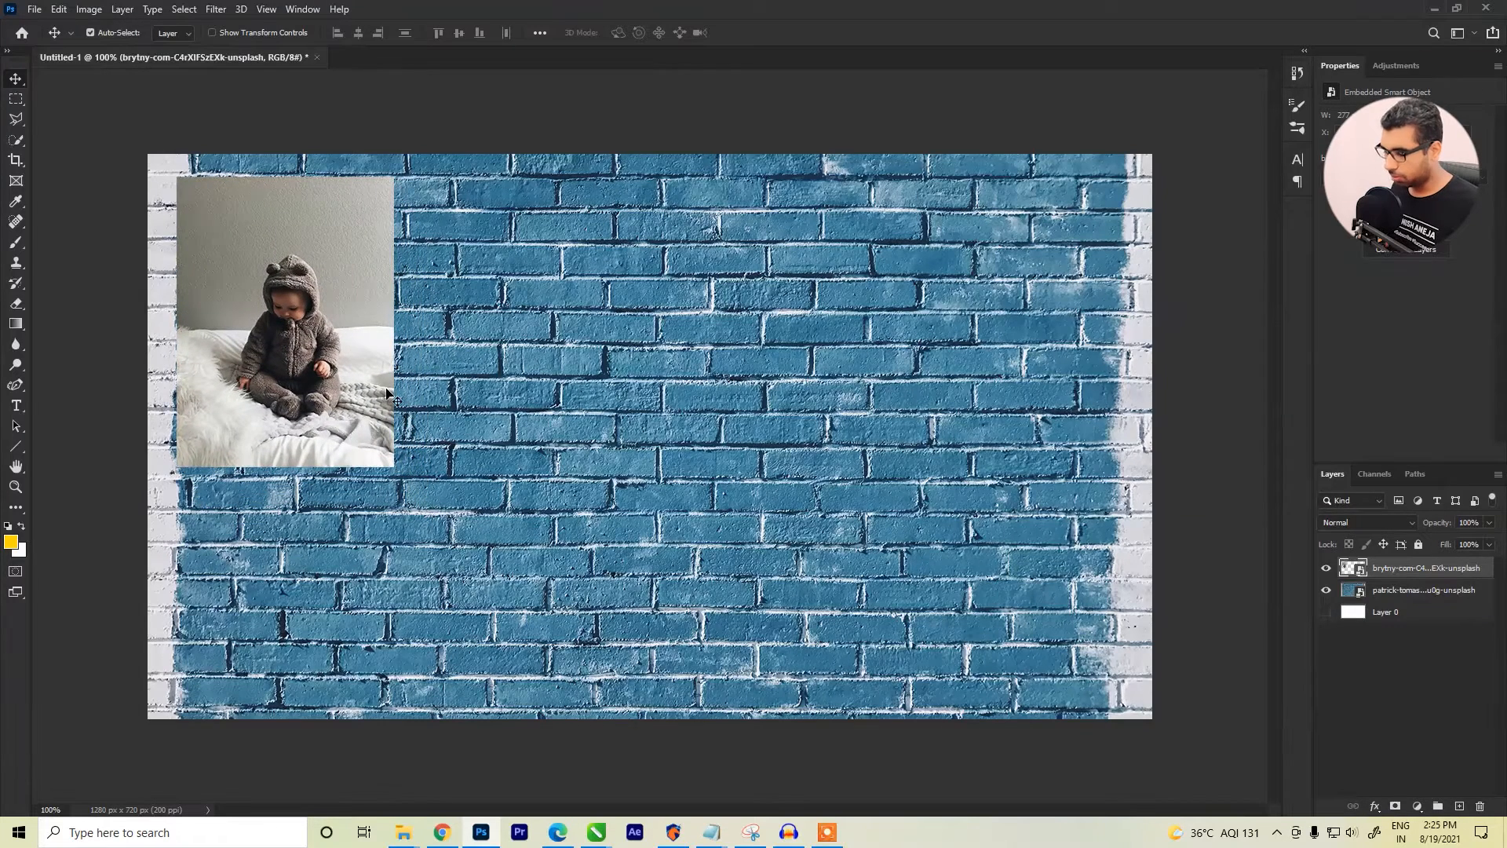
Step: Place the photo of the smiling baby lying on white bedding from the Images folder into the document
{"action": "mouse_move", "coordinate": [404, 830]}
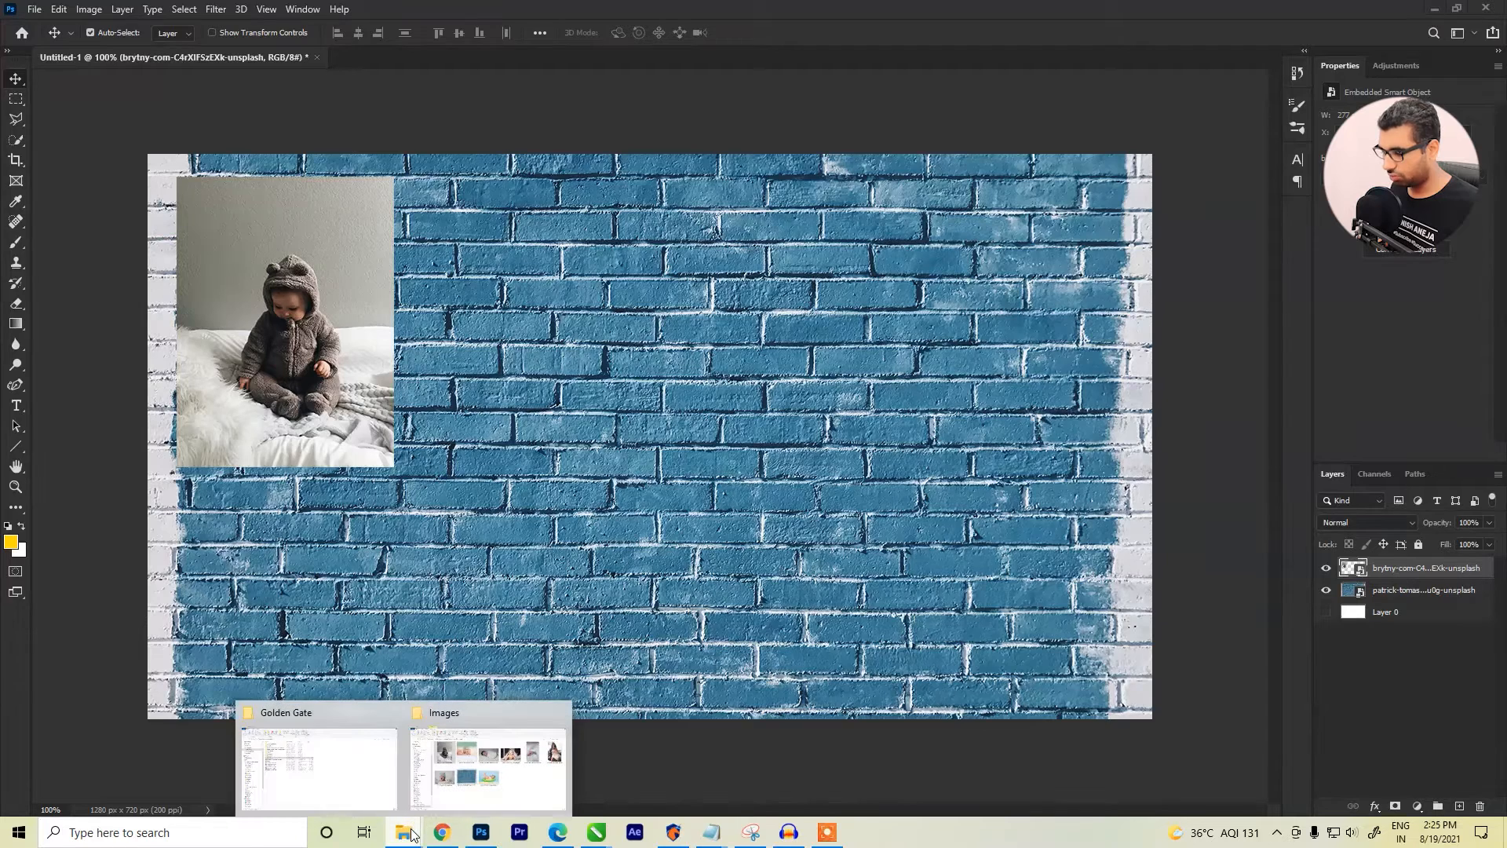
{"action": "left_click", "coordinate": [464, 761]}
{"action": "left_click", "coordinate": [525, 282]}
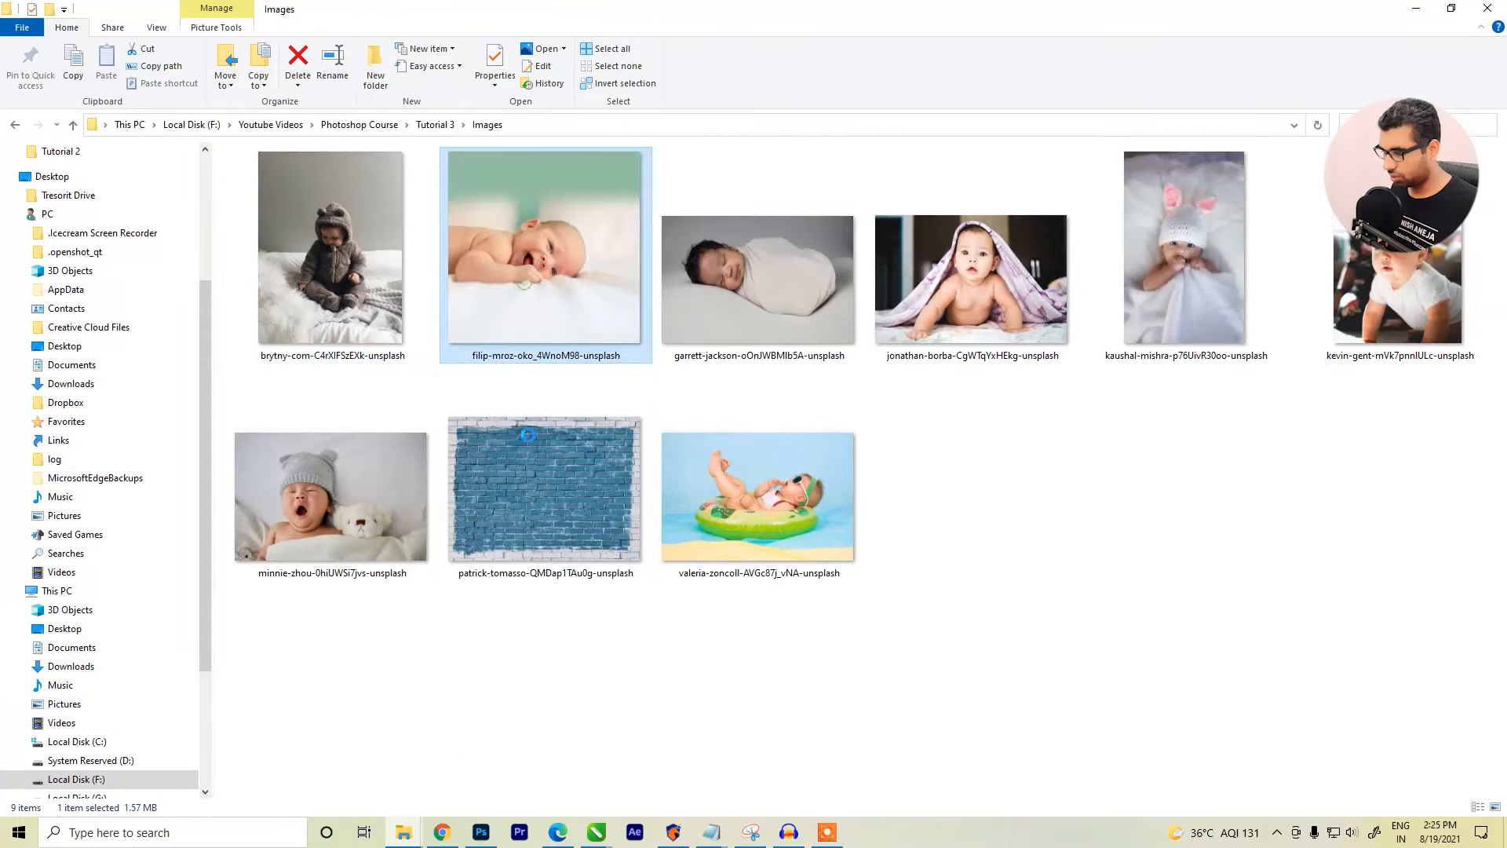
{"action": "mouse_move", "coordinate": [554, 287]}
{"action": "left_mouse_down"}
{"action": "mouse_move", "coordinate": [486, 830]}
{"action": "mouse_move", "coordinate": [516, 389]}
{"action": "mouse_move", "coordinate": [548, 317]}
{"action": "left_mouse_up"}
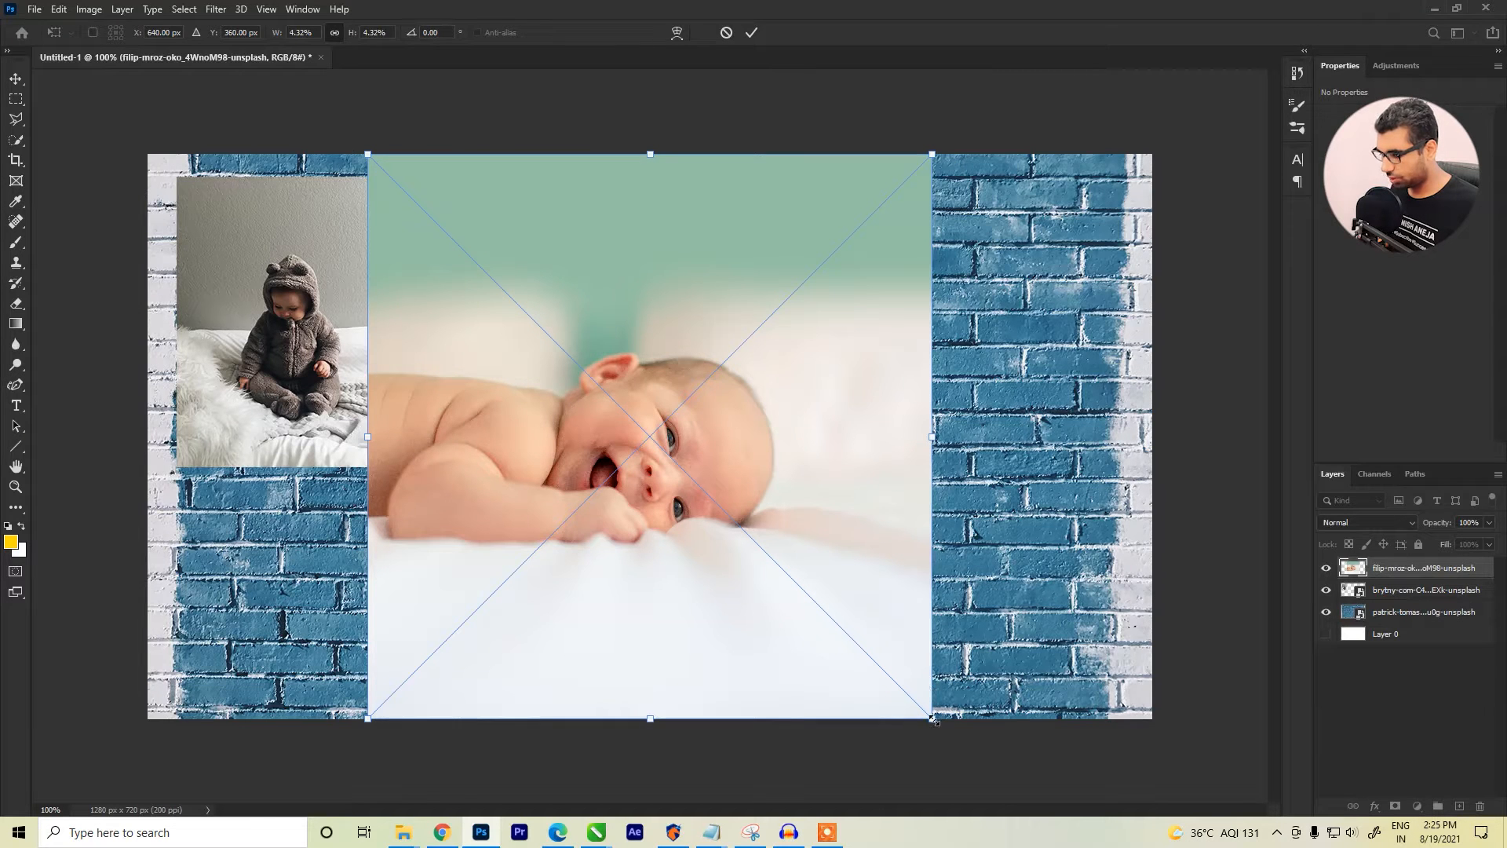
Step: Scale the smiling baby photo to about 2.21% and align it beside the bear-suit photo with matching top and bottom edges
{"action": "left_click_drag", "start_coordinate": [933, 719], "coordinate": [578, 434]}
{"action": "left_click_drag", "start_coordinate": [580, 294], "coordinate": [616, 314]}
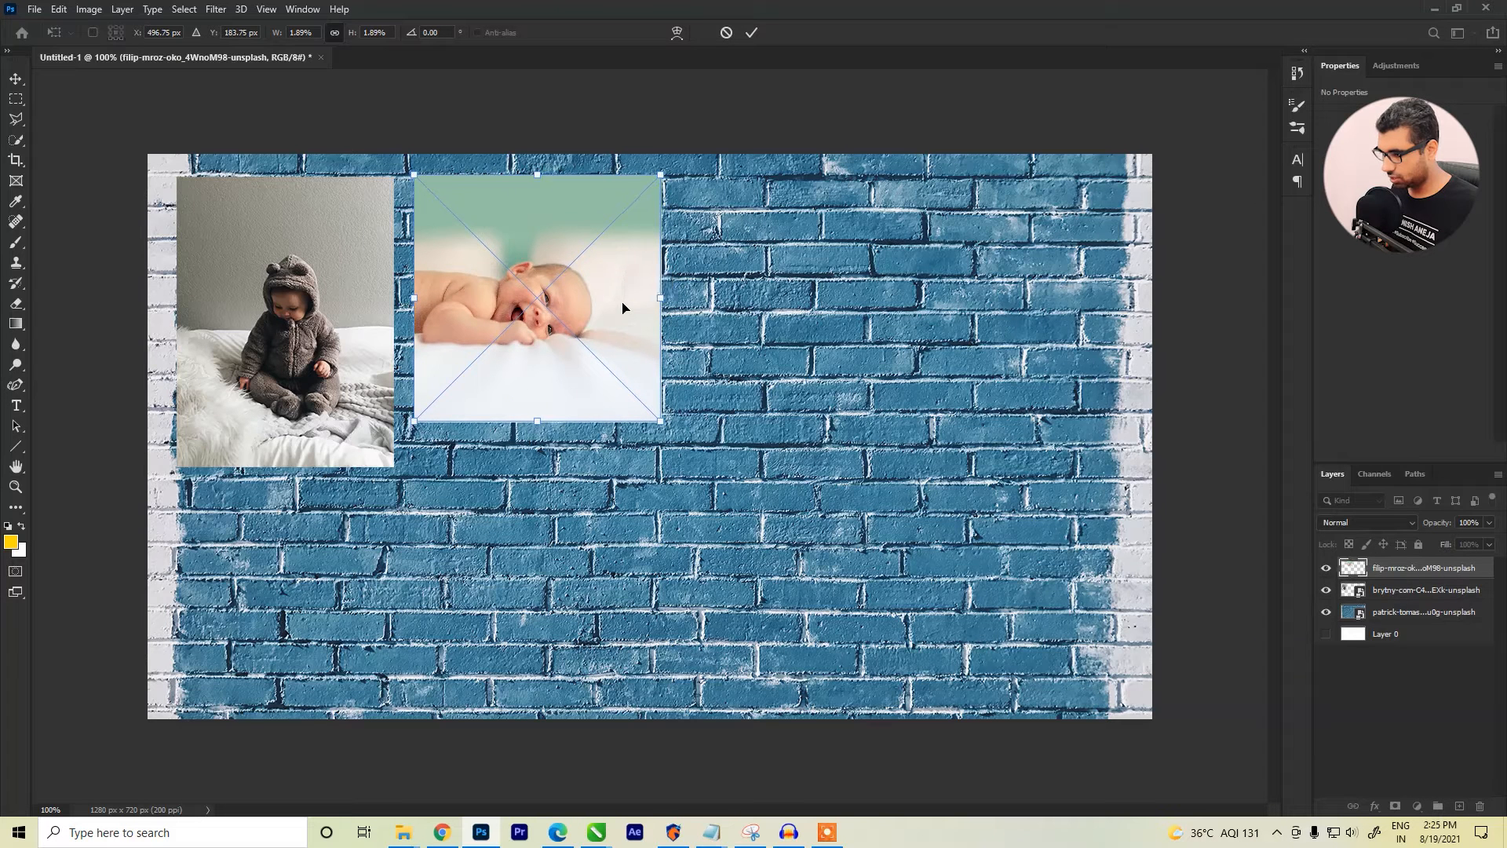
{"action": "key", "text": "Down"}
{"action": "key", "text": "Down"}
{"action": "key", "text": "Down"}
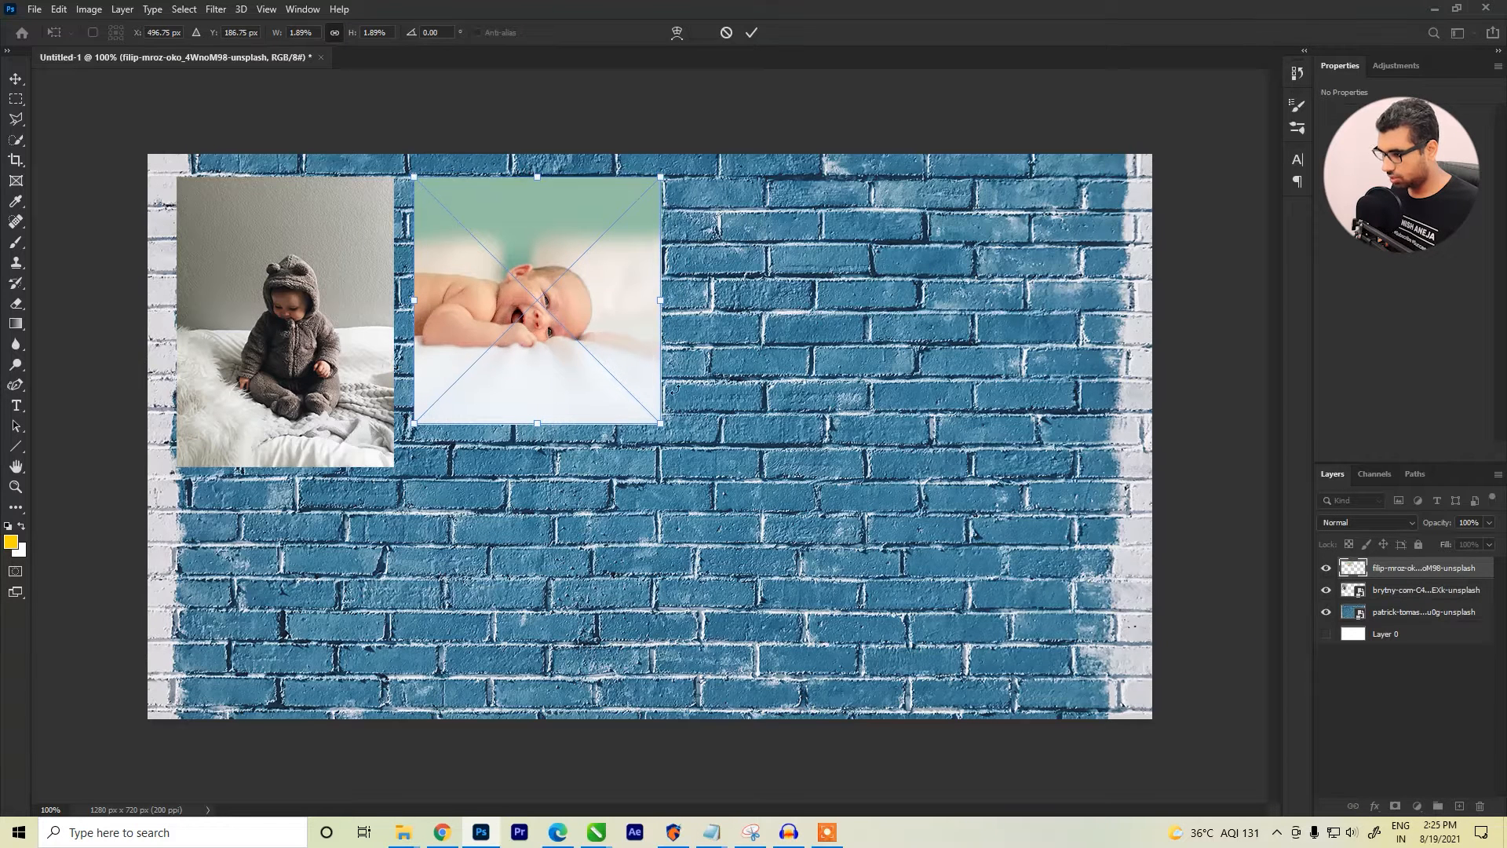
{"action": "left_click_drag", "start_coordinate": [658, 423], "coordinate": [693, 473]}
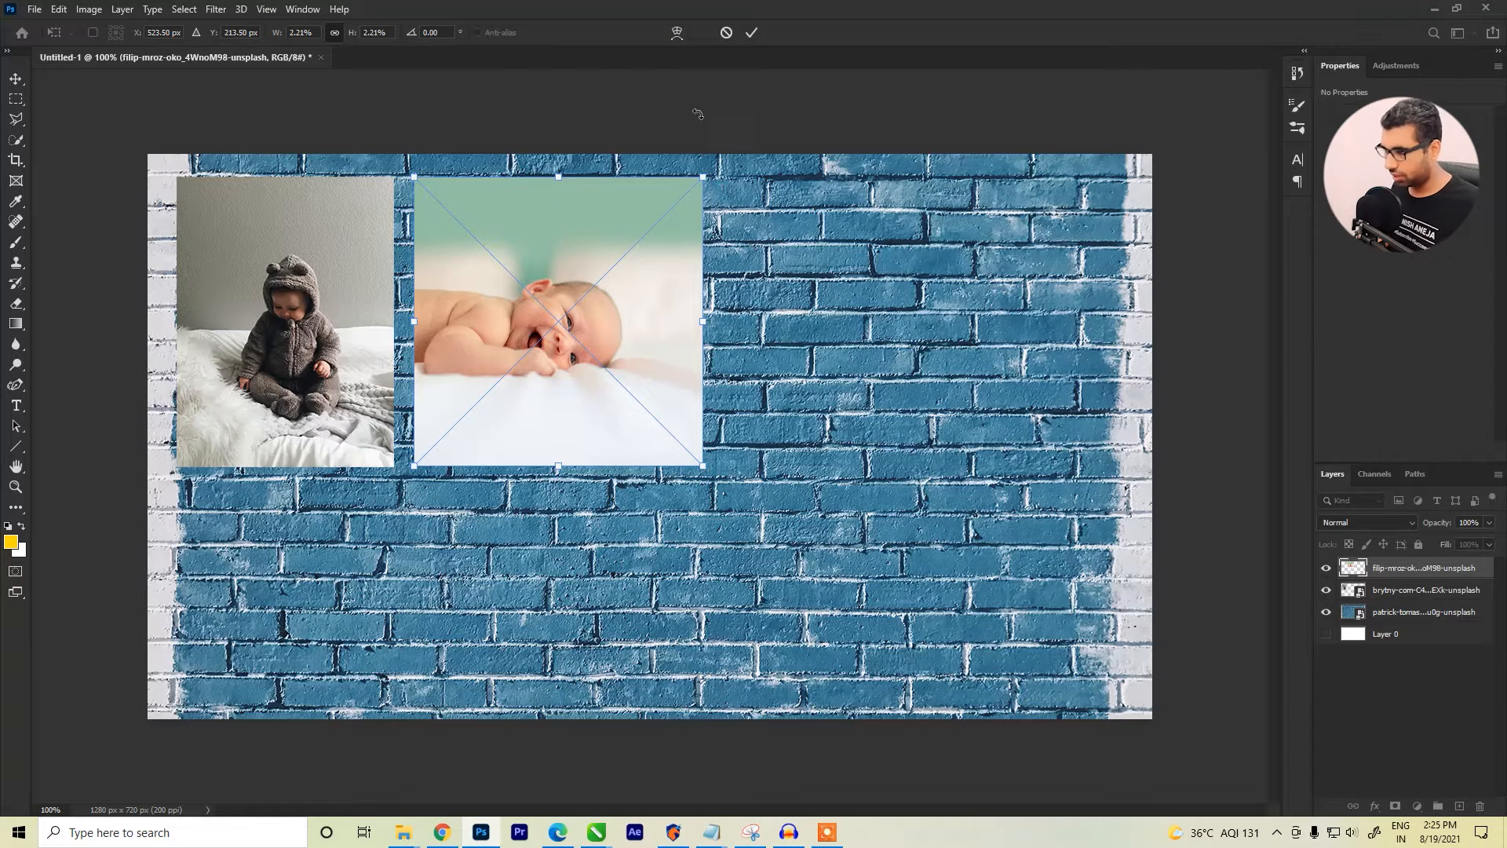
{"action": "left_click", "coordinate": [753, 34]}
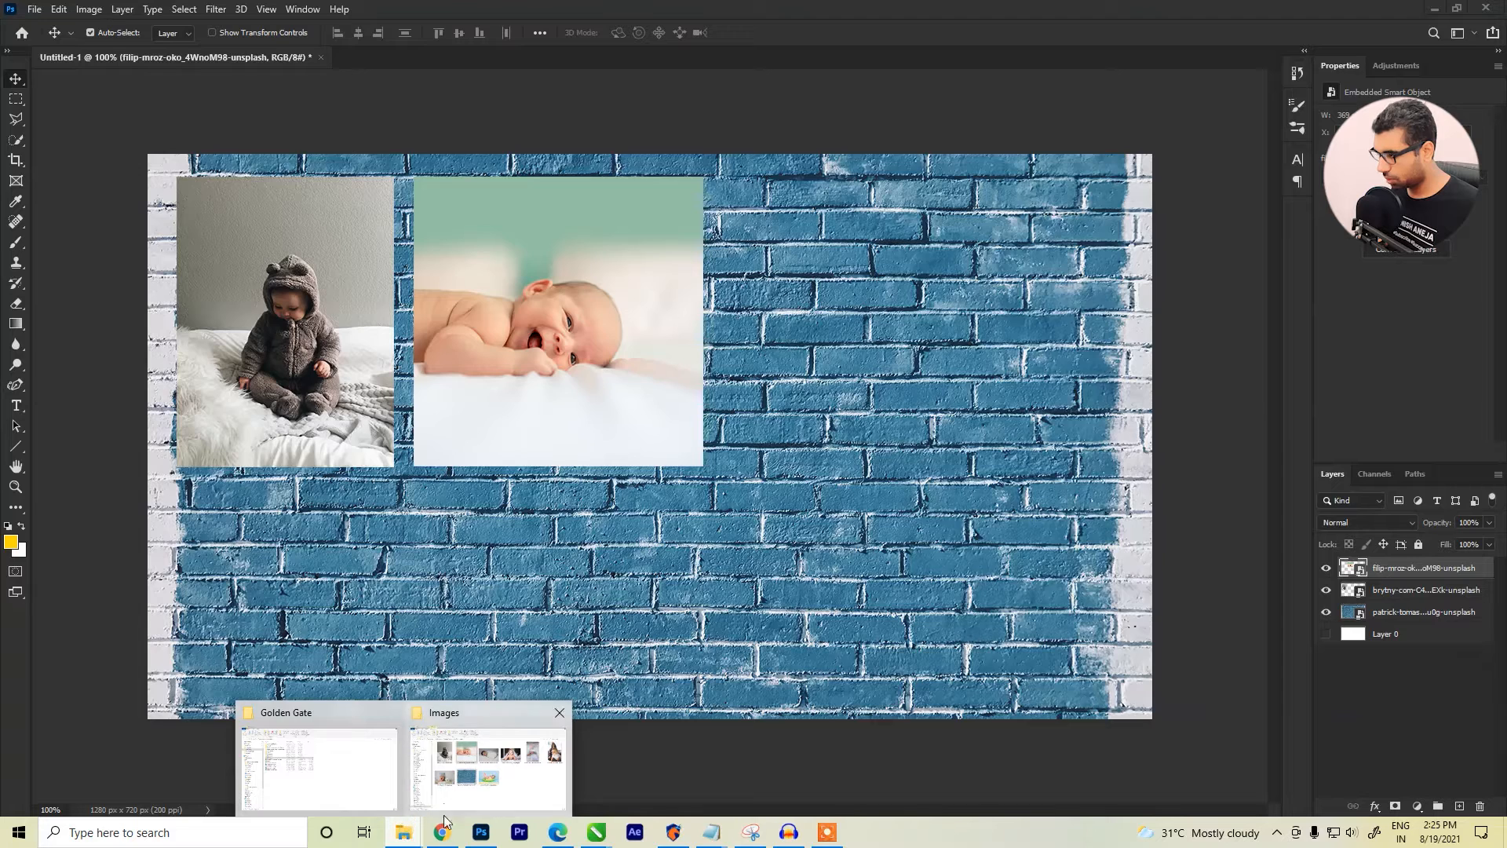
Step: Place the photo of the sleeping swaddled baby from the Images folder into the collage document
{"action": "left_click", "coordinate": [444, 787]}
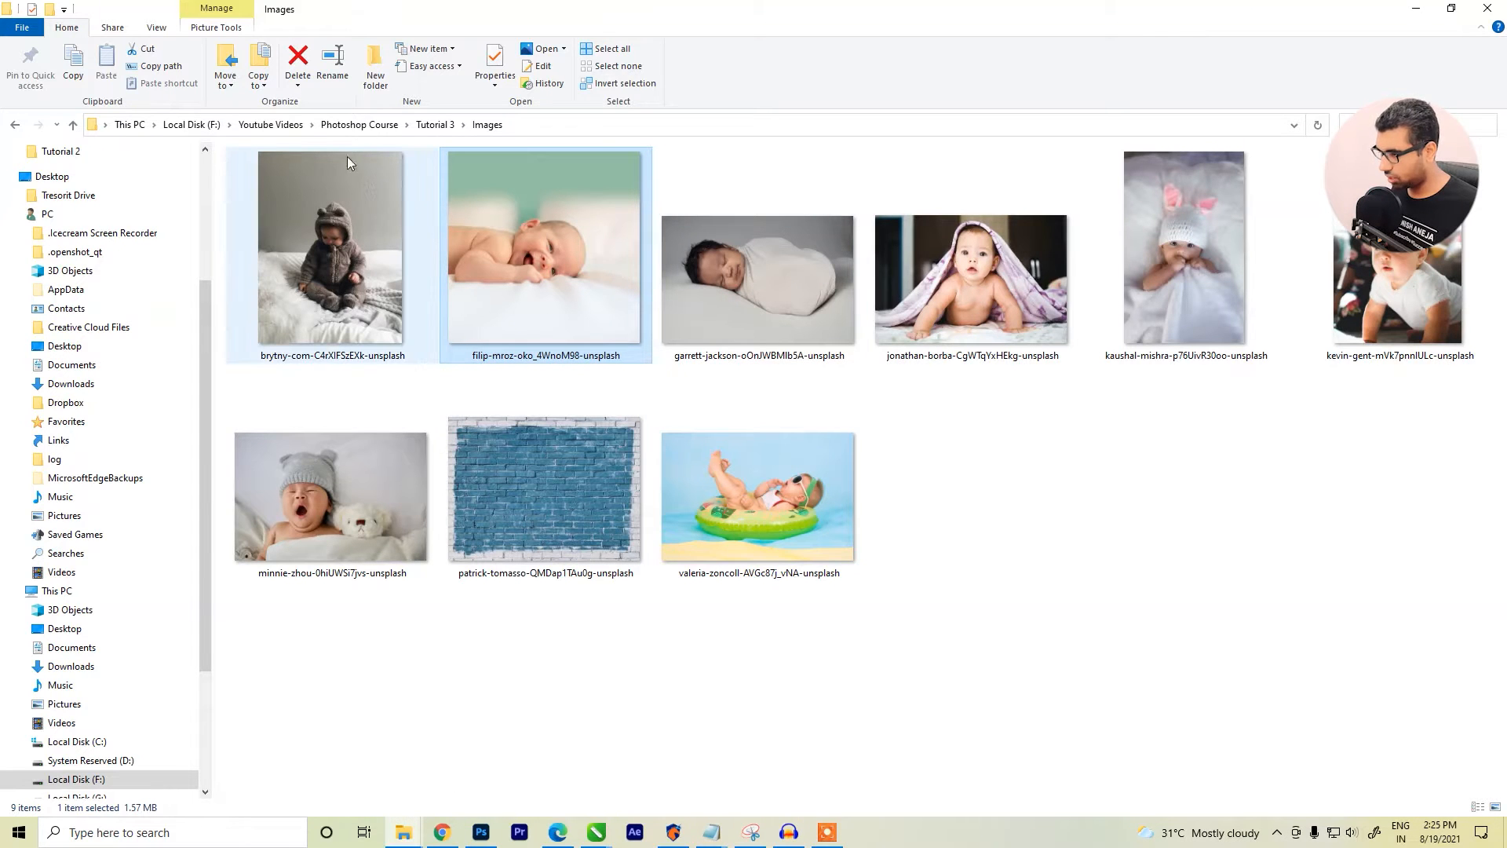
{"action": "left_click", "coordinate": [333, 231]}
{"action": "left_click", "coordinate": [477, 209]}
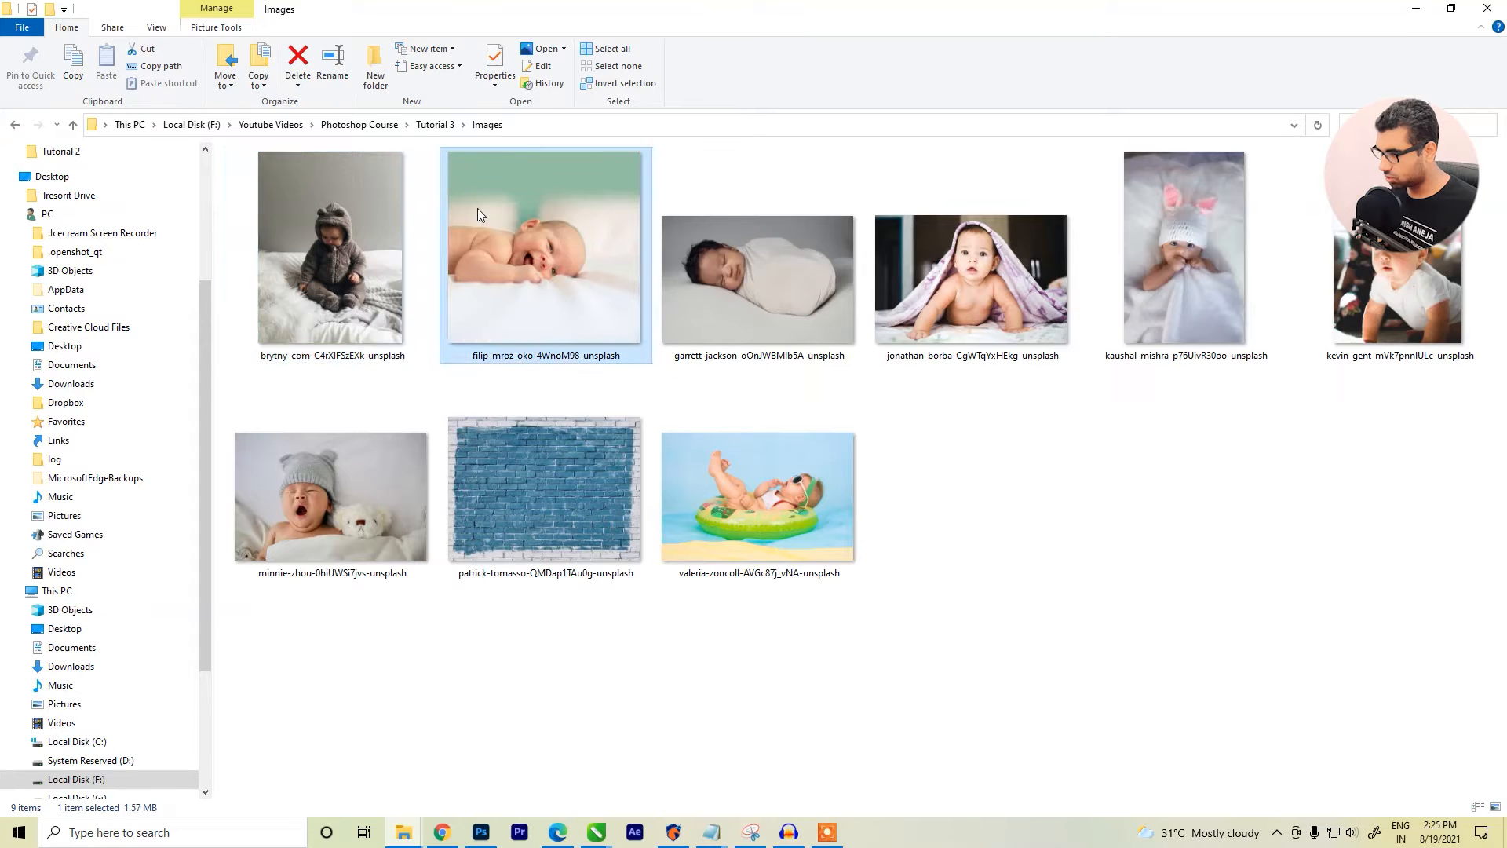
{"action": "left_click", "coordinate": [713, 241]}
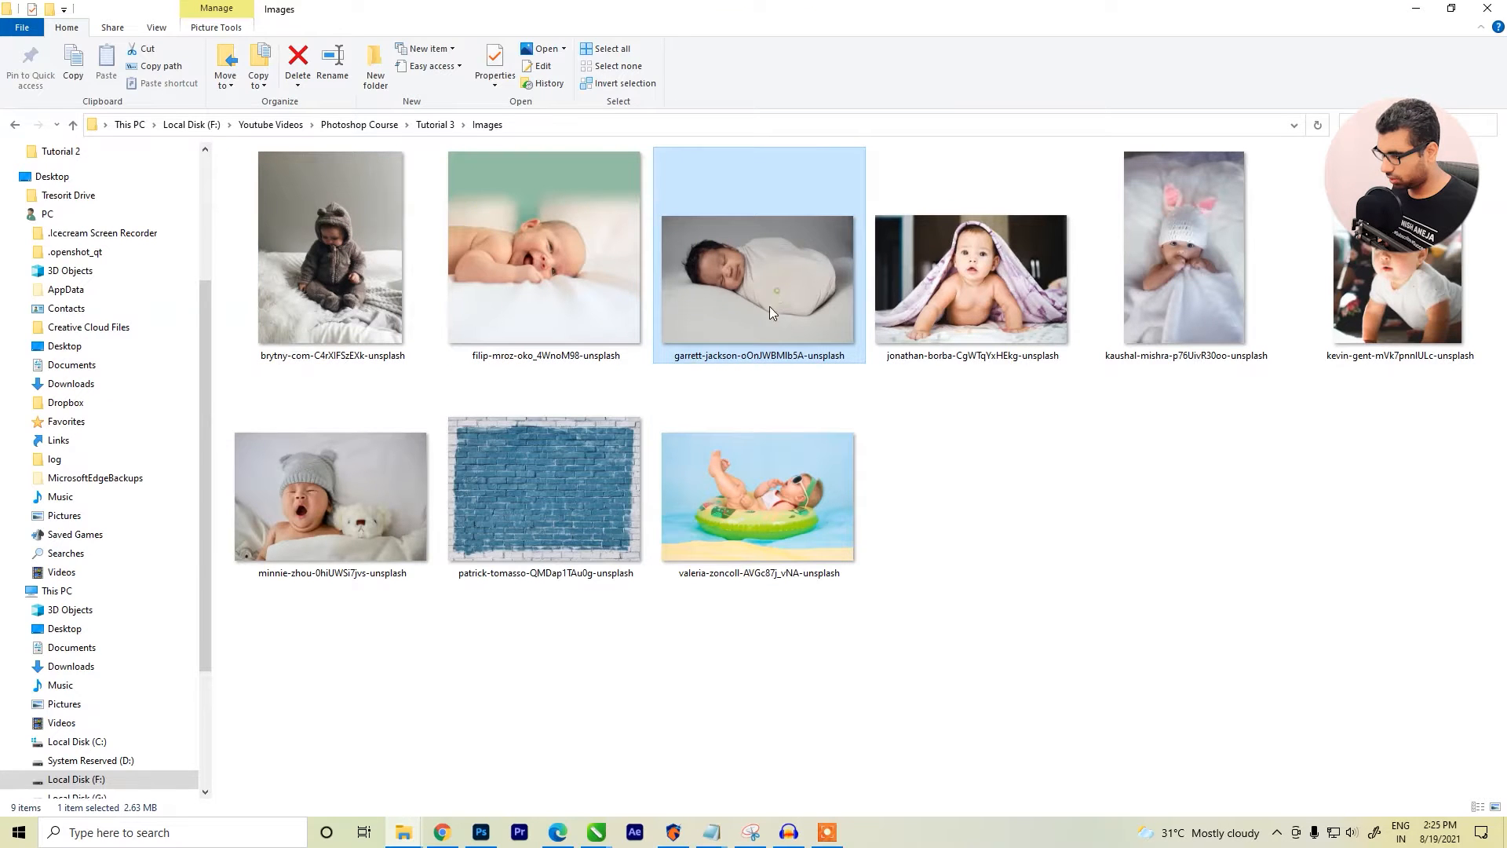
{"action": "left_click_drag", "start_coordinate": [769, 308], "coordinate": [815, 365]}
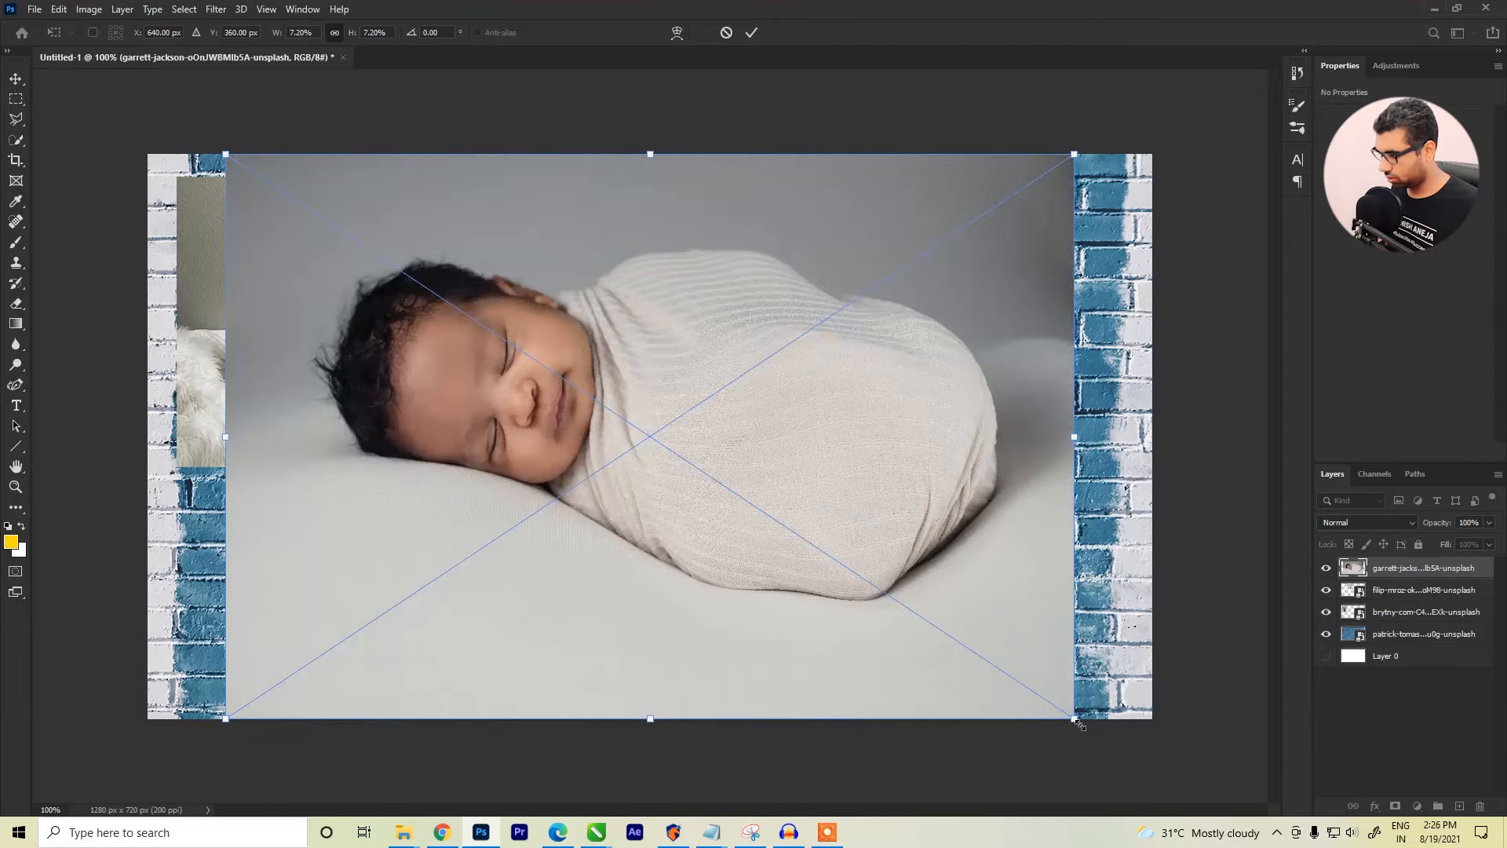
Step: Scale the swaddled baby photo to about 3.73% and position it beside the smiling baby photo with their top edges aligned
{"action": "left_click_drag", "start_coordinate": [1080, 722], "coordinate": [637, 500]}
{"action": "left_click_drag", "start_coordinate": [535, 339], "coordinate": [1039, 359]}
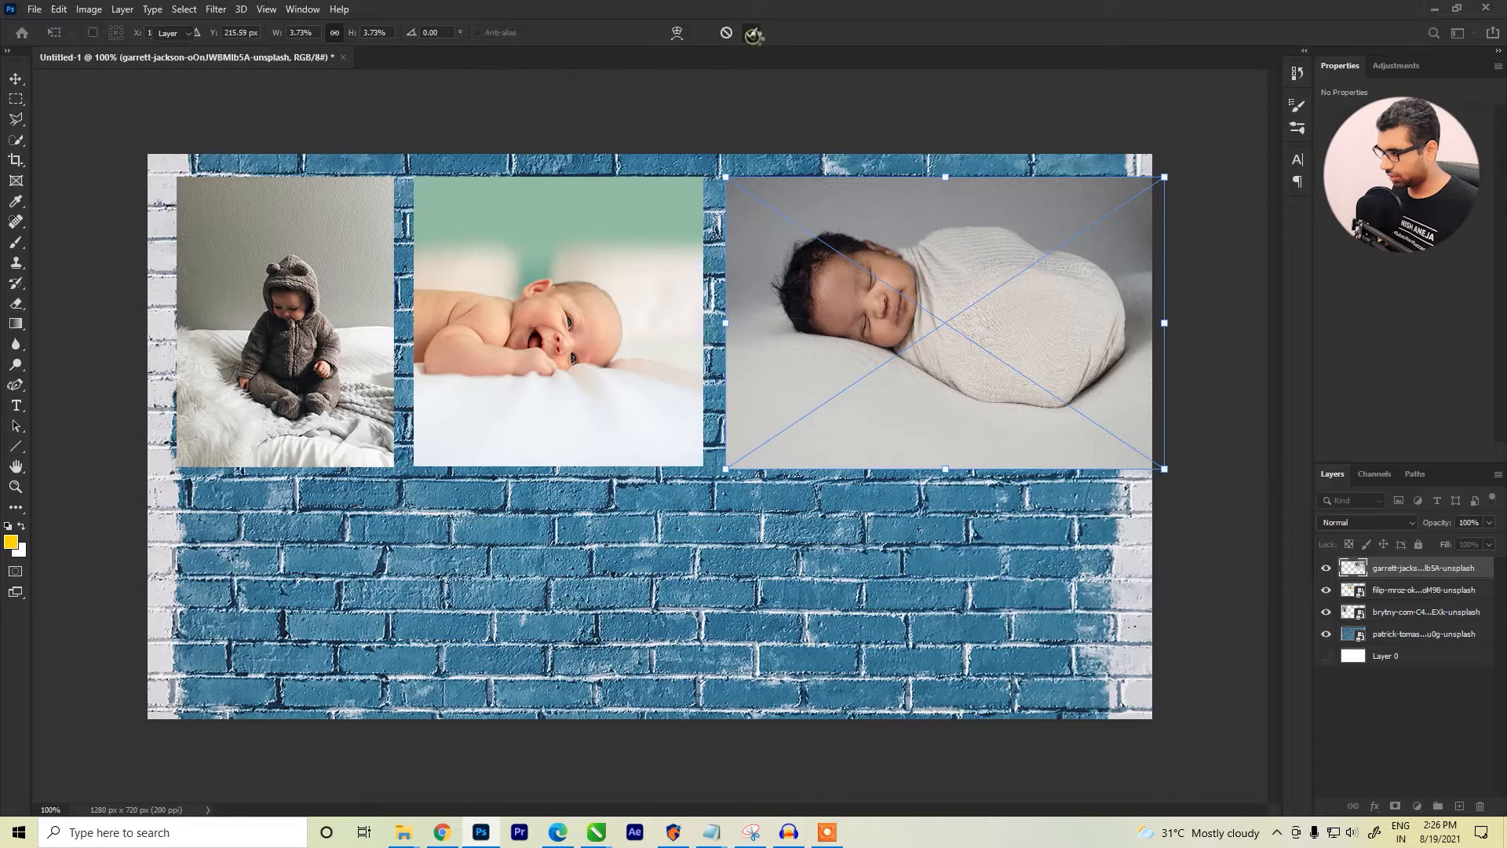
{"action": "left_click", "coordinate": [751, 32]}
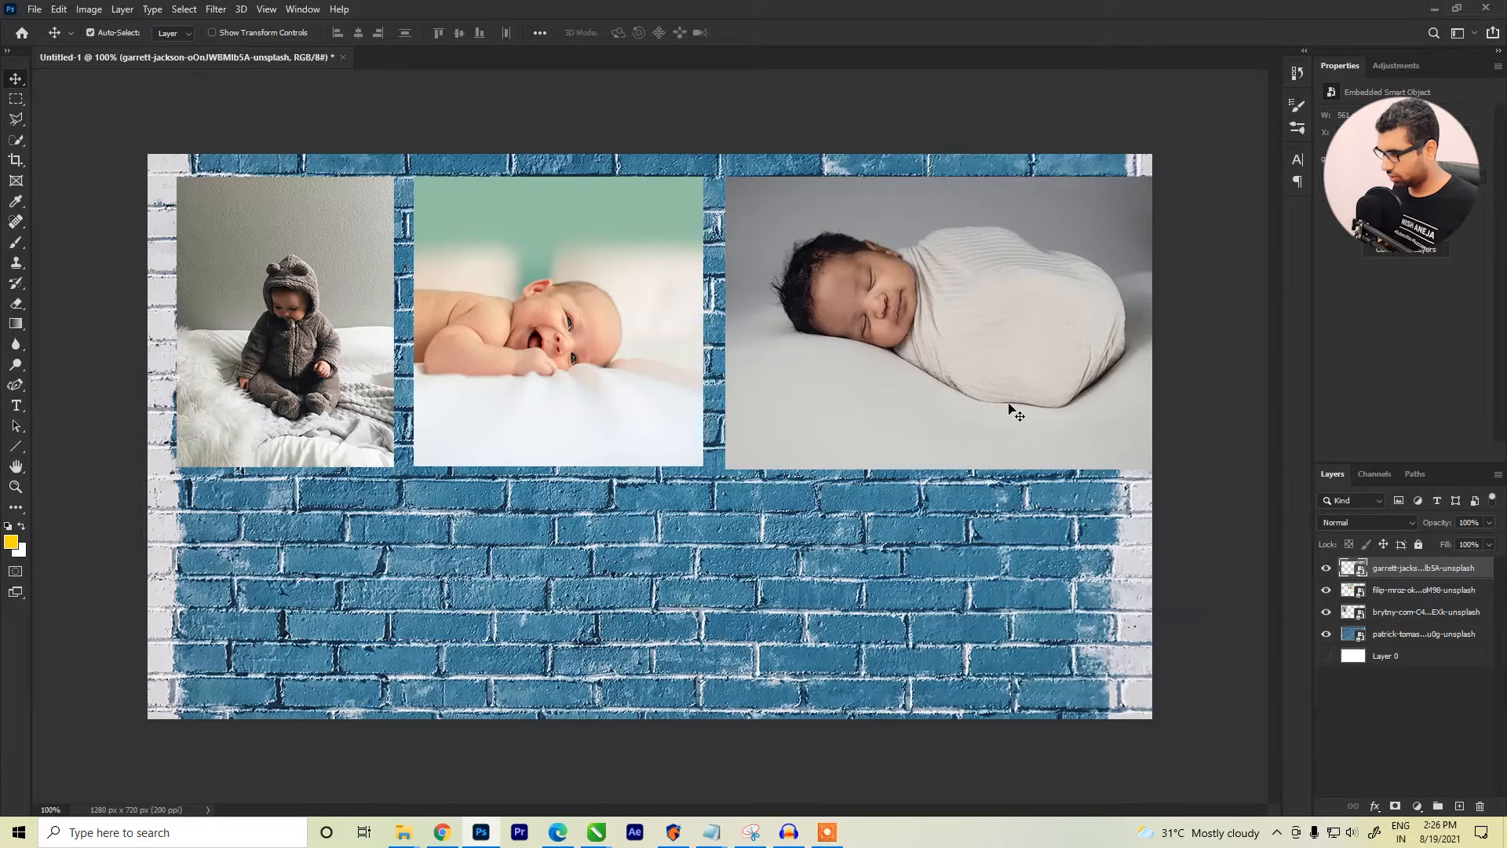
Step: Reduce the swaddled baby photo to about 3.69% so its bottom edge lines up with the other upper-row photos
{"action": "key", "text": "ctrl"}
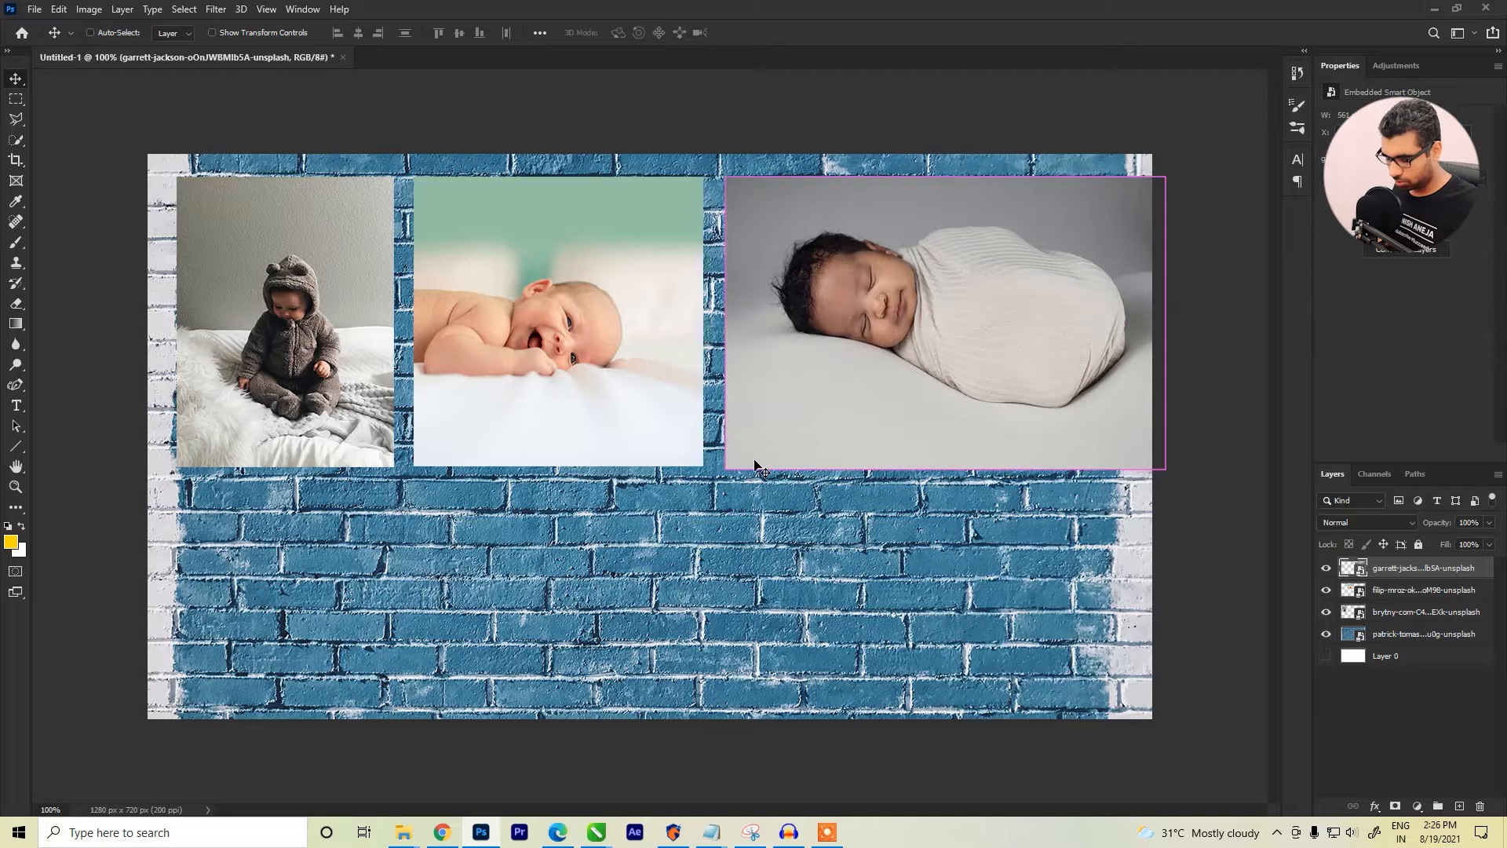
{"action": "key", "text": "ctrl+t"}
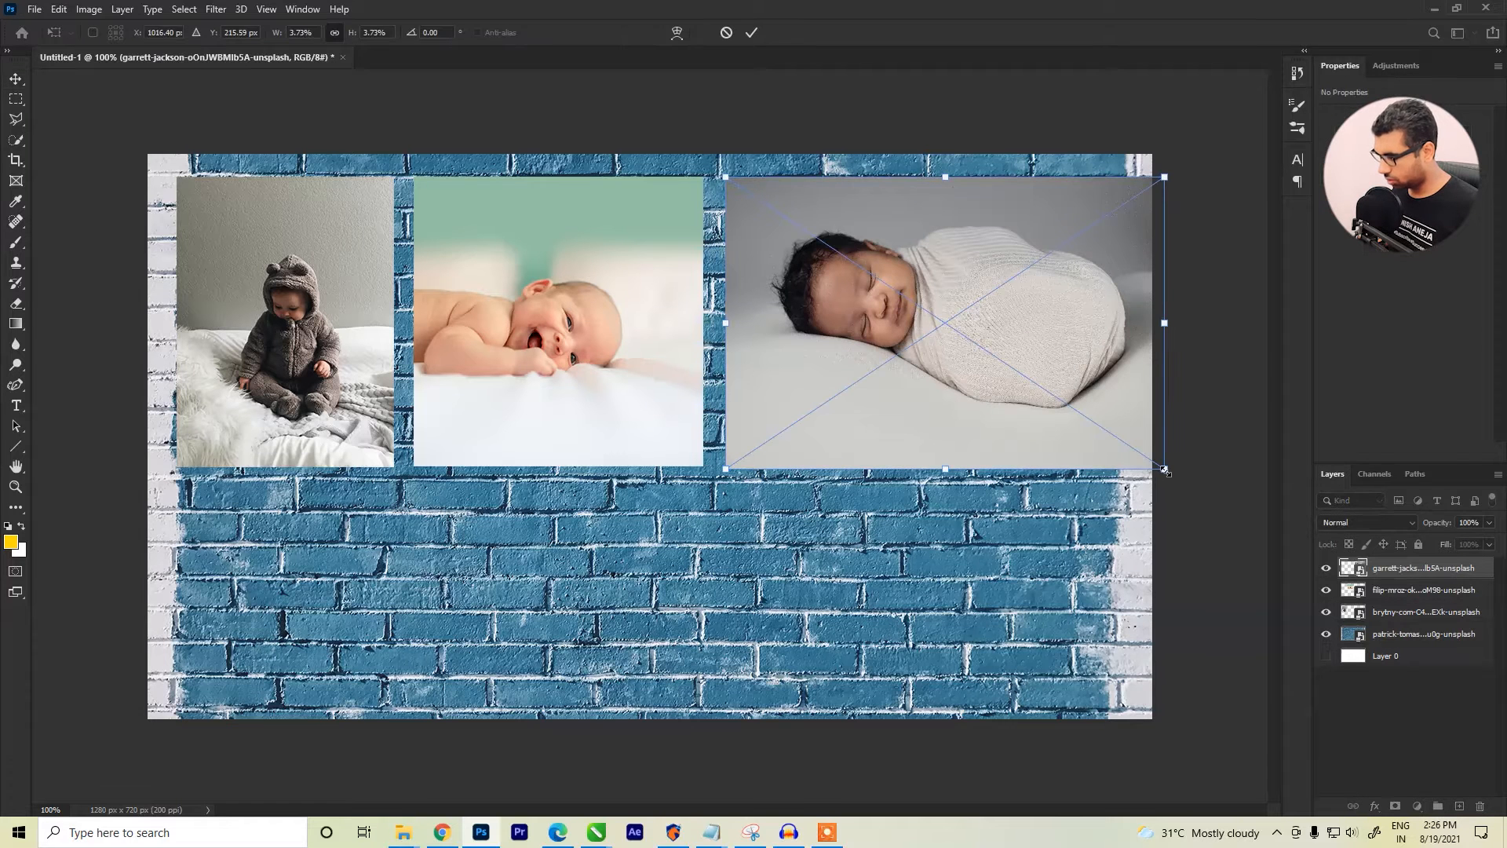
{"action": "left_click_drag", "start_coordinate": [1165, 471], "coordinate": [1160, 469]}
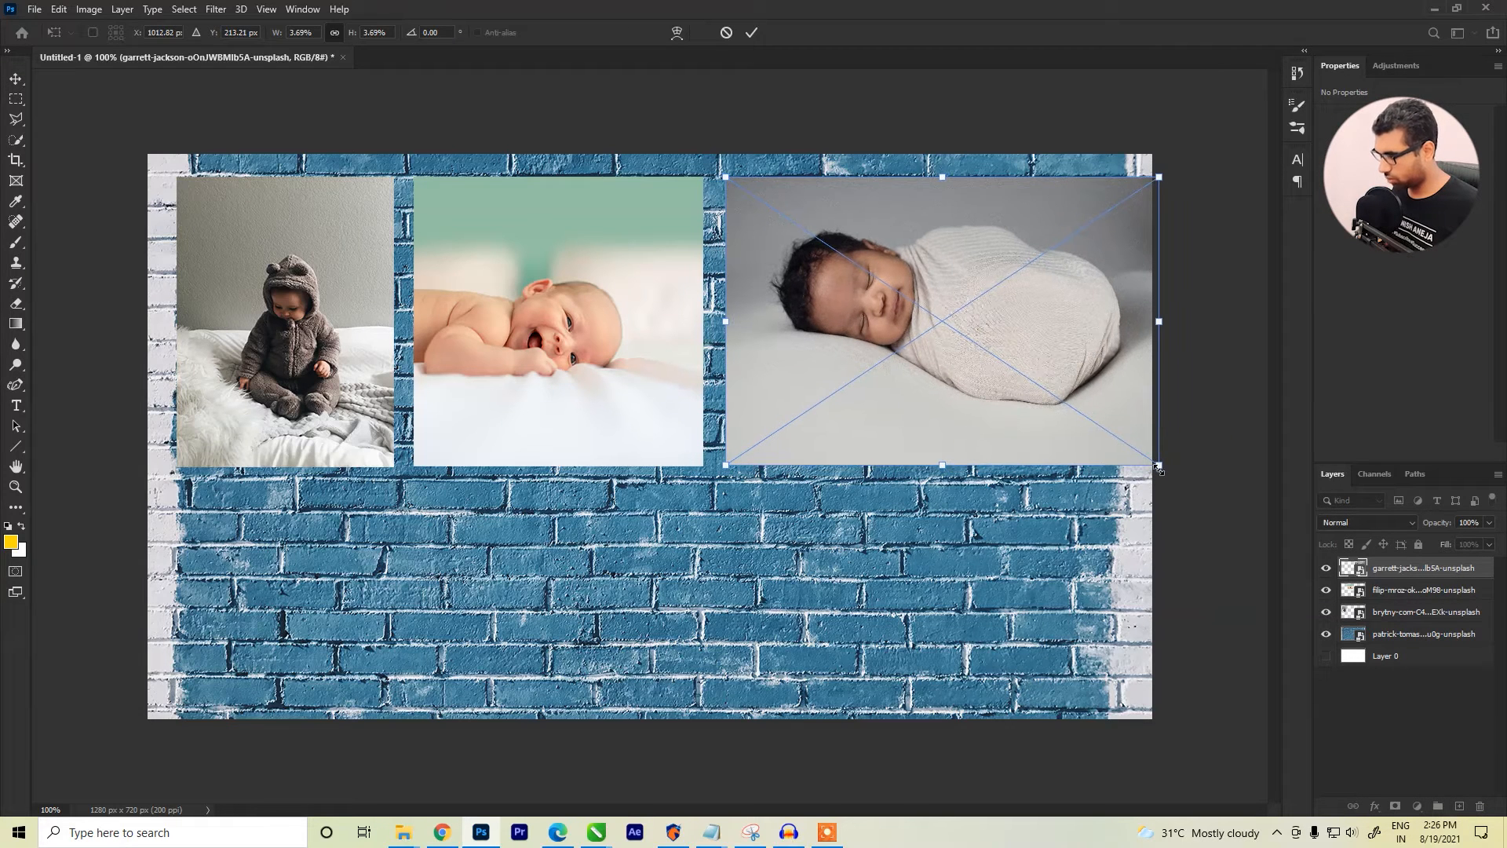
{"action": "left_click", "coordinate": [751, 32]}
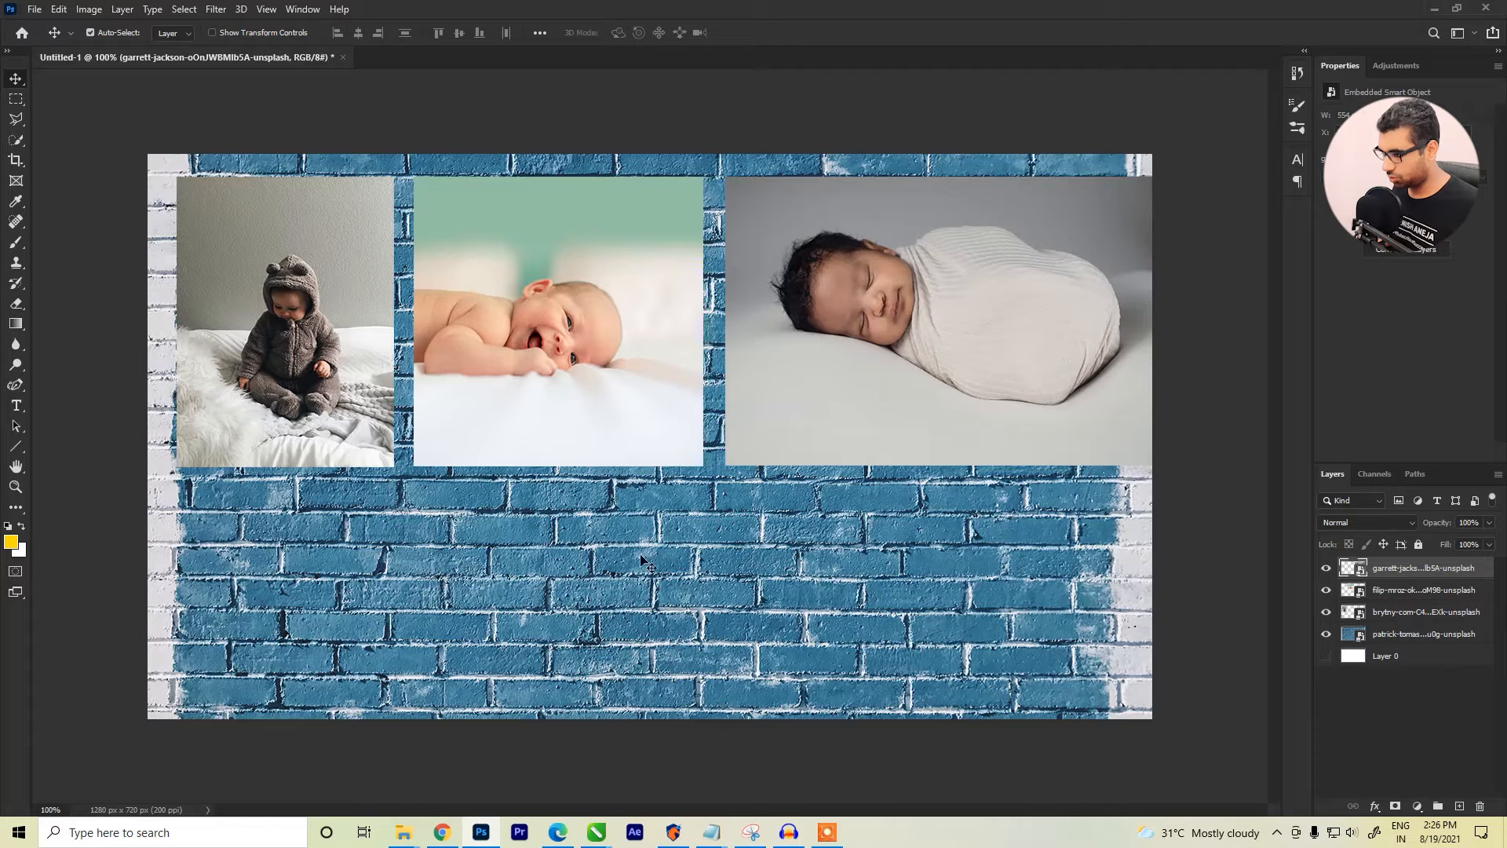
Step: Place the photo of the baby under the purple-and-white blanket from the Images folder into the collage document
{"action": "mouse_move", "coordinate": [404, 830]}
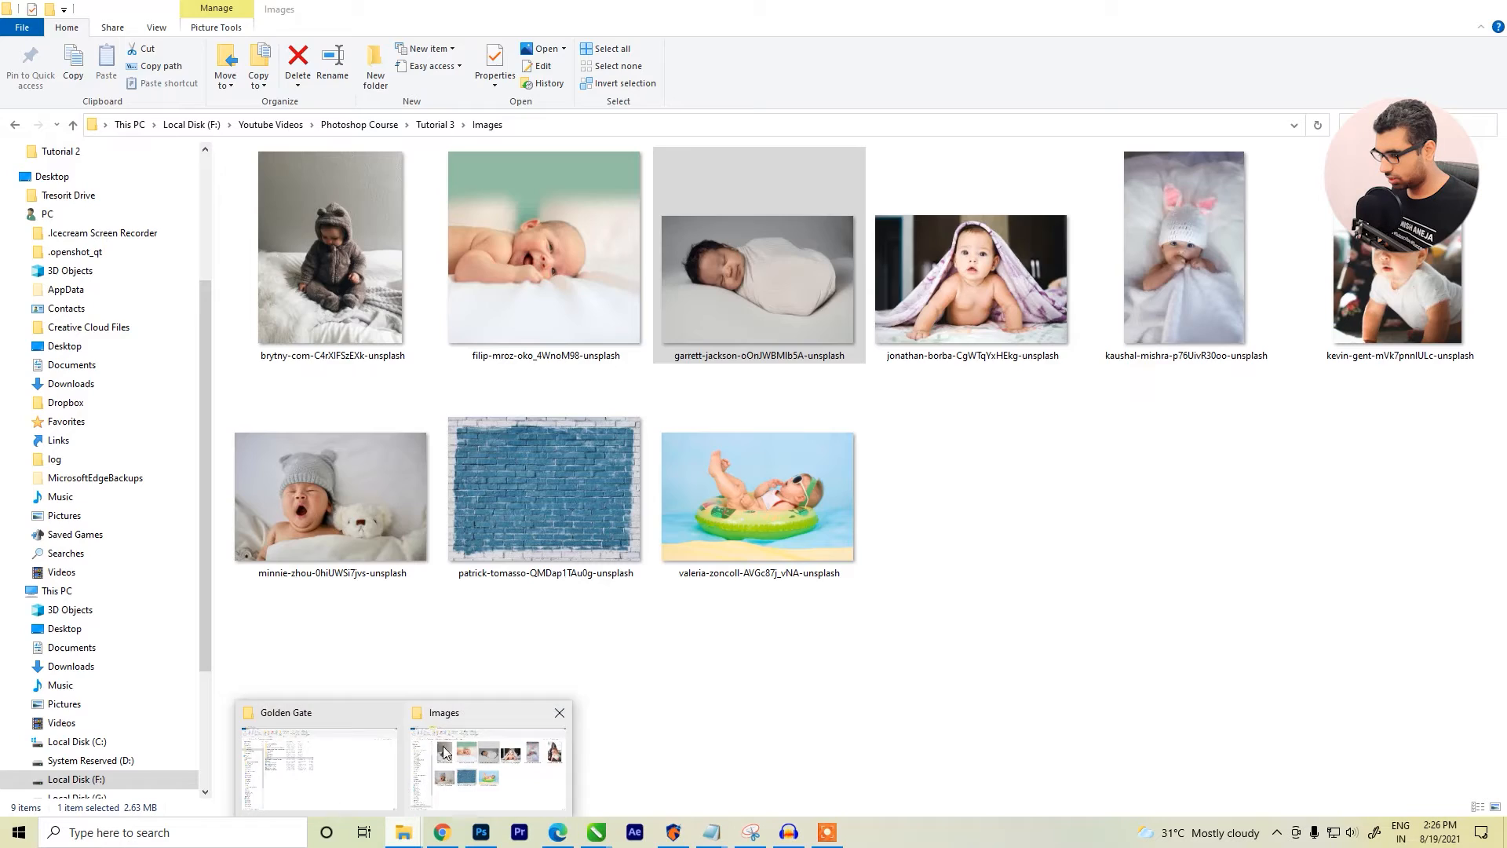
{"action": "left_click", "coordinate": [444, 751]}
{"action": "left_click", "coordinate": [988, 295]}
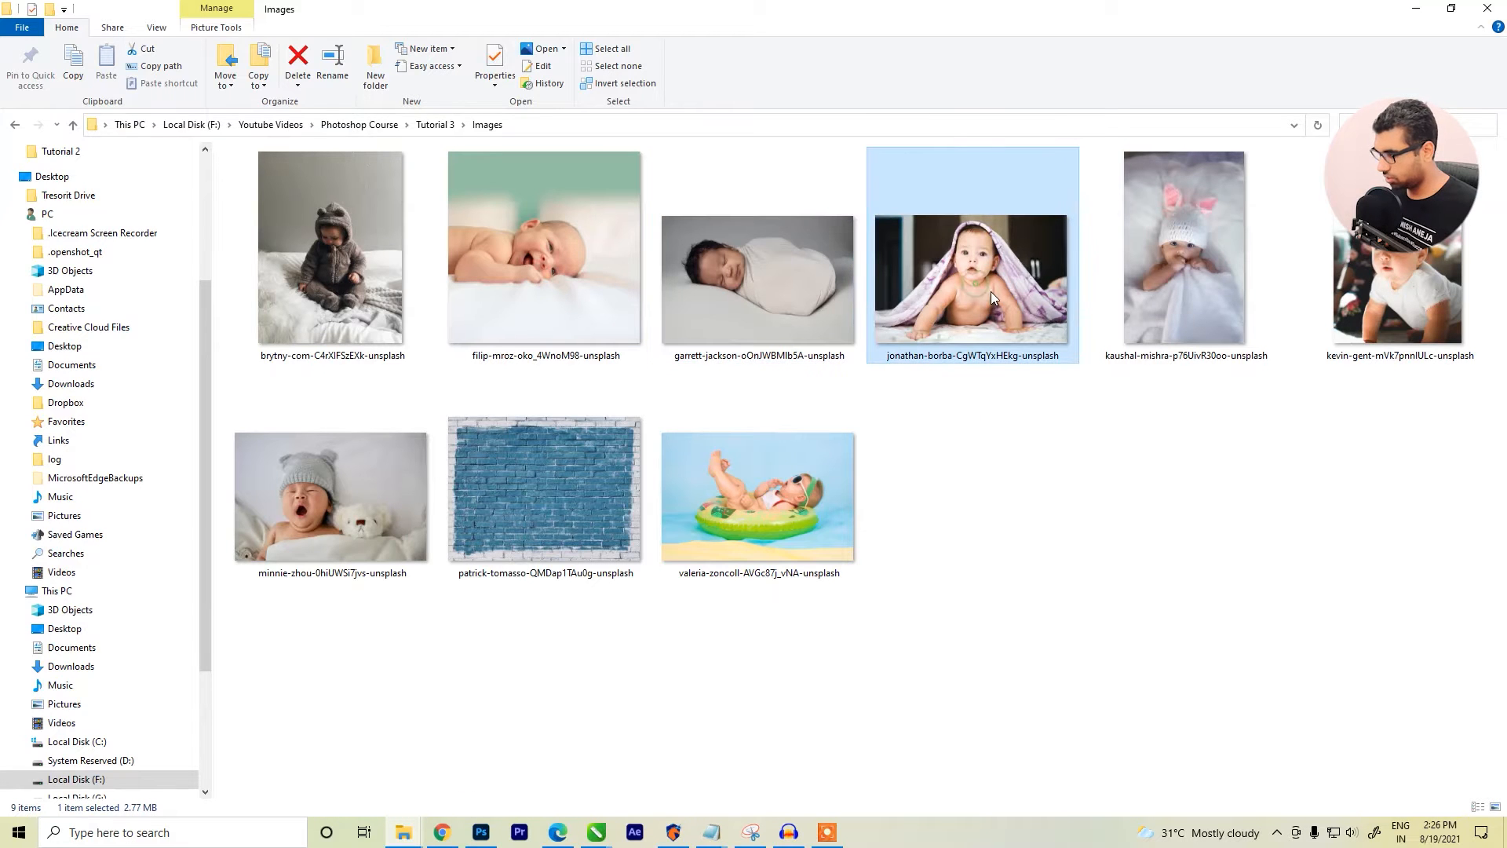
{"action": "left_click_drag", "start_coordinate": [757, 510], "coordinate": [388, 606]}
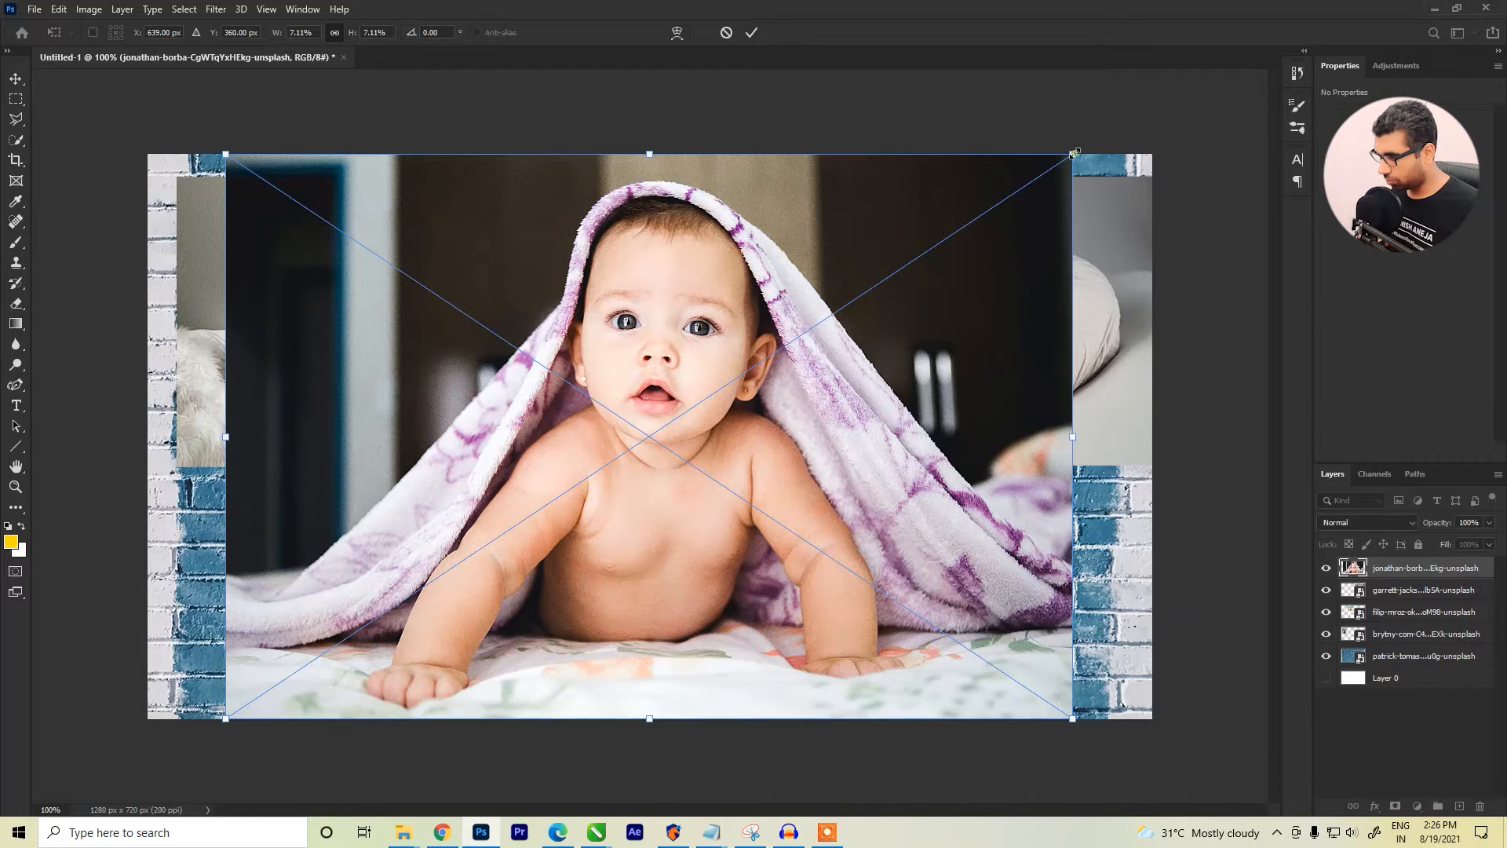
Step: Shrink the blanket baby photo and fit it below the bear-suit photo, aligned with its left edge and reaching the canvas bottom
{"action": "left_click_drag", "start_coordinate": [1073, 153], "coordinate": [510, 482]}
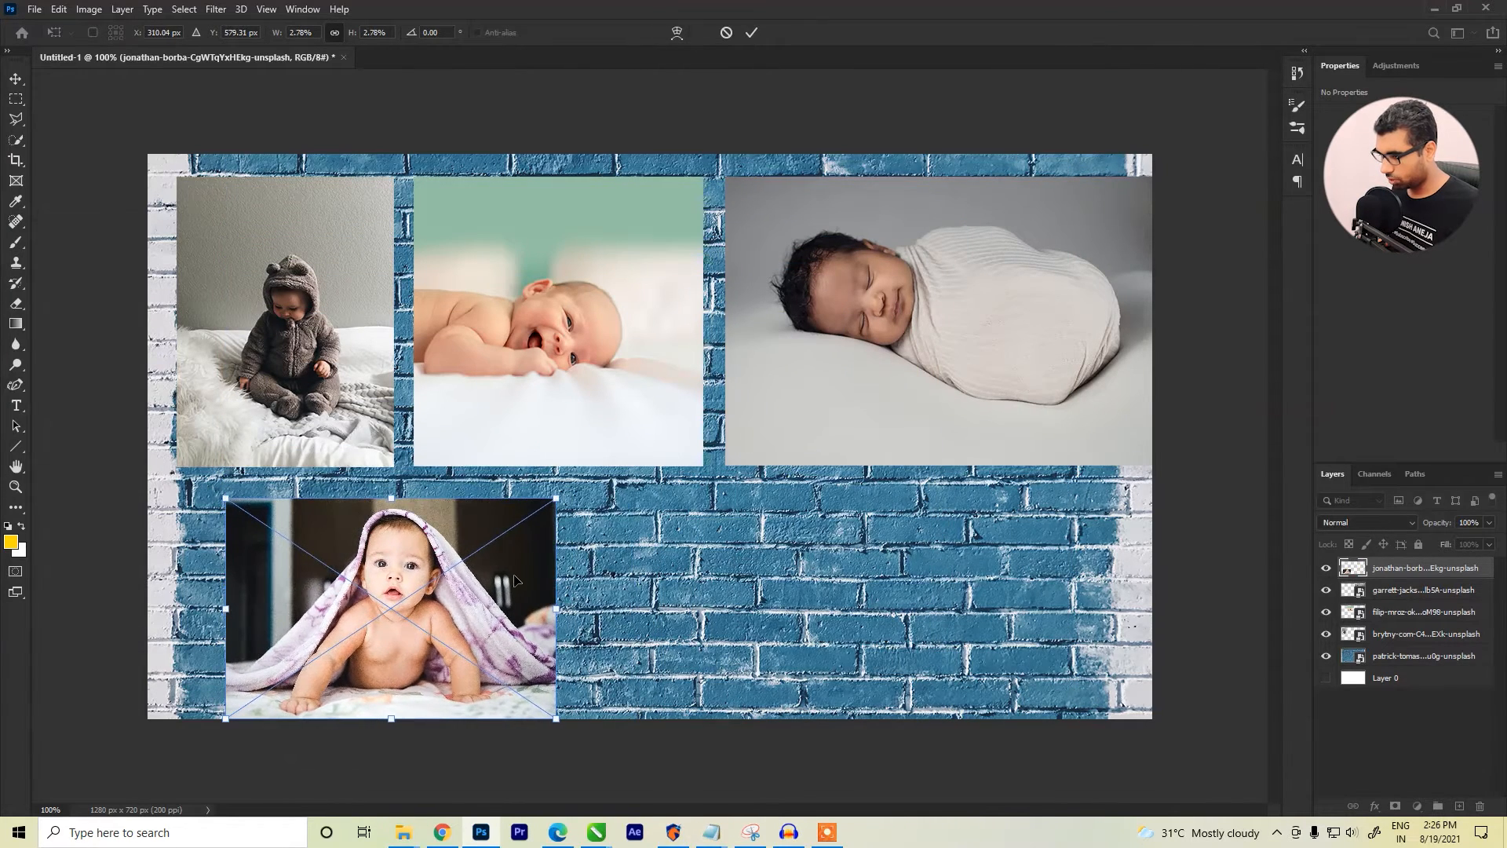
{"action": "left_click_drag", "start_coordinate": [514, 580], "coordinate": [465, 578]}
{"action": "left_click_drag", "start_coordinate": [507, 499], "coordinate": [512, 494]}
{"action": "left_click", "coordinate": [751, 33]}
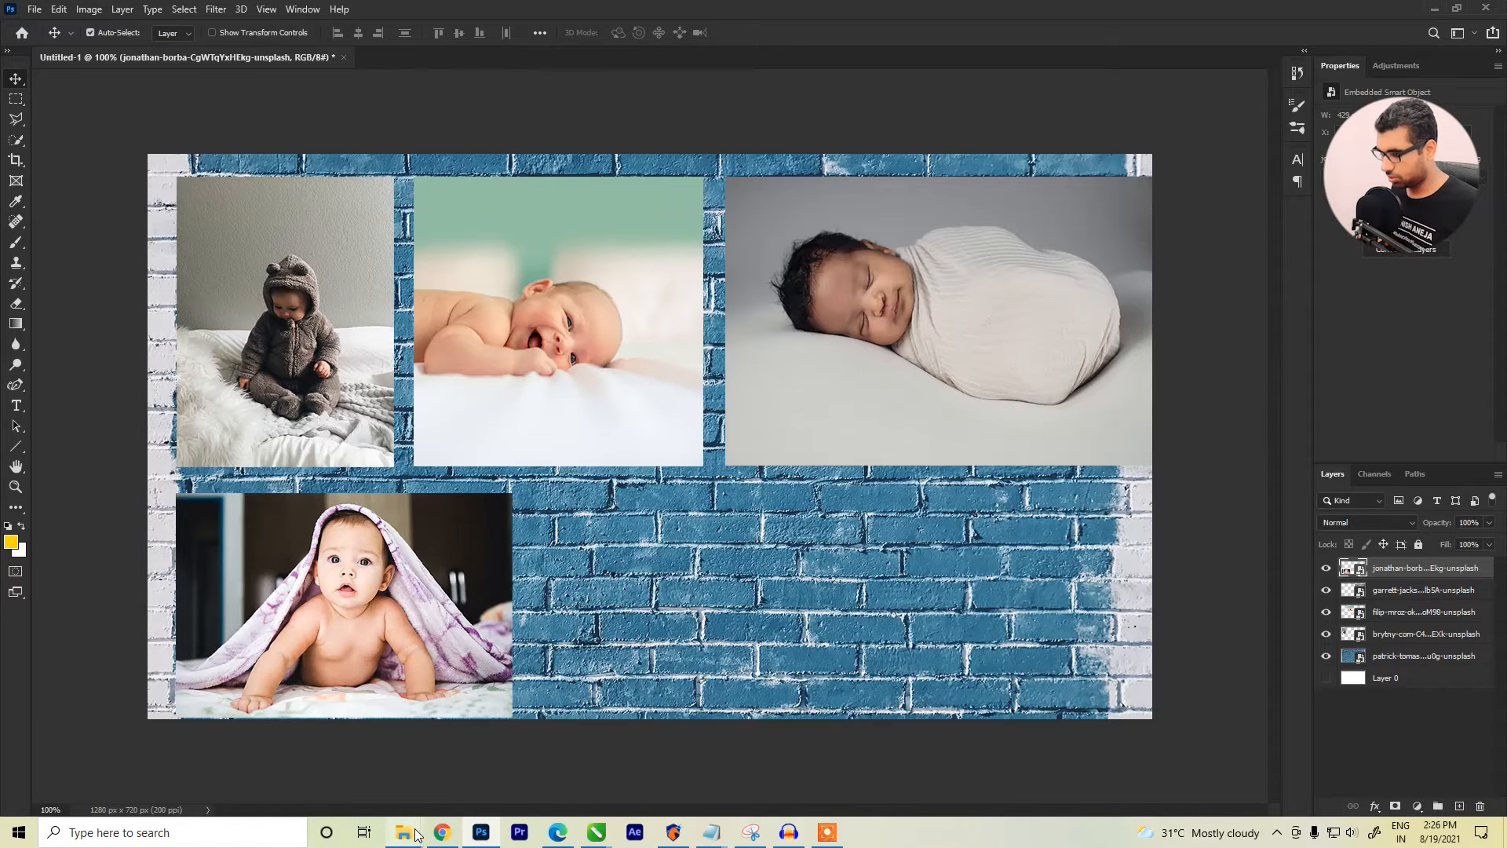
Step: Place the photo of the yawning baby with the teddy bear from the Images folder into the collage document
{"action": "mouse_move", "coordinate": [403, 832]}
{"action": "left_click", "coordinate": [485, 780]}
{"action": "left_click", "coordinate": [997, 582]}
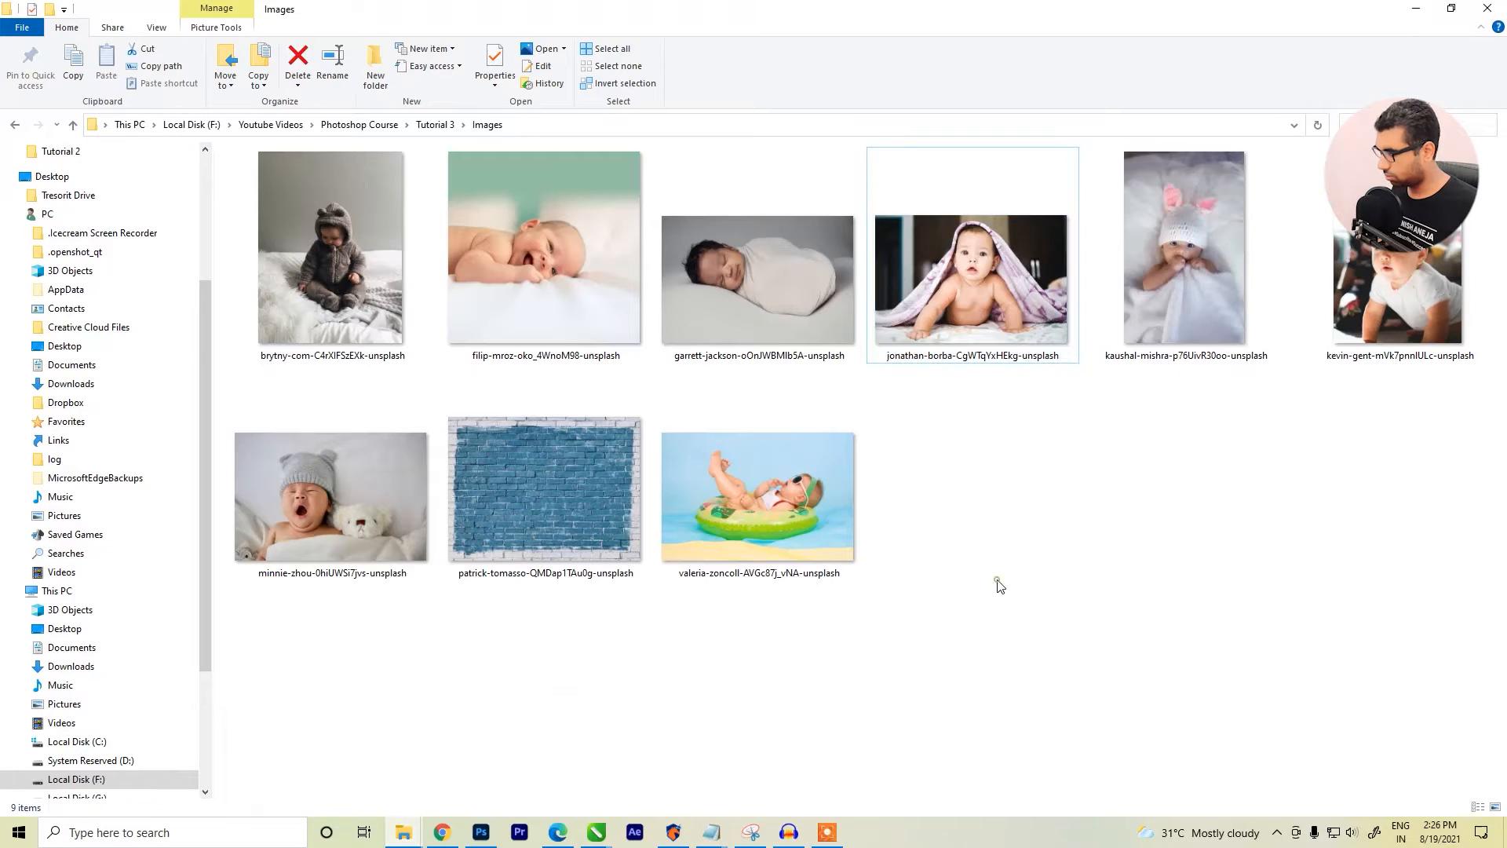
{"action": "left_click_drag", "start_coordinate": [345, 495], "coordinate": [671, 554]}
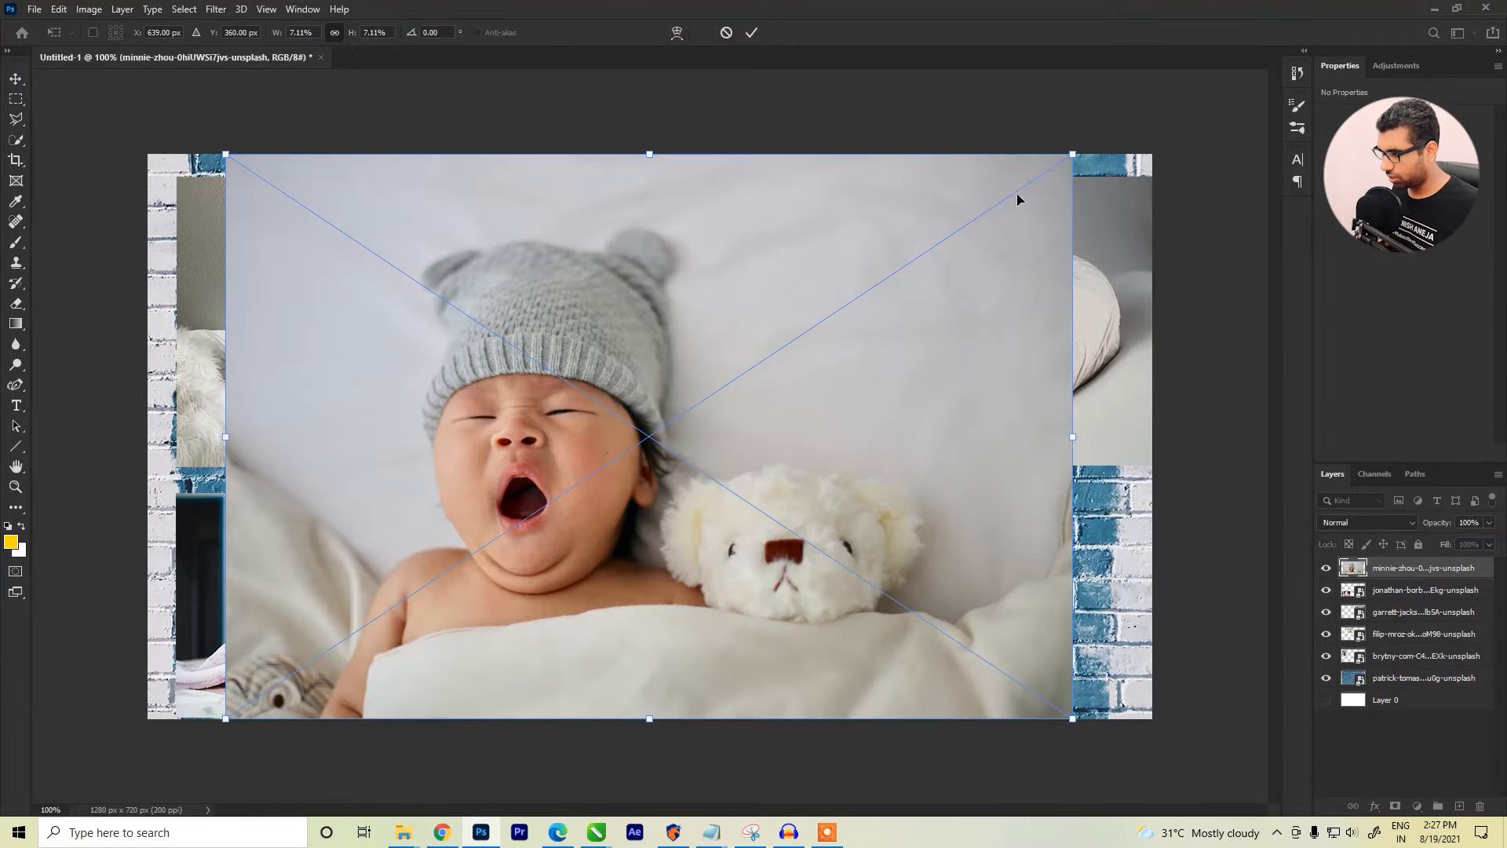
Step: Scale the yawning baby photo to about 2.85% and position it beside the blanket baby photo with matching top and bottom edges
{"action": "left_click_drag", "start_coordinate": [1072, 148], "coordinate": [503, 506]}
{"action": "left_click_drag", "start_coordinate": [473, 597], "coordinate": [788, 565]}
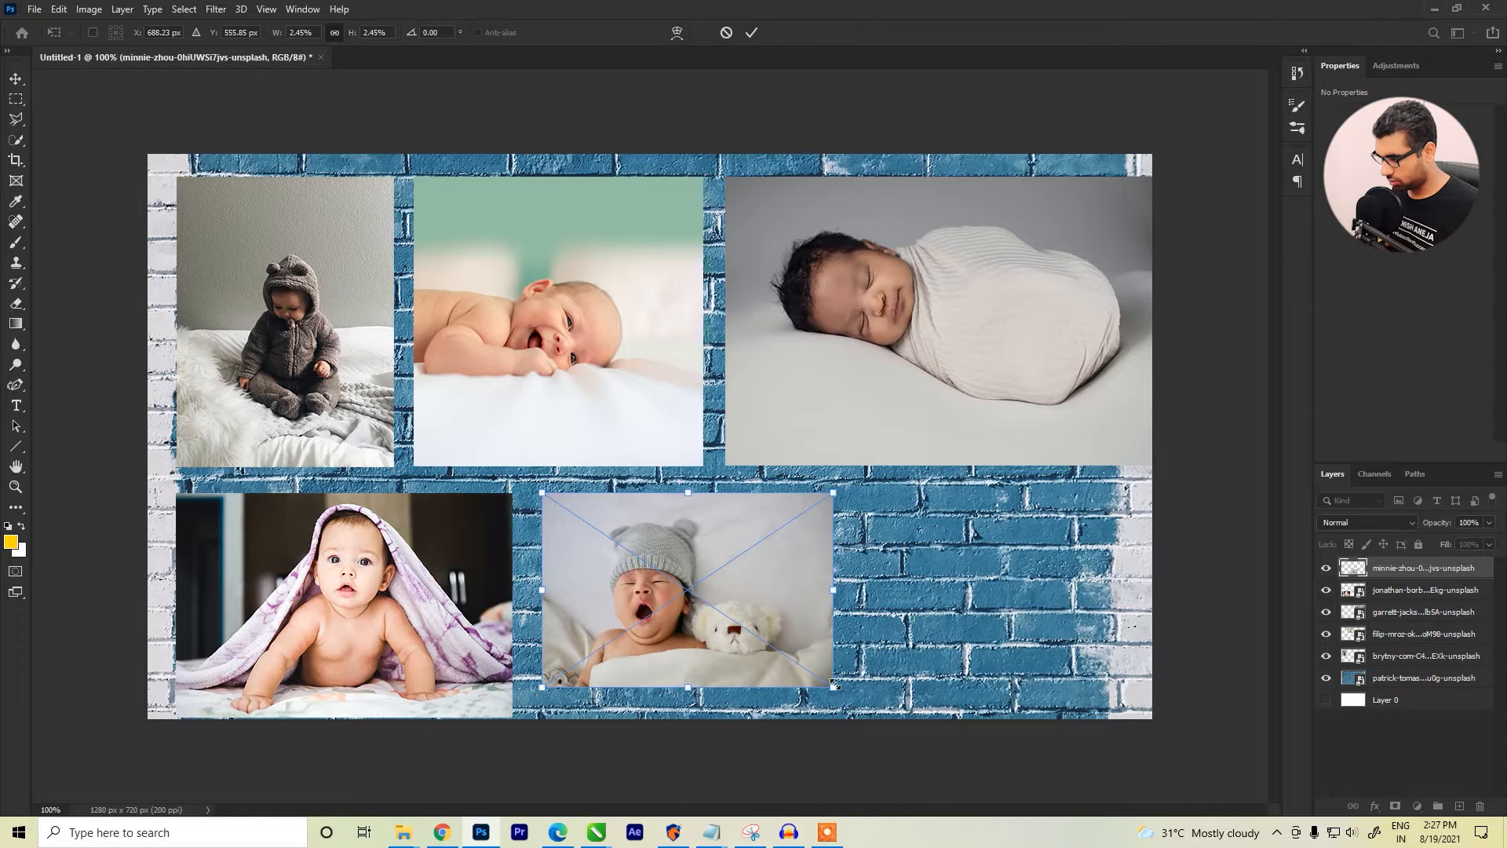
{"action": "left_click_drag", "start_coordinate": [834, 685], "coordinate": [885, 711]}
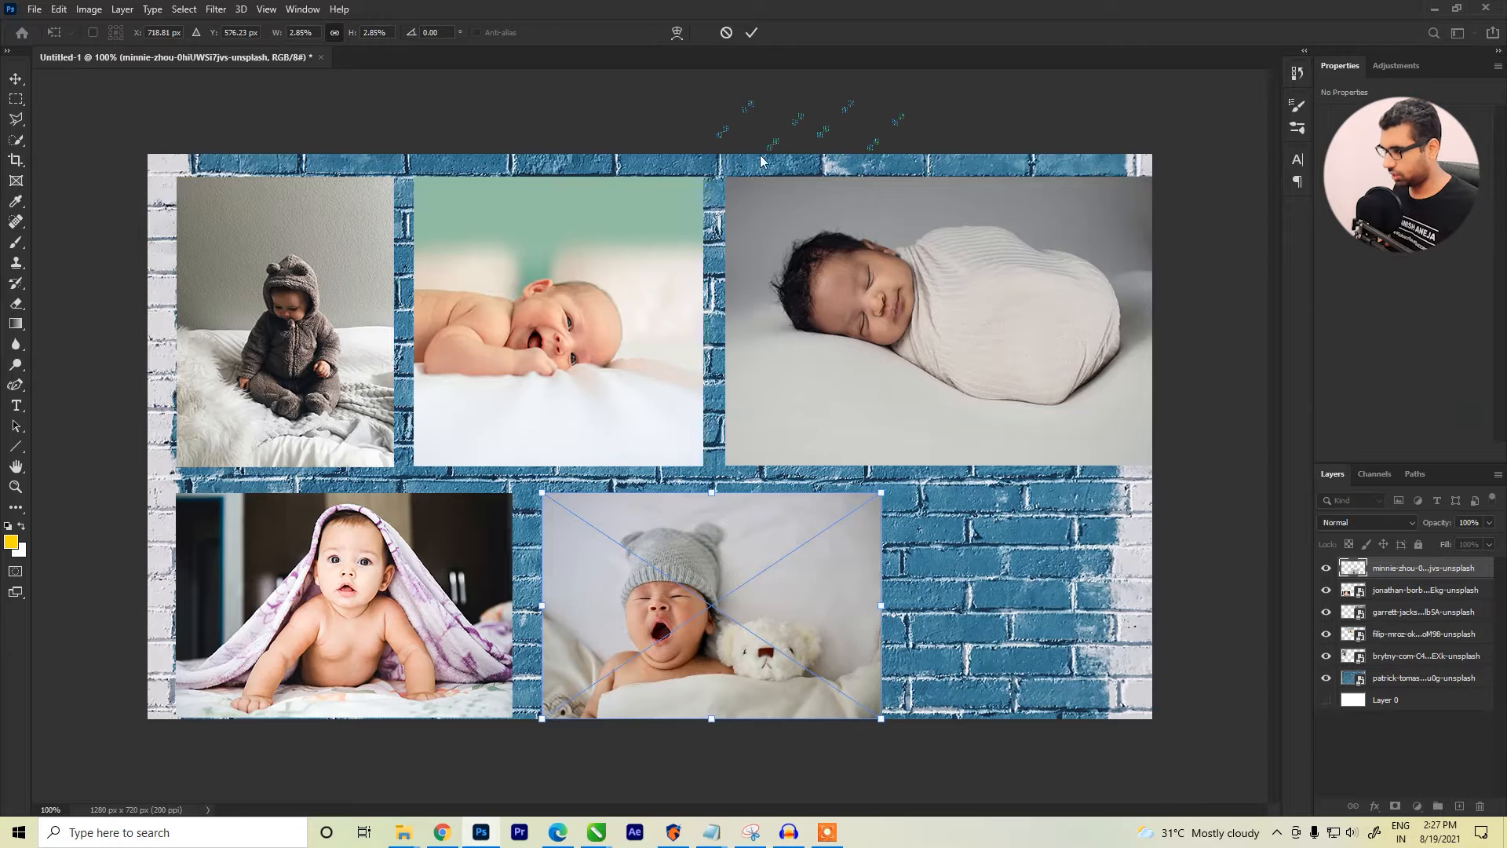
{"action": "left_click", "coordinate": [751, 33]}
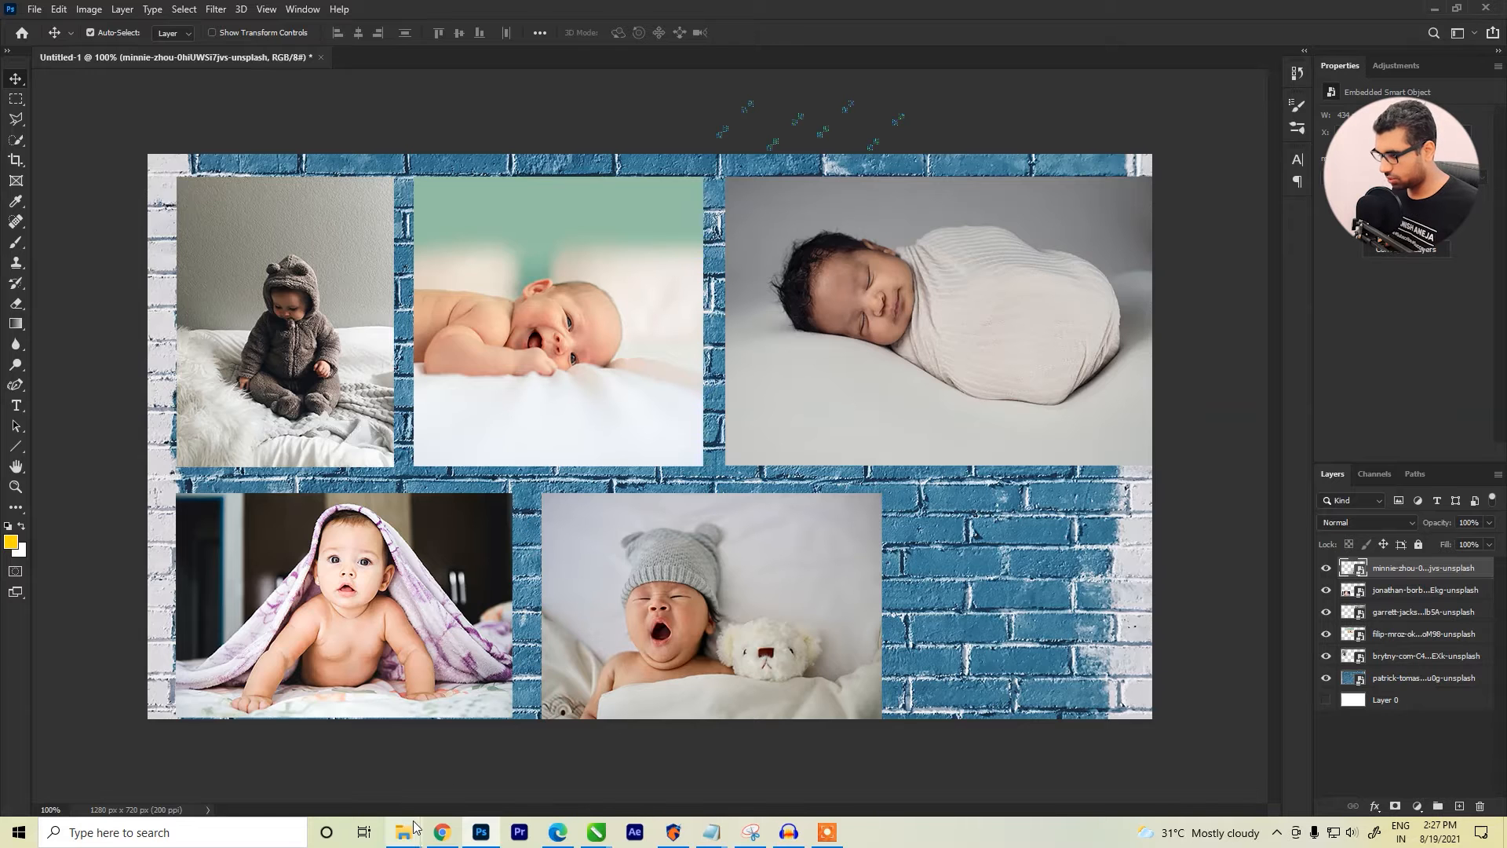
Step: Place the photo of the baby in sunglasses on the green swim ring from the Images folder into the collage document
{"action": "mouse_move", "coordinate": [404, 832]}
{"action": "left_click", "coordinate": [469, 769]}
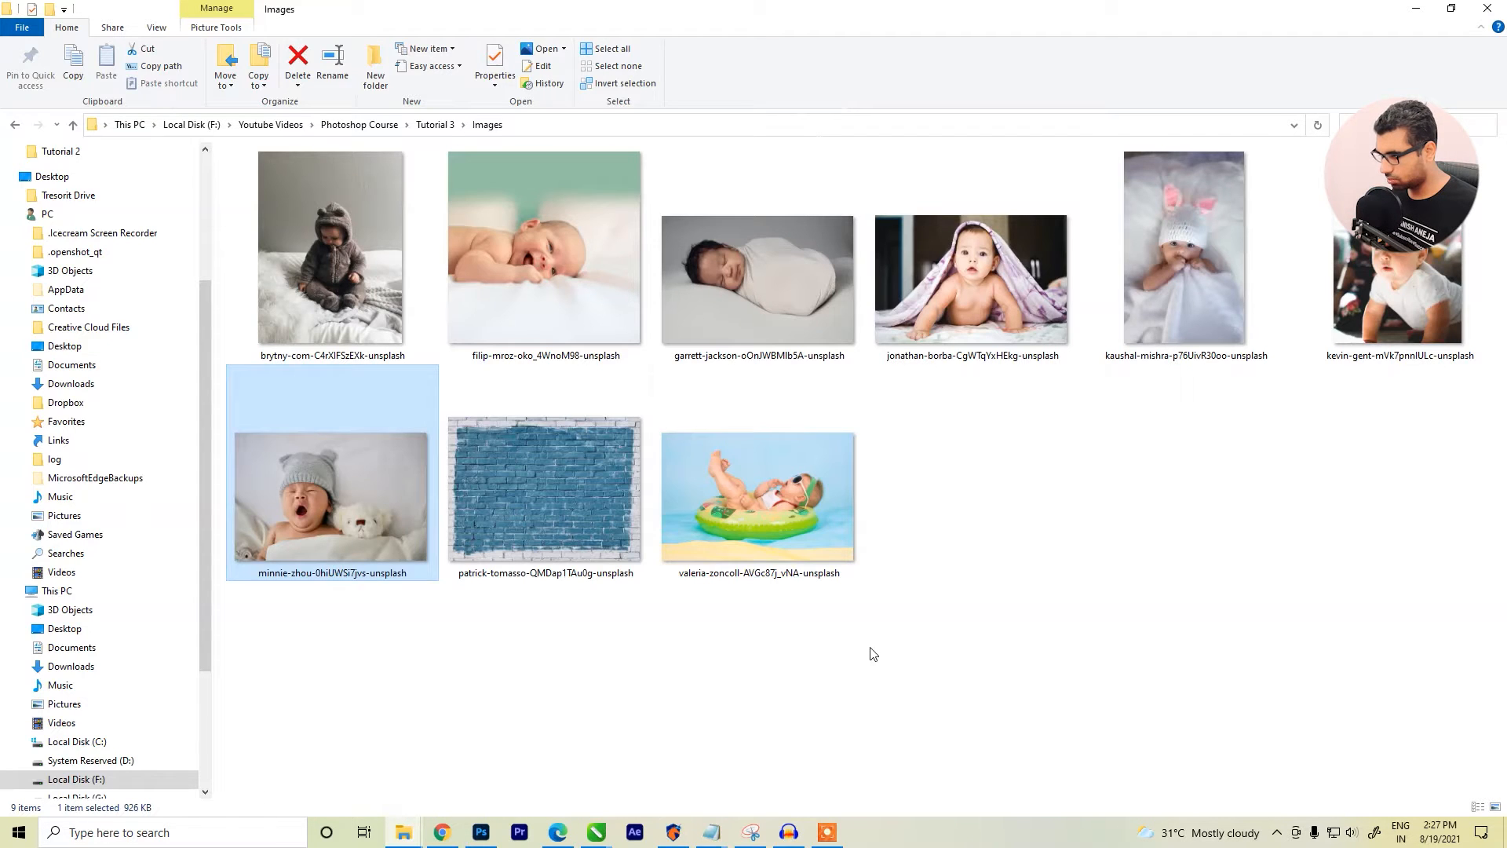
{"action": "left_click", "coordinate": [776, 514]}
{"action": "left_click_drag", "start_coordinate": [763, 550], "coordinate": [1098, 592]}
{"action": "left_click_drag", "start_coordinate": [977, 534], "coordinate": [981, 535]}
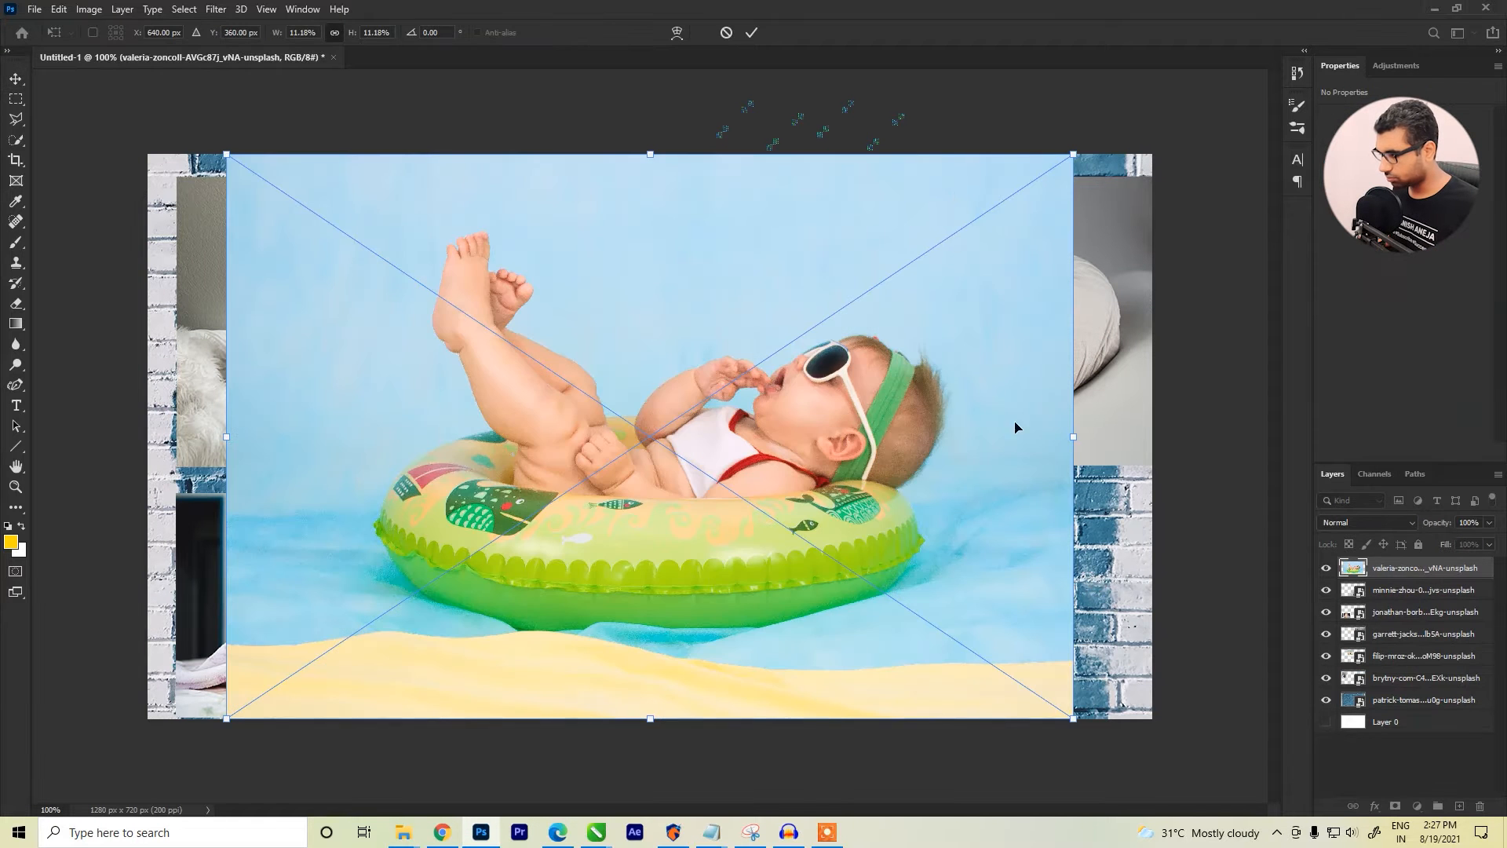
Step: Scale the swim-ring baby photo to about 3.75% and move it to the lower row beside the yawning baby photo
{"action": "left_click_drag", "start_coordinate": [1076, 156], "coordinate": [511, 530]}
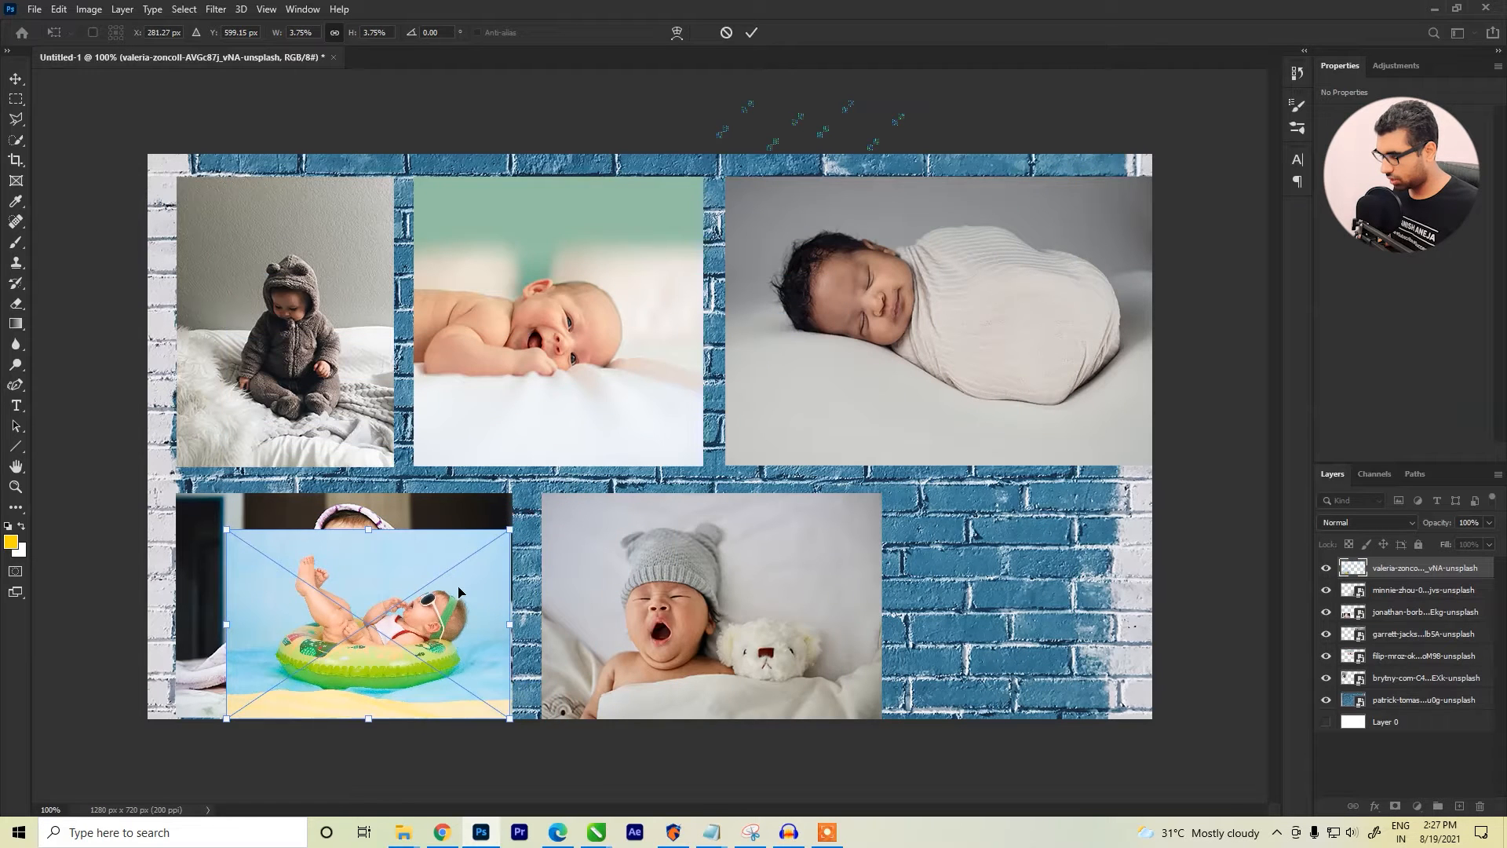
{"action": "left_click_drag", "start_coordinate": [447, 598], "coordinate": [1125, 559]}
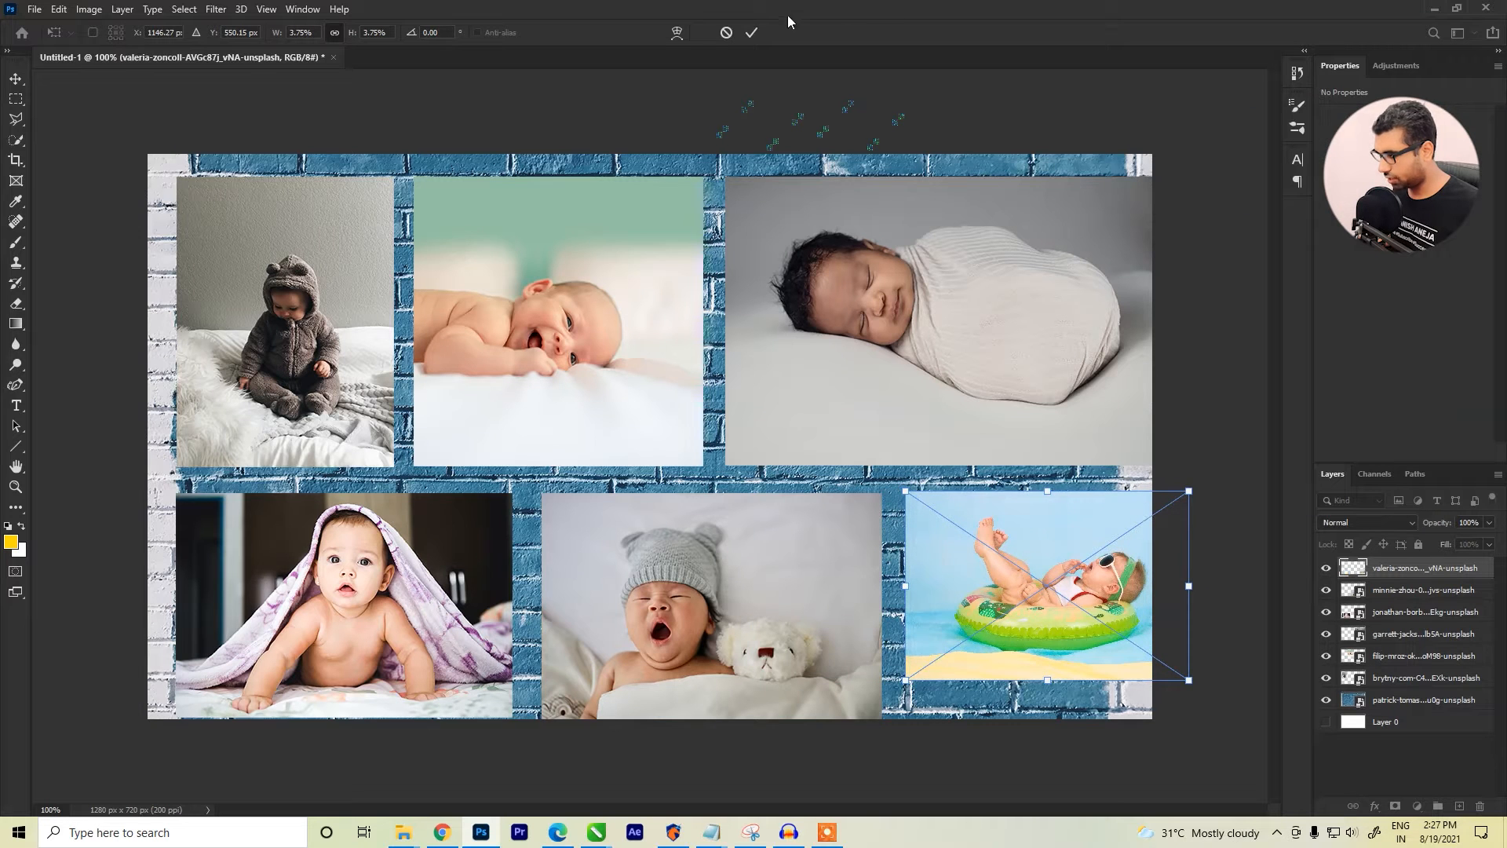
{"action": "left_click", "coordinate": [751, 33]}
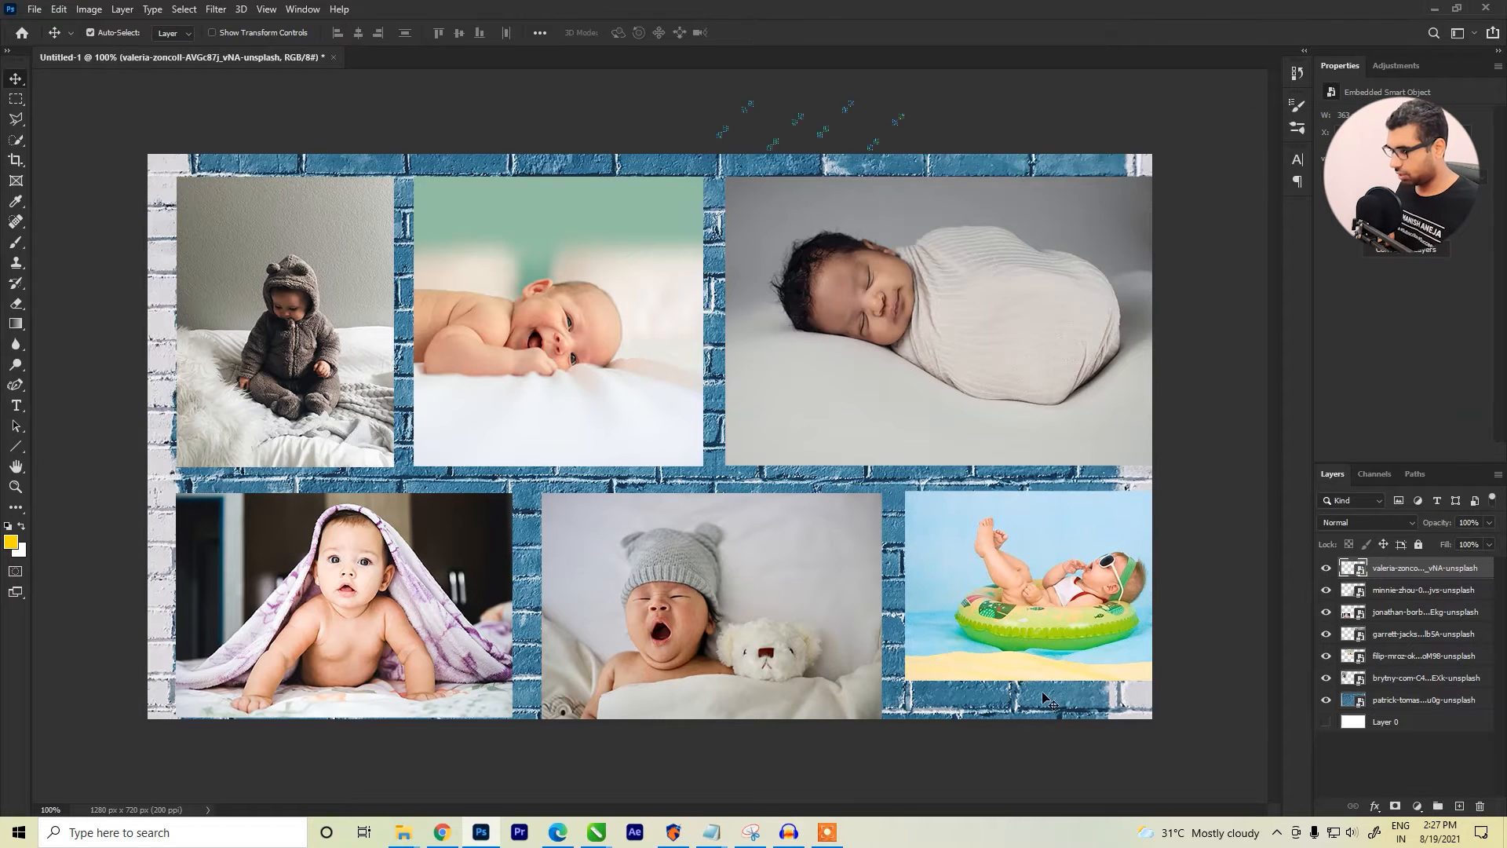
Step: Enlarge the swim-ring baby photo to about 4.55% so it reaches the bottom of the canvas and extends past the right edge
{"action": "key", "text": "ctrl"}
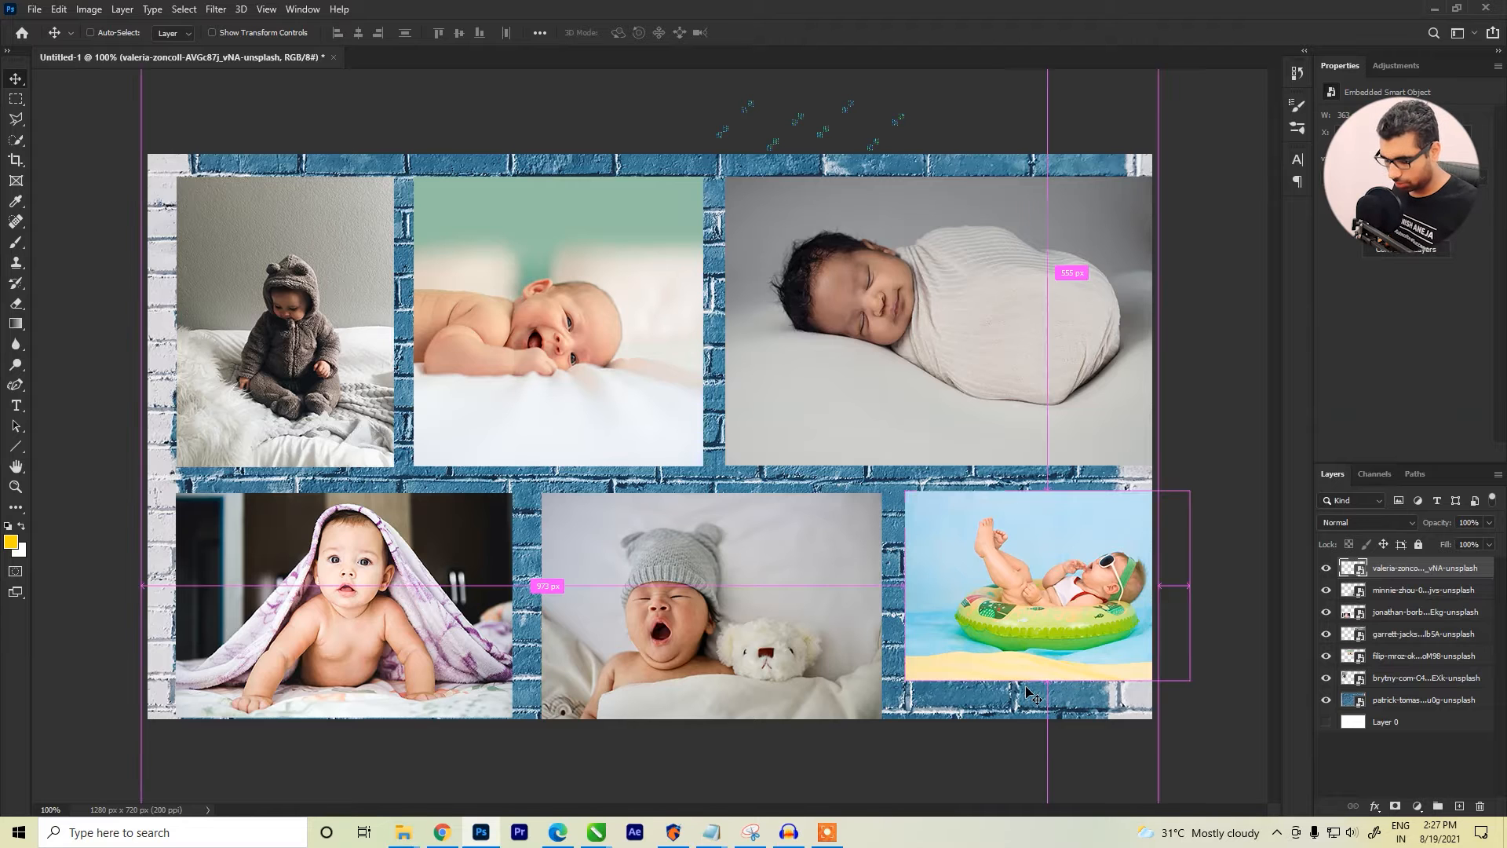
{"action": "key", "text": "ctrl+t"}
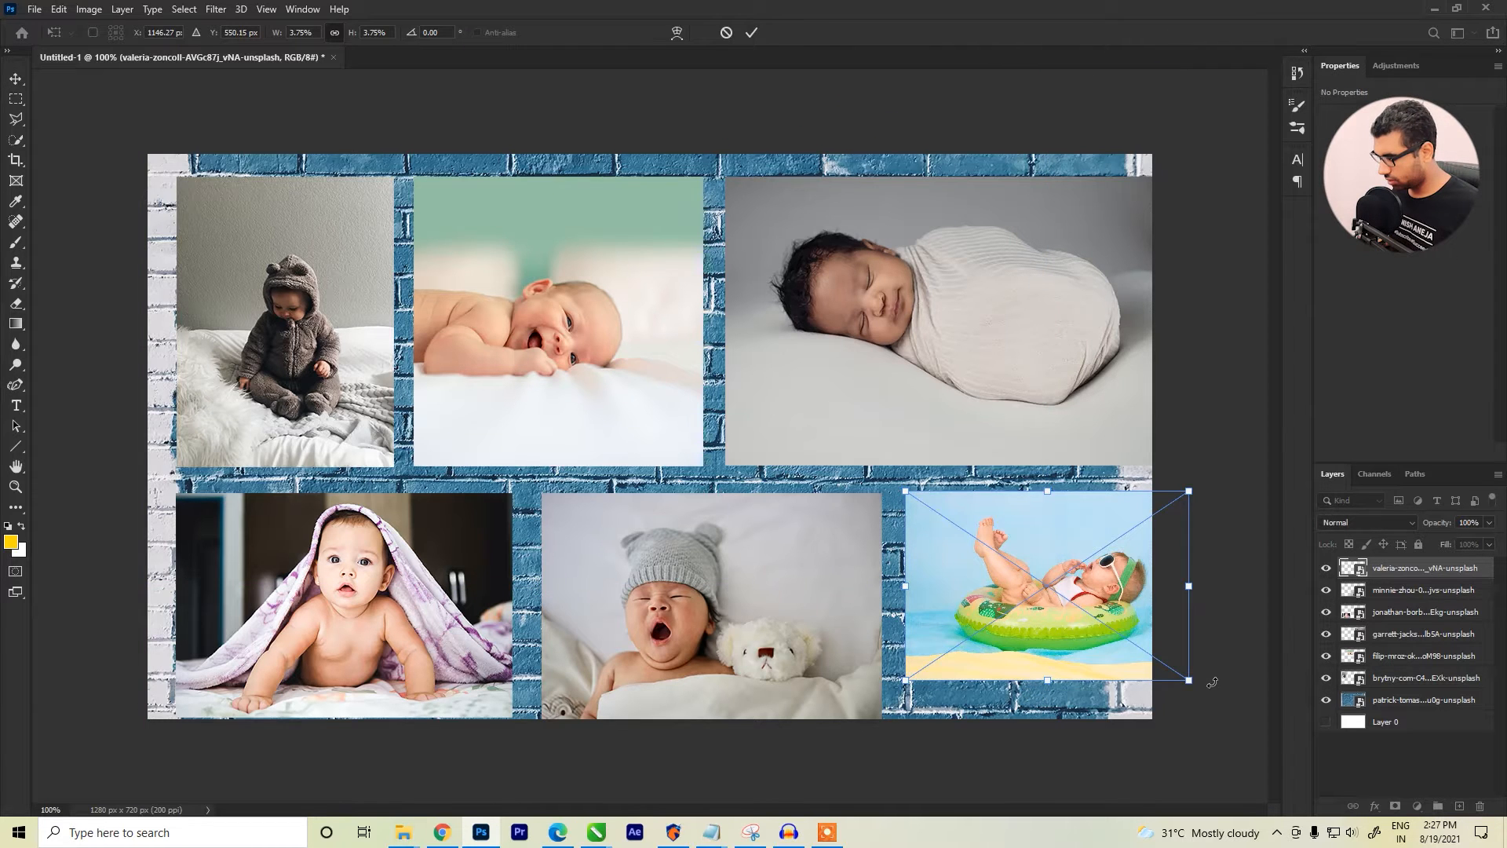
{"action": "left_click_drag", "start_coordinate": [1193, 683], "coordinate": [1250, 731]}
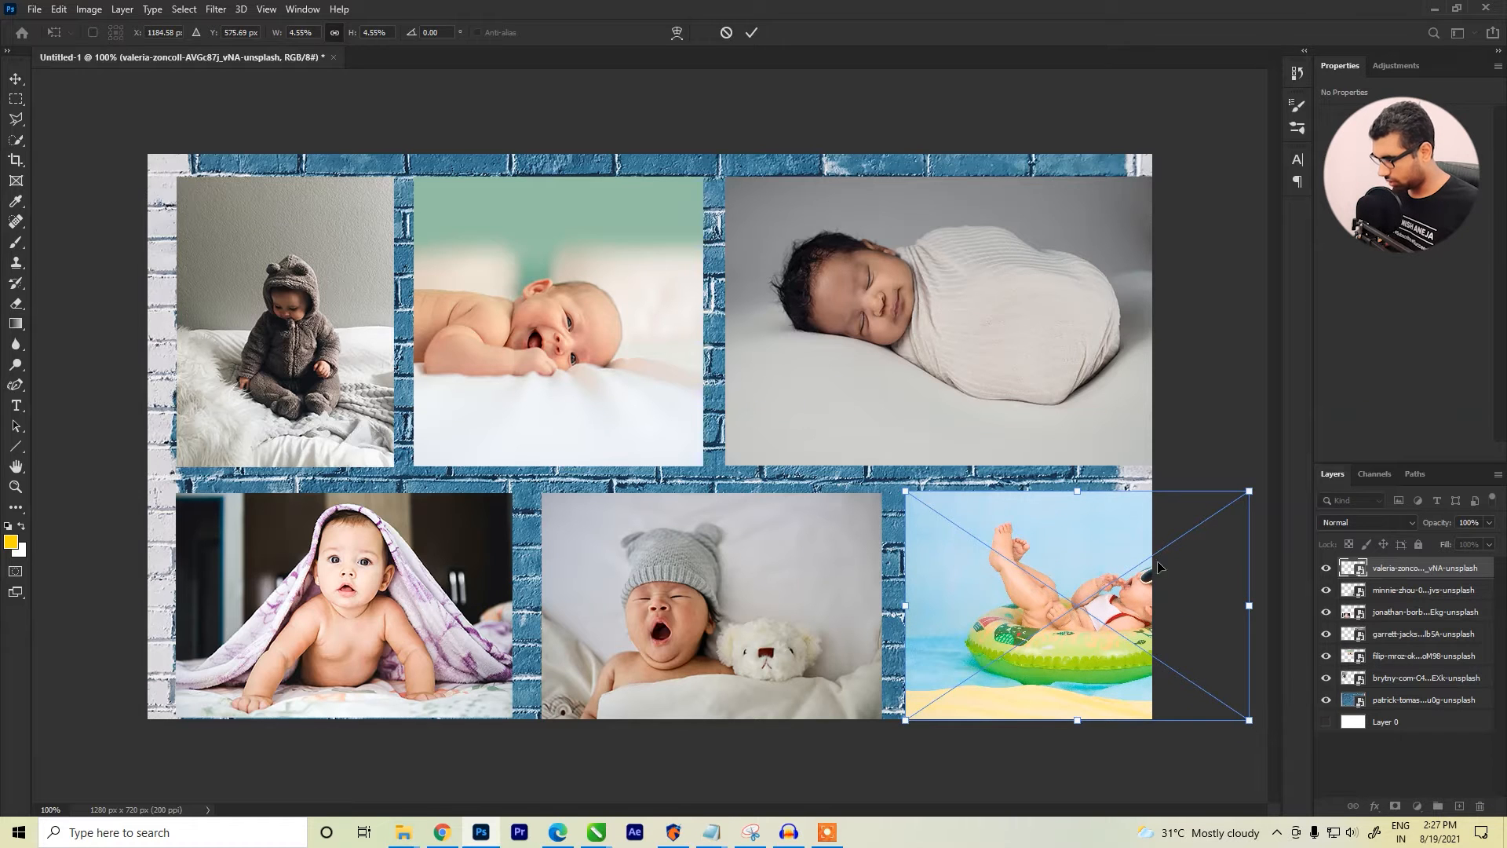
{"action": "left_click", "coordinate": [752, 32]}
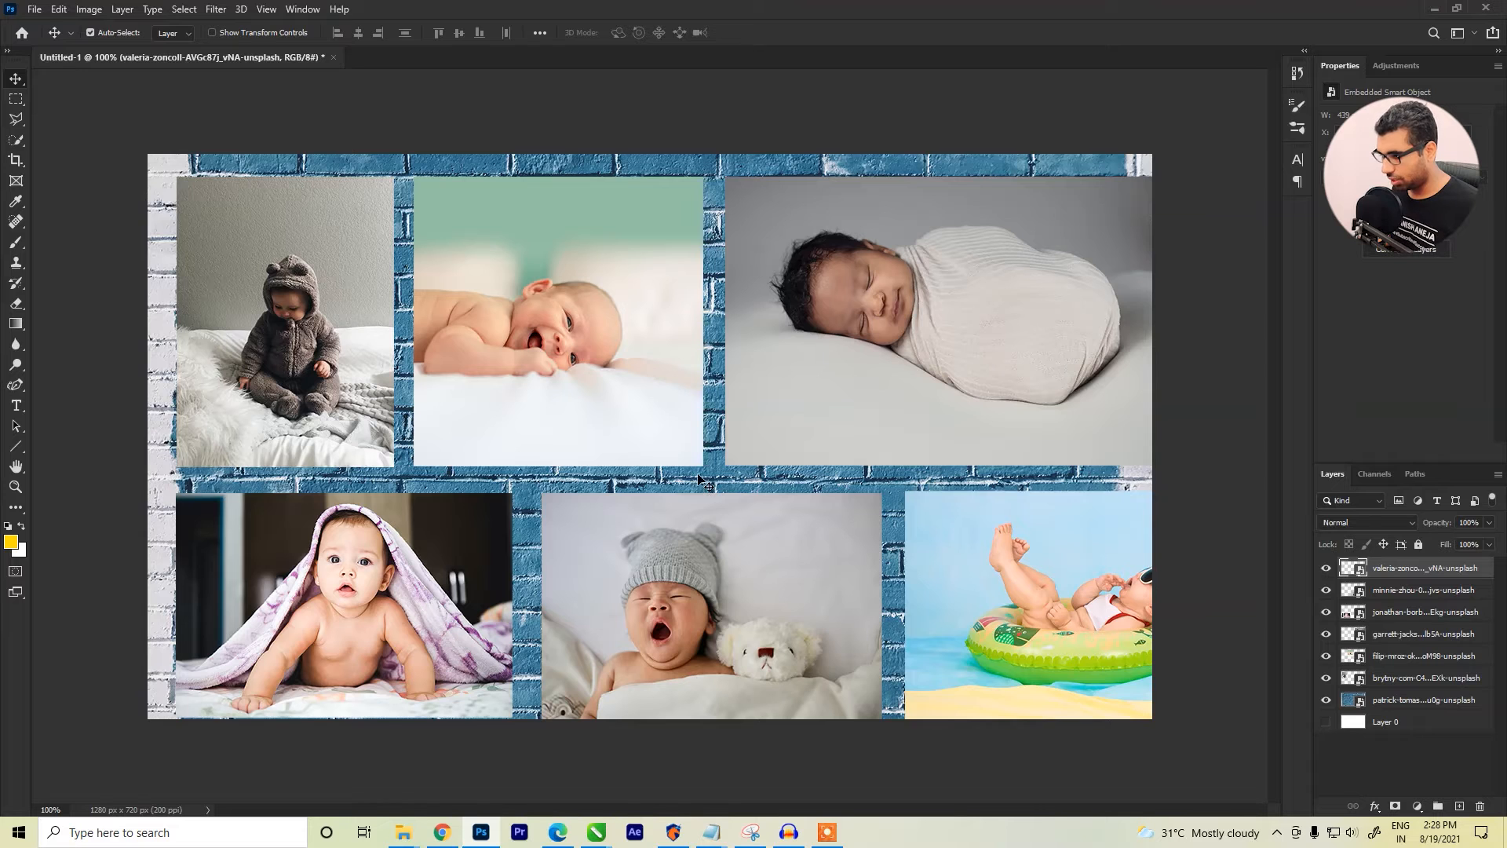
Step: Shift the yawning baby and swim-ring baby photos slightly left to tighten the gaps in the lower row
{"action": "left_click", "coordinate": [603, 541]}
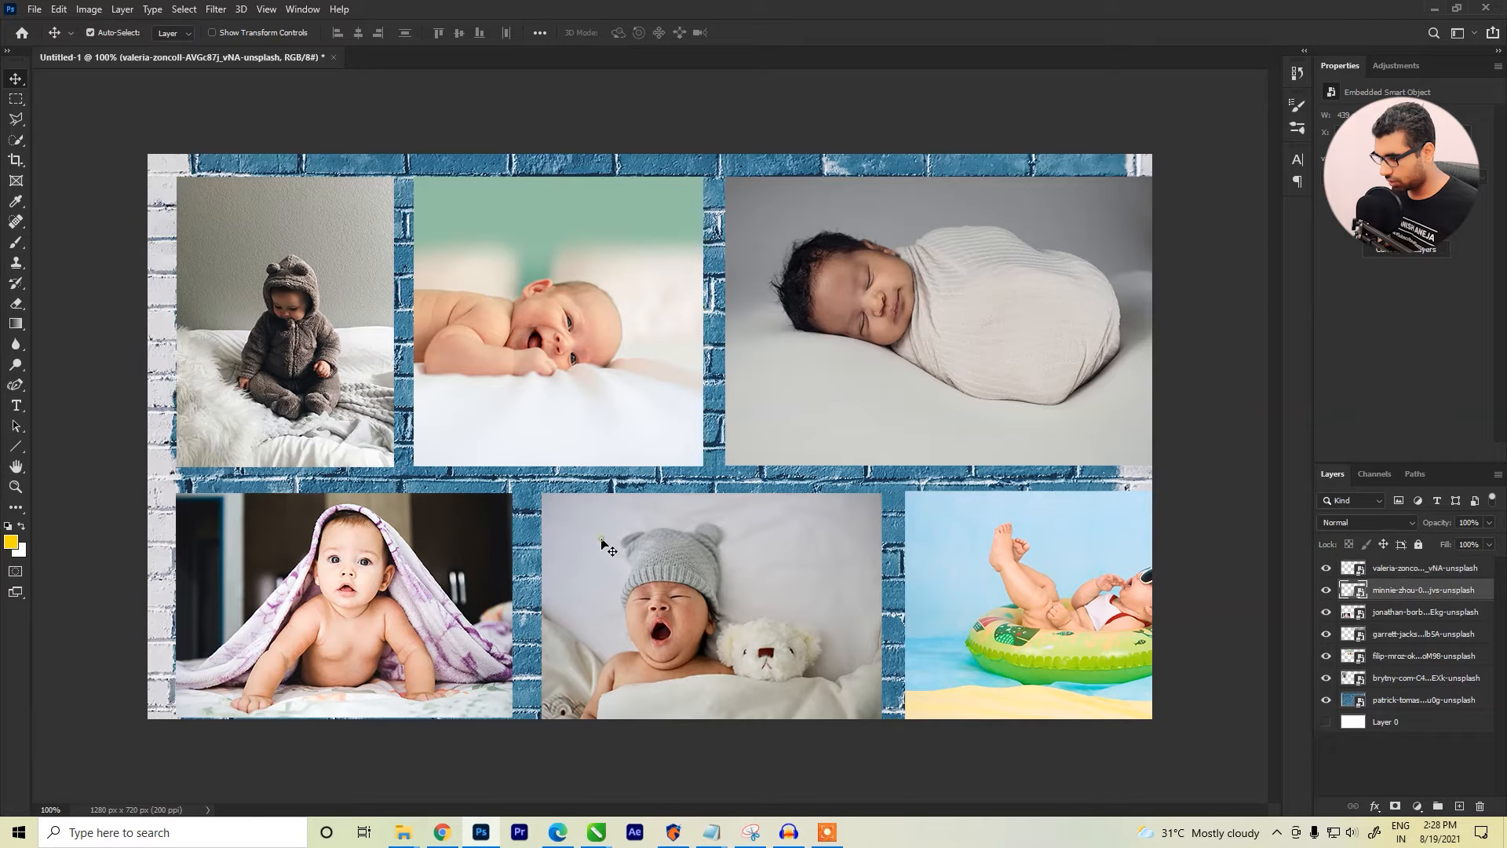
{"action": "left_click_drag", "start_coordinate": [596, 542], "coordinate": [592, 542]}
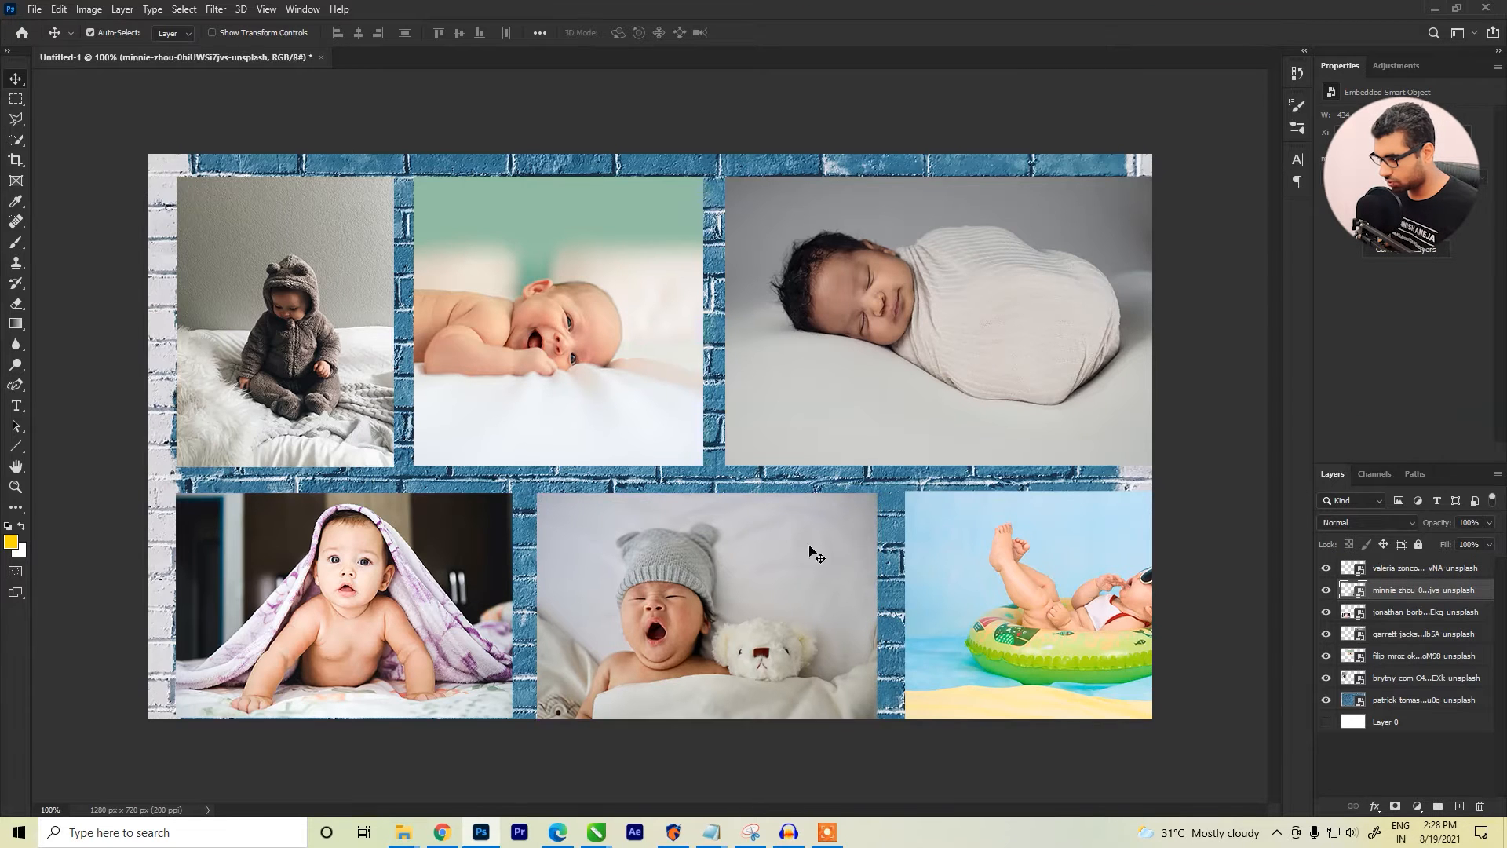
{"action": "left_click", "coordinate": [957, 549]}
{"action": "left_click_drag", "start_coordinate": [958, 548], "coordinate": [952, 549]}
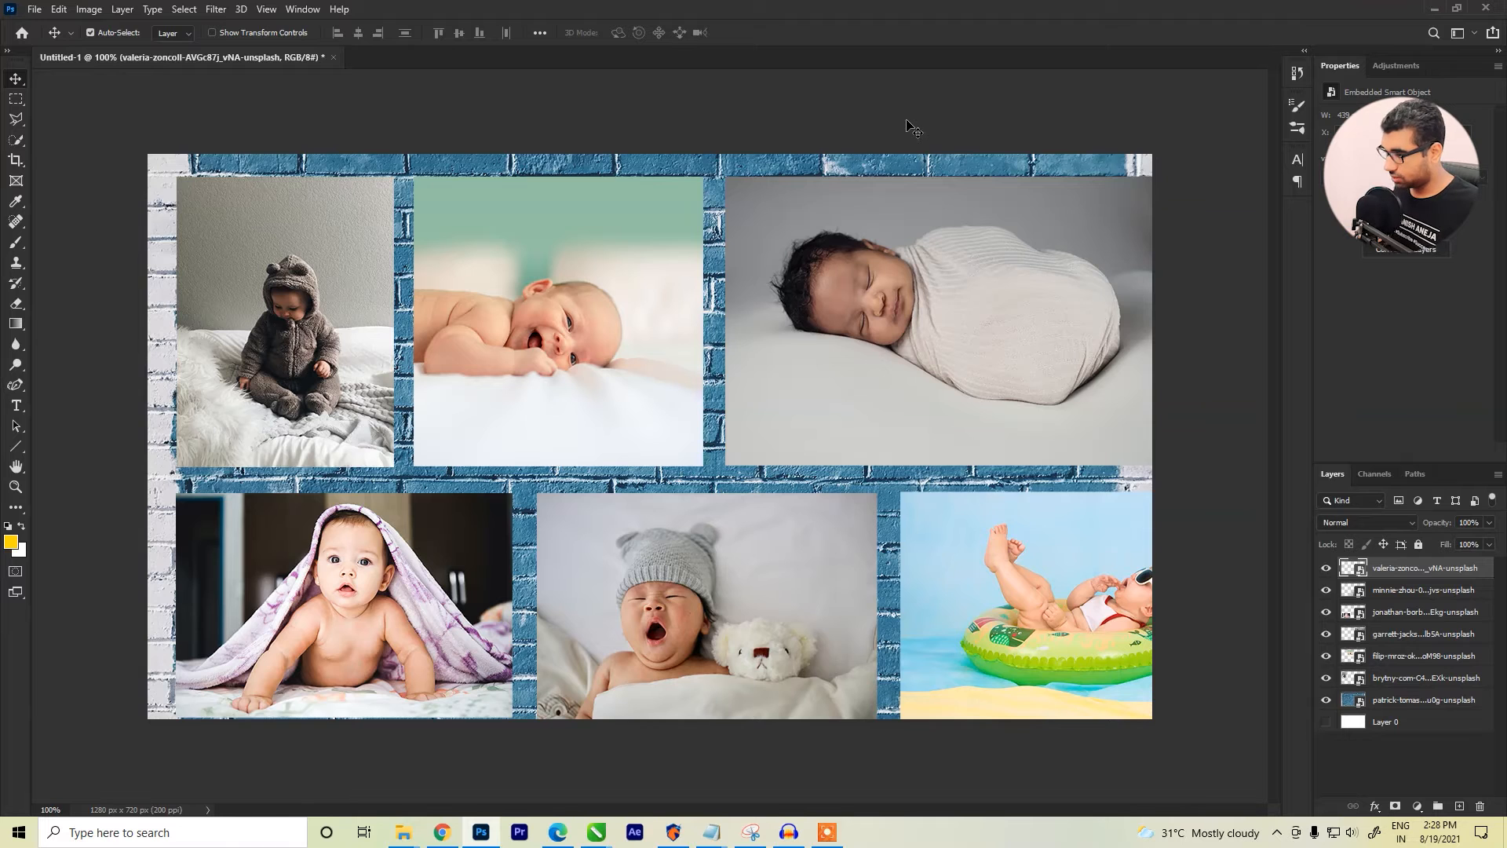
{"action": "left_click", "coordinate": [898, 287]}
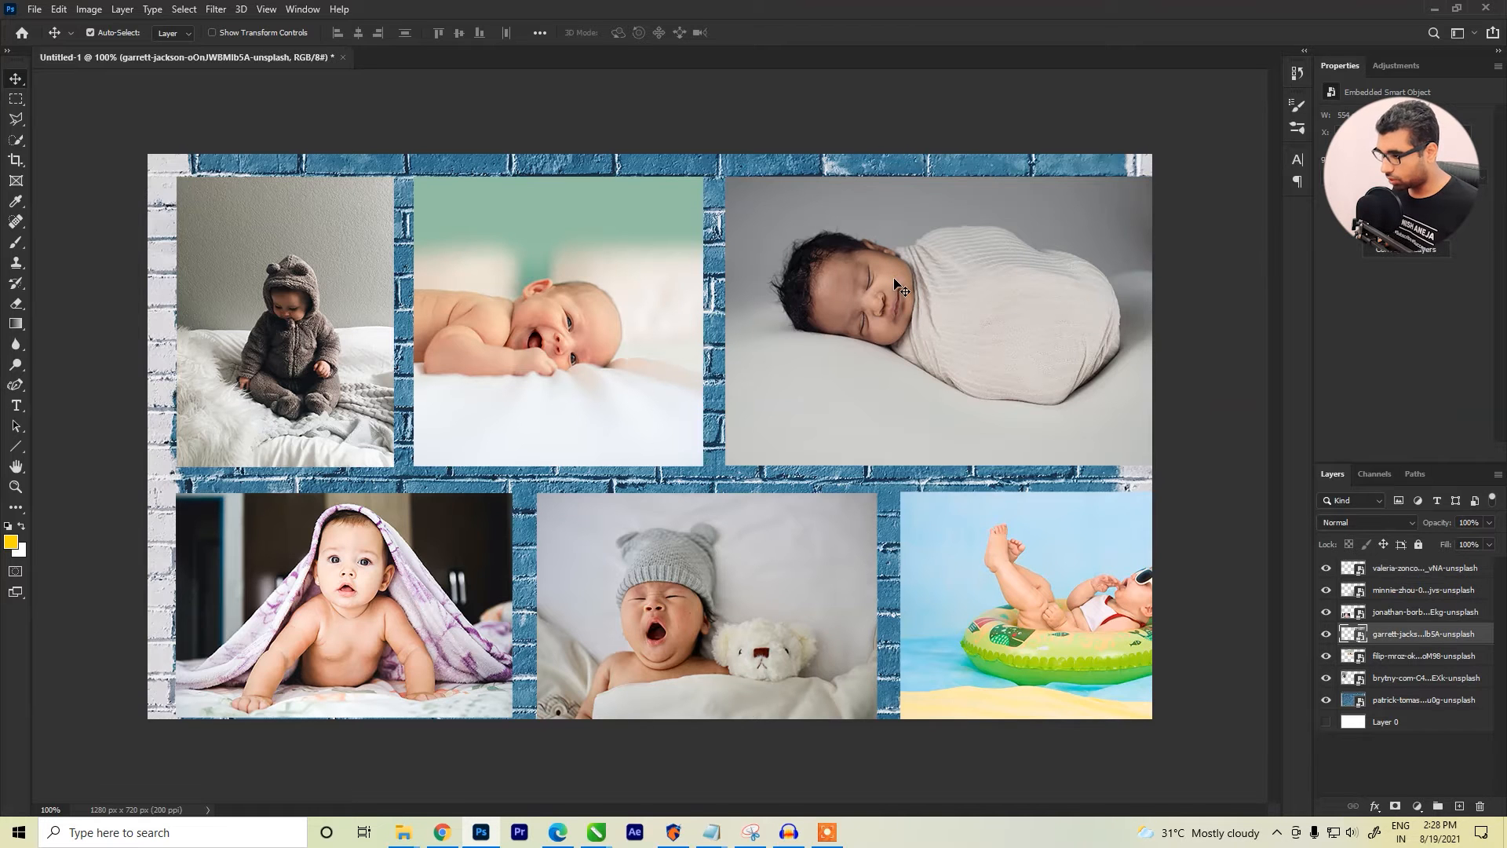
{"action": "left_click", "coordinate": [961, 103]}
{"action": "left_click", "coordinate": [877, 245]}
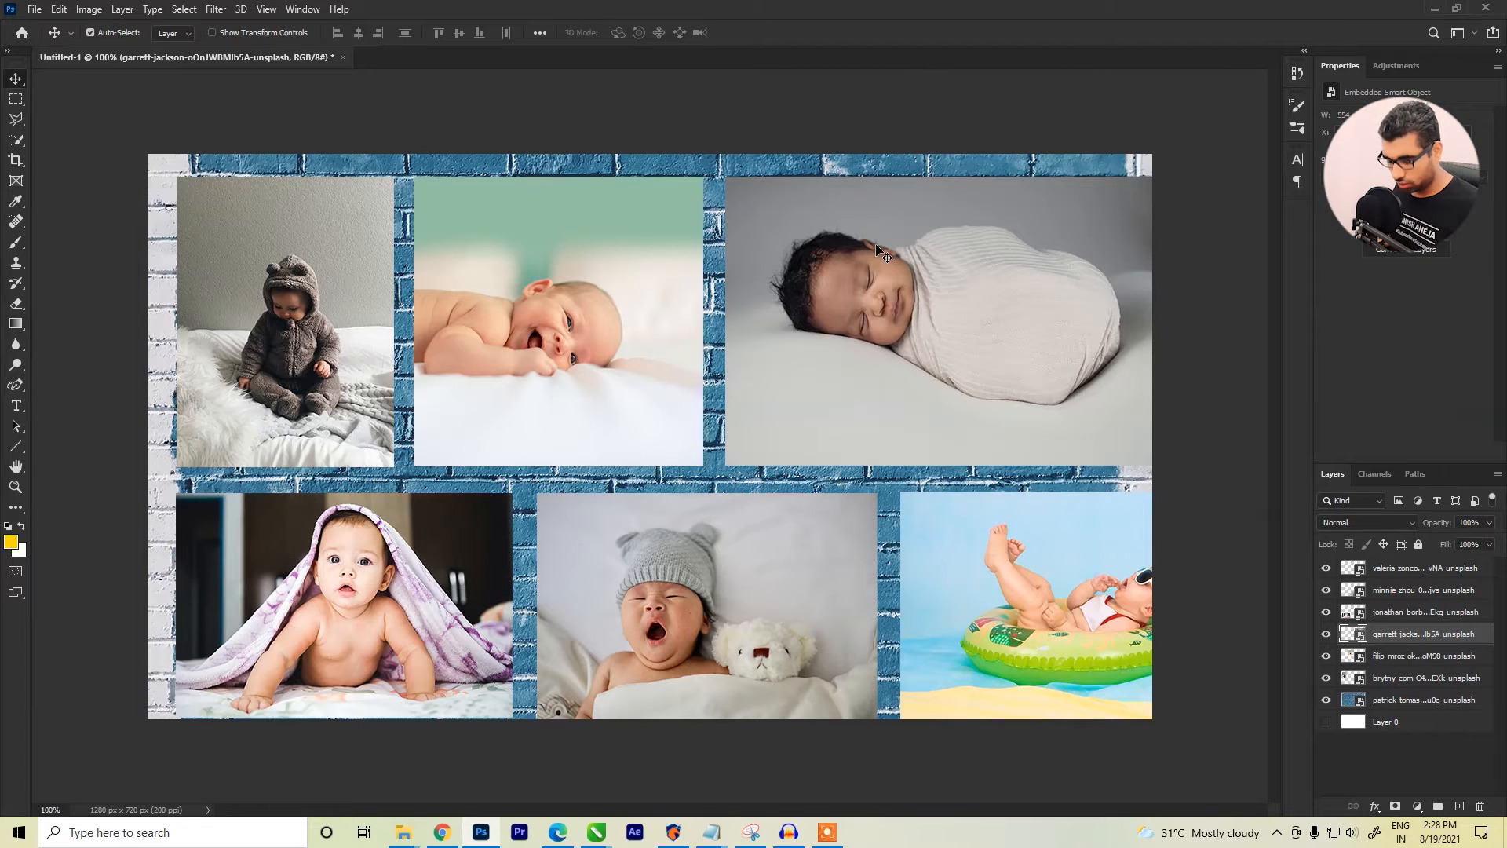
{"action": "key", "text": "ctrl+t"}
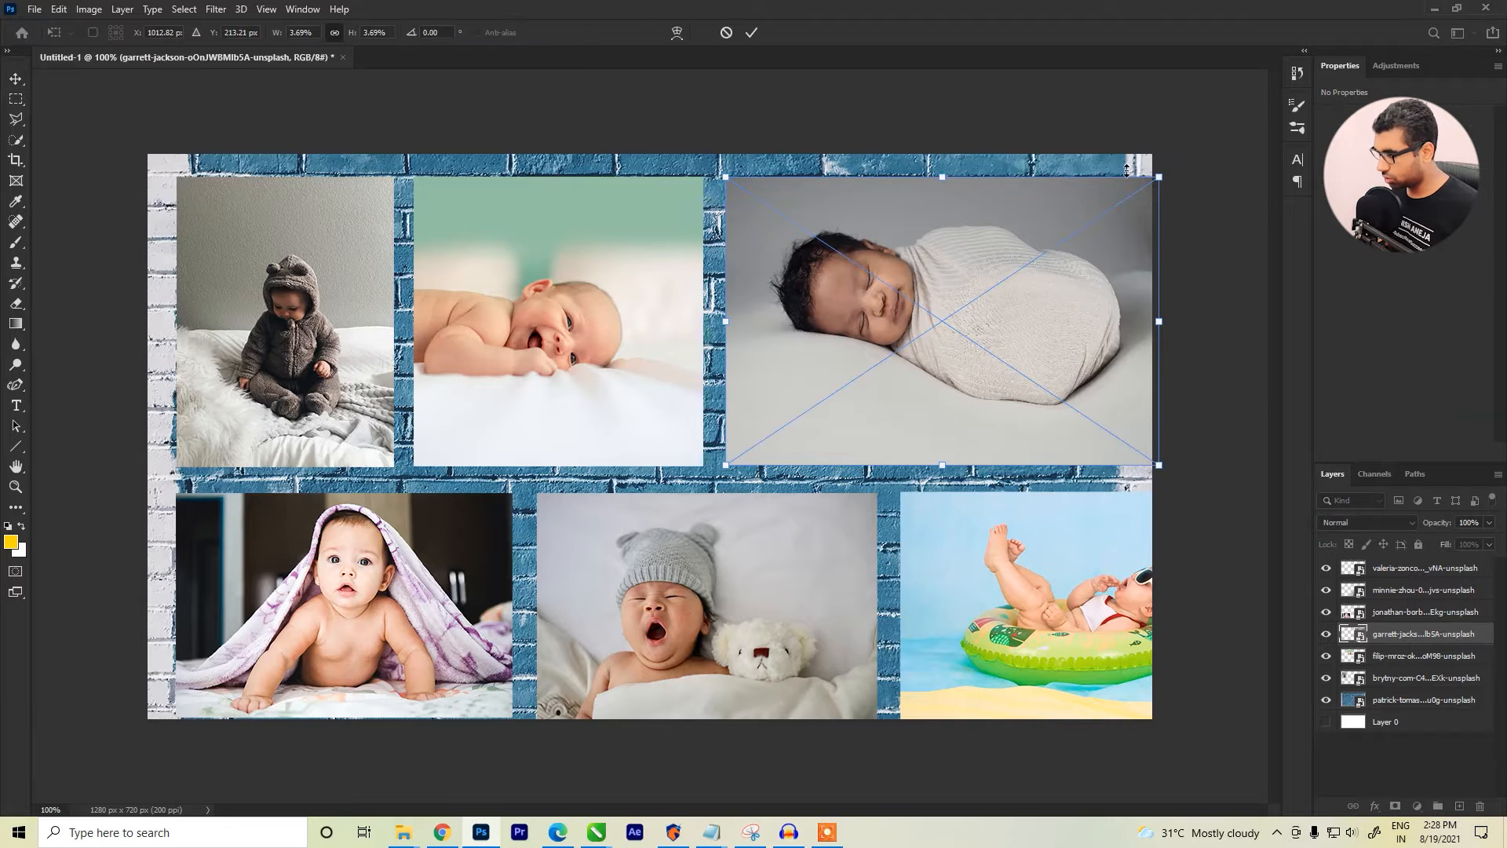
{"action": "mouse_move", "coordinate": [1163, 174]}
{"action": "left_mouse_down"}
{"action": "mouse_move", "coordinate": [977, 298]}
{"action": "mouse_move", "coordinate": [1158, 177]}
{"action": "left_mouse_up"}
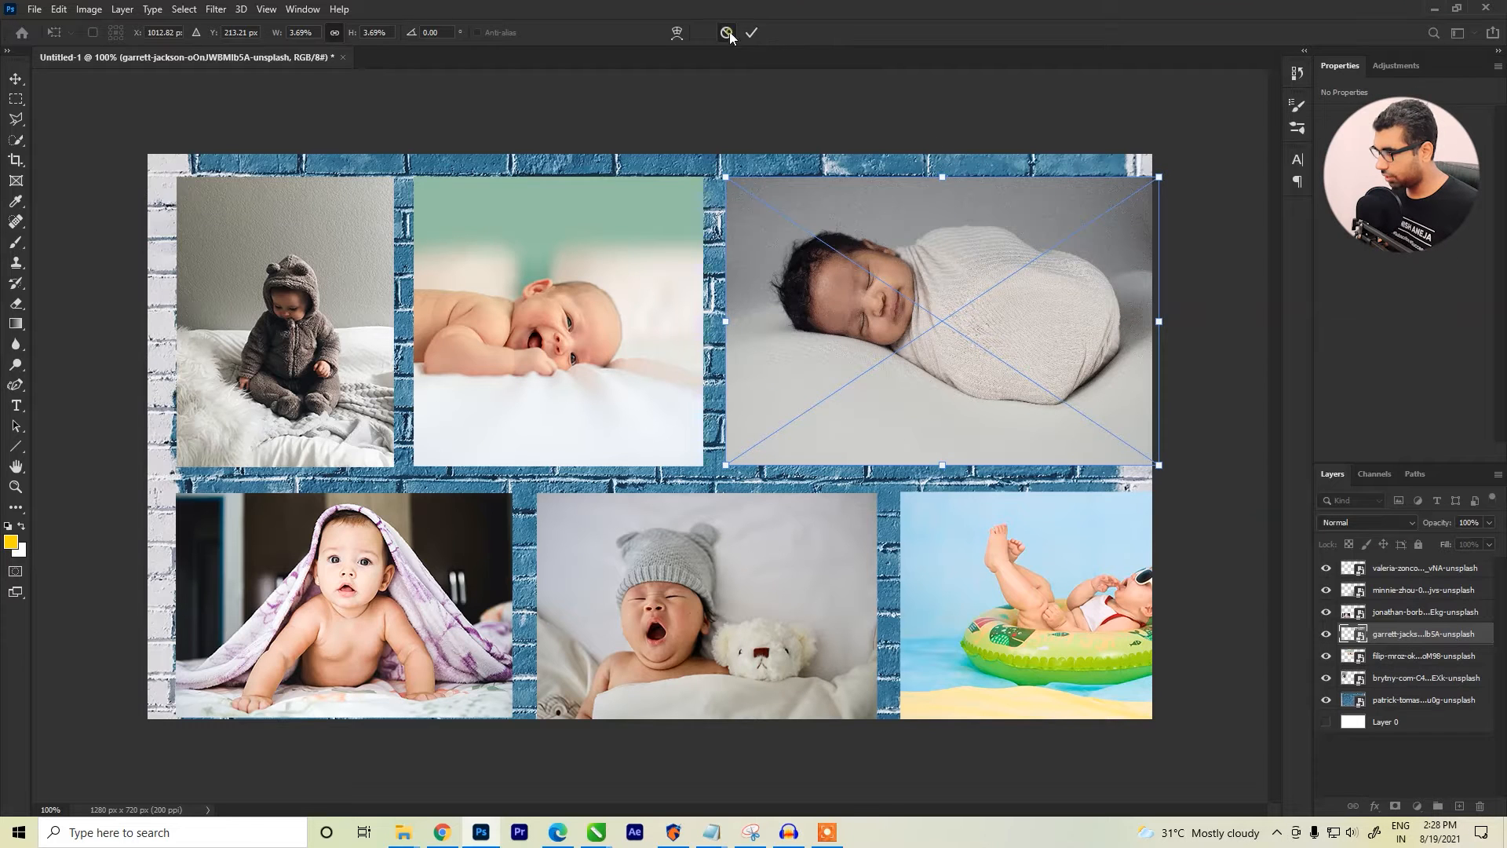
{"action": "left_click", "coordinate": [751, 32]}
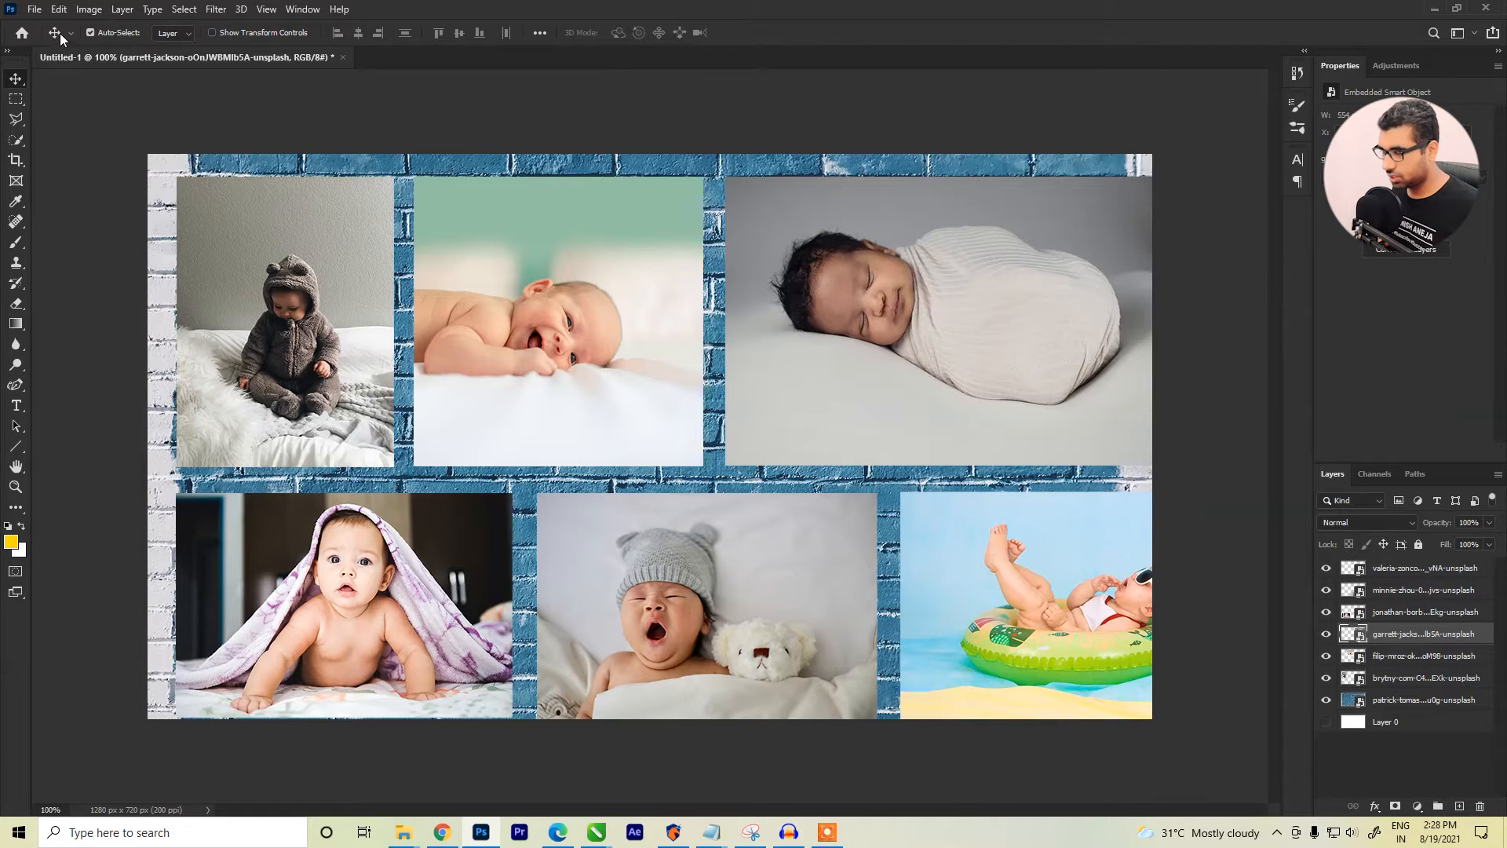
{"action": "left_click", "coordinate": [58, 10]}
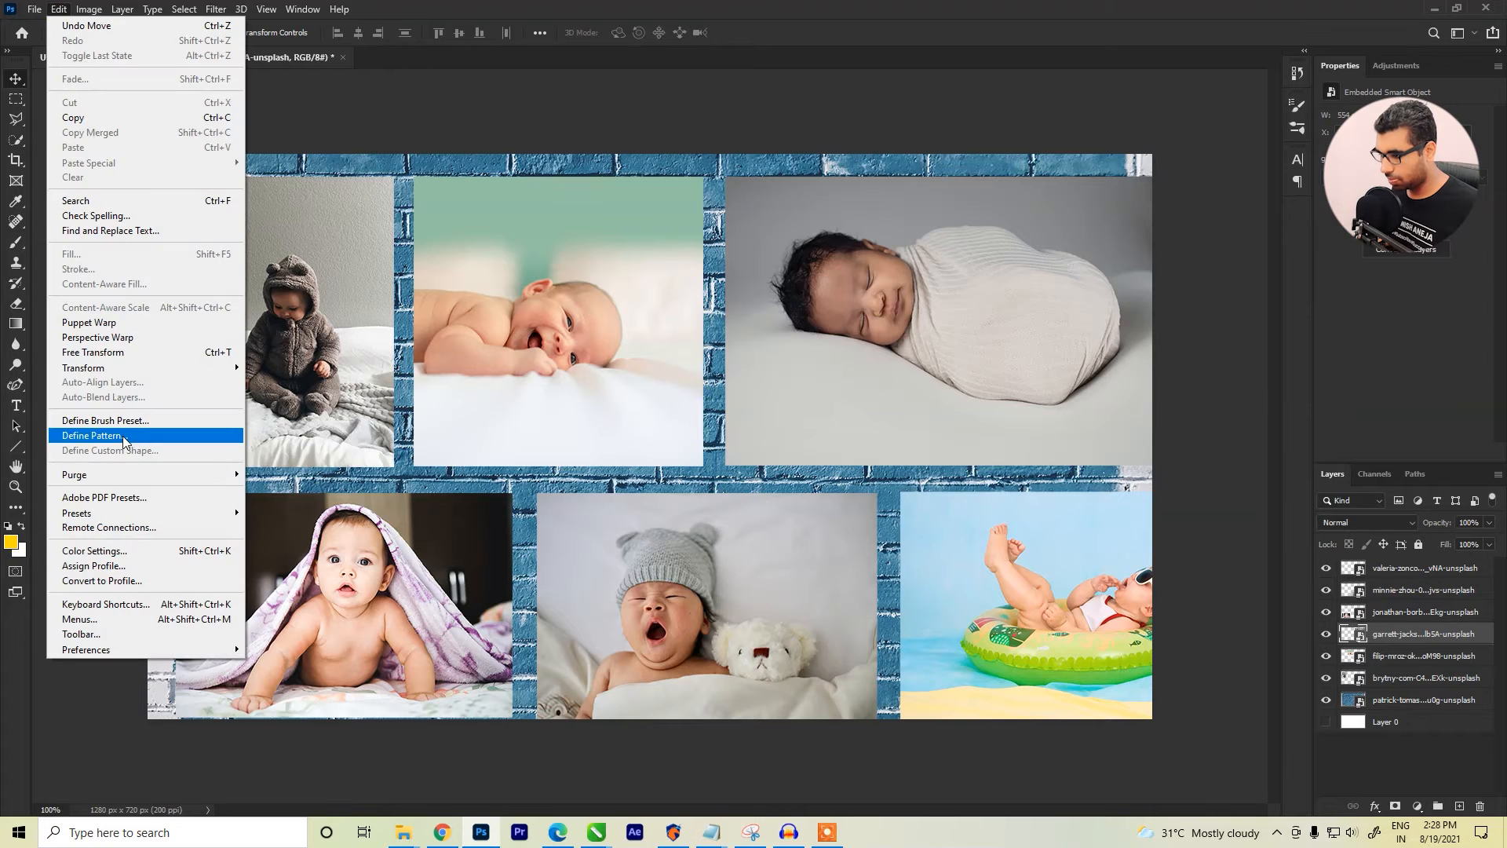
{"action": "mouse_move", "coordinate": [173, 369]}
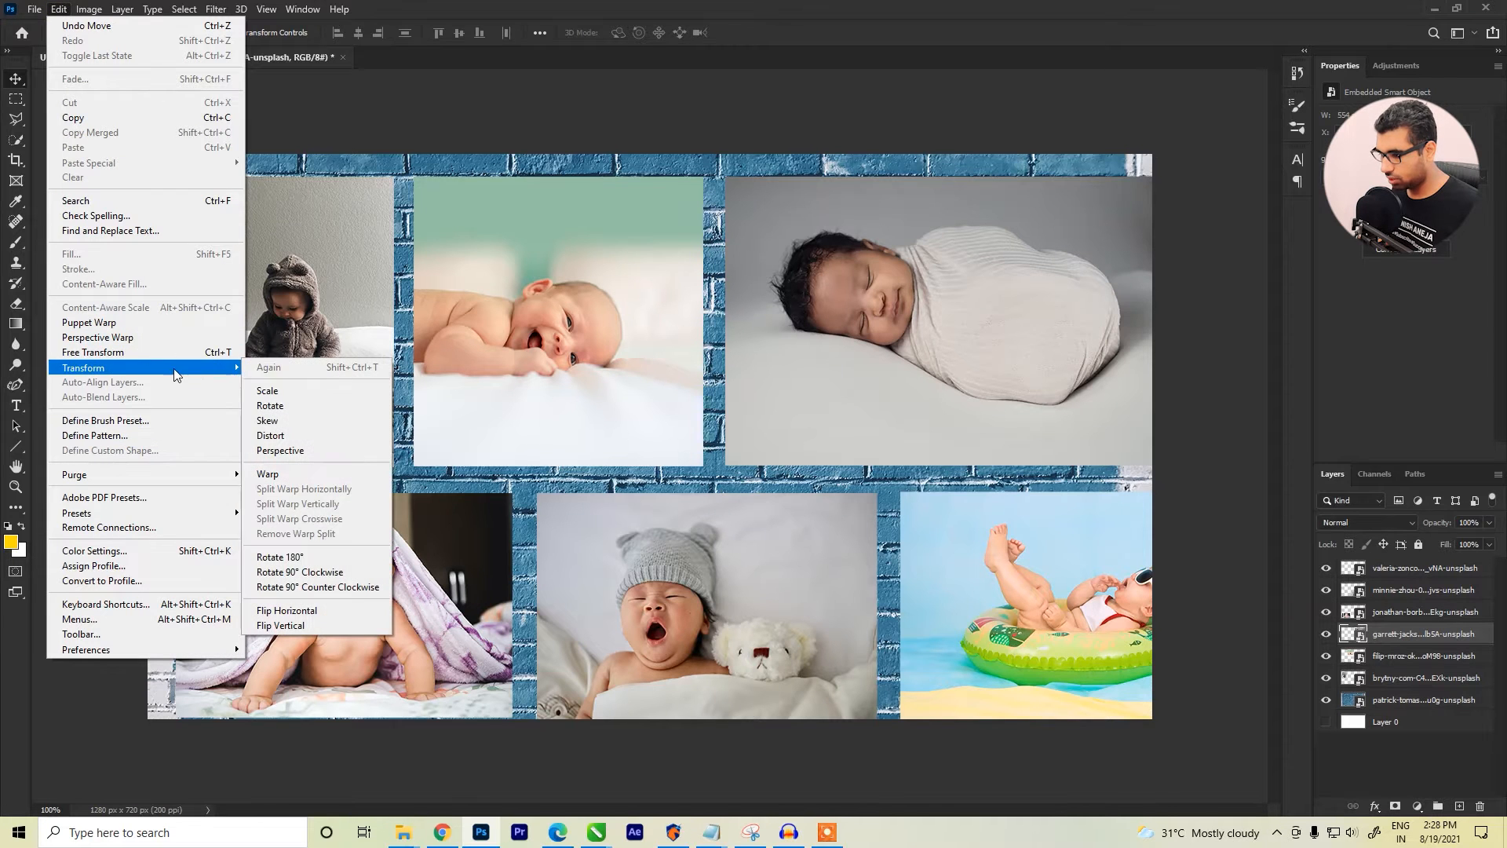
{"action": "left_click", "coordinate": [286, 390]}
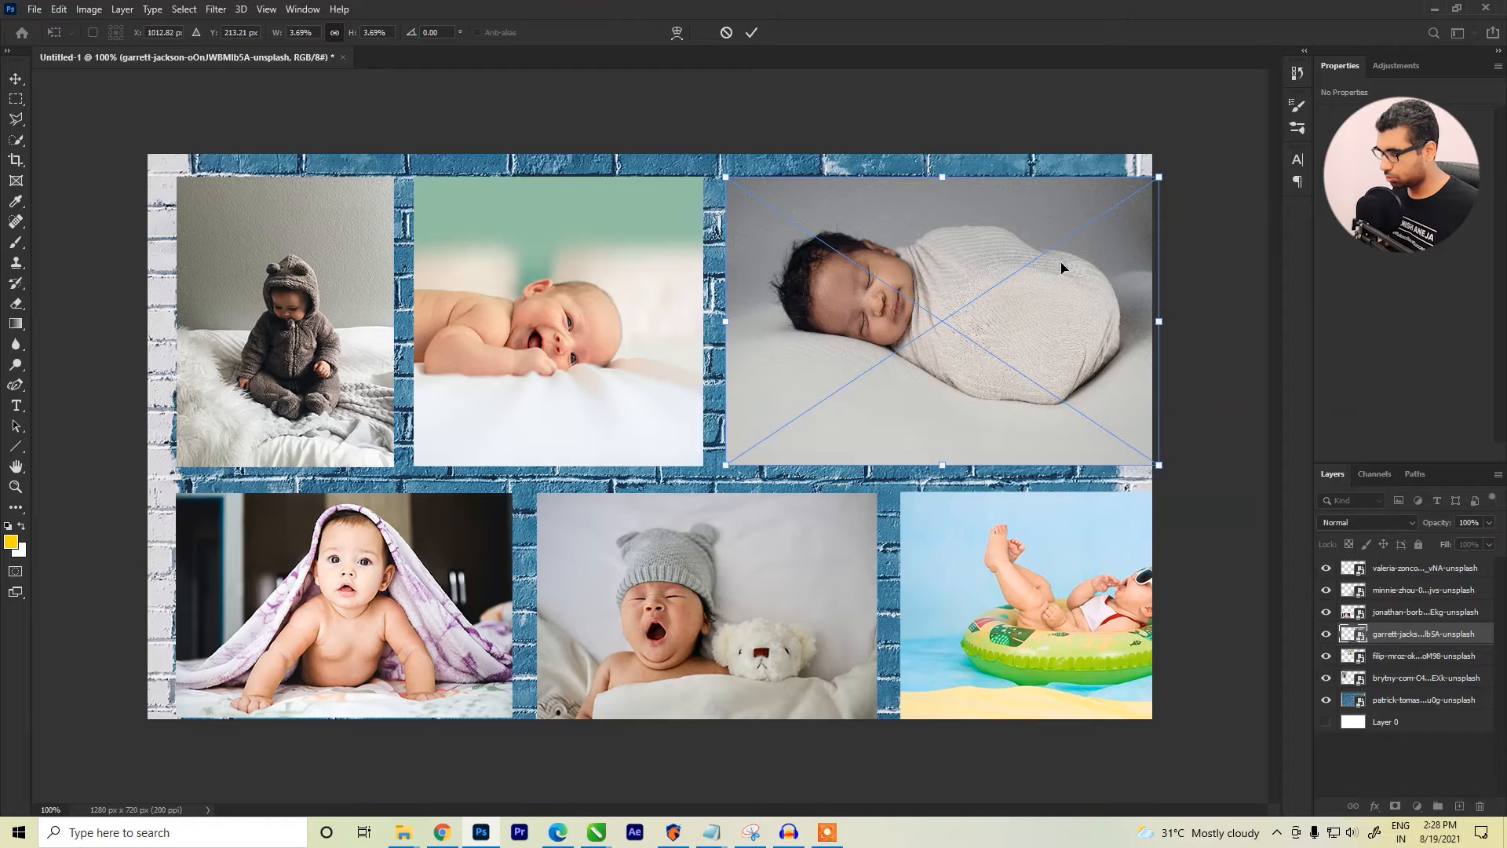
{"action": "left_click", "coordinate": [724, 32]}
Step: Try scaling the photo of the baby in the bear suit down to about 3.28%, and discard the change
{"action": "left_click", "coordinate": [223, 270]}
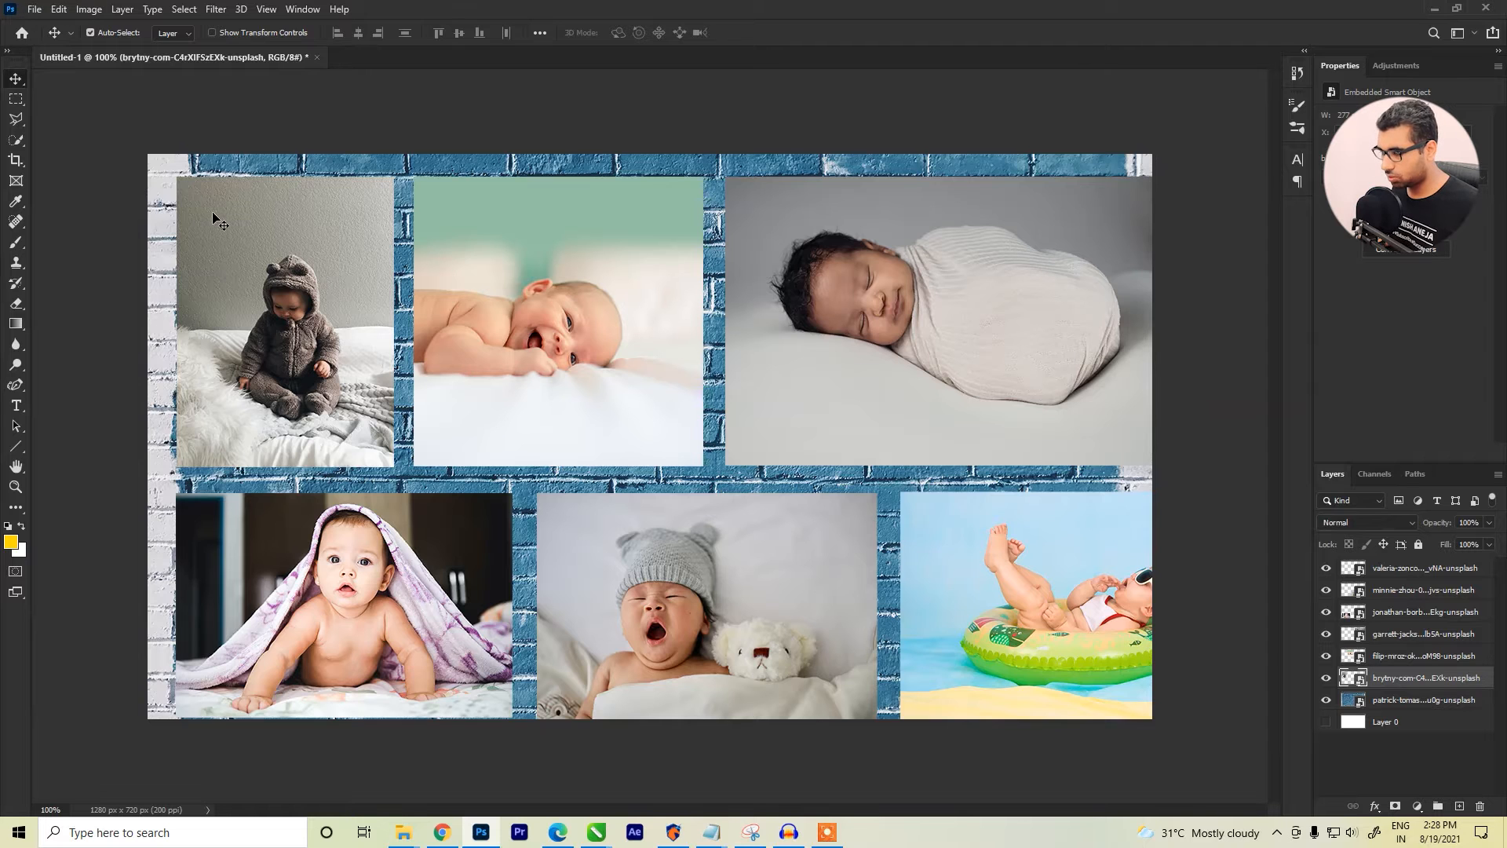
{"action": "left_click", "coordinate": [58, 10]}
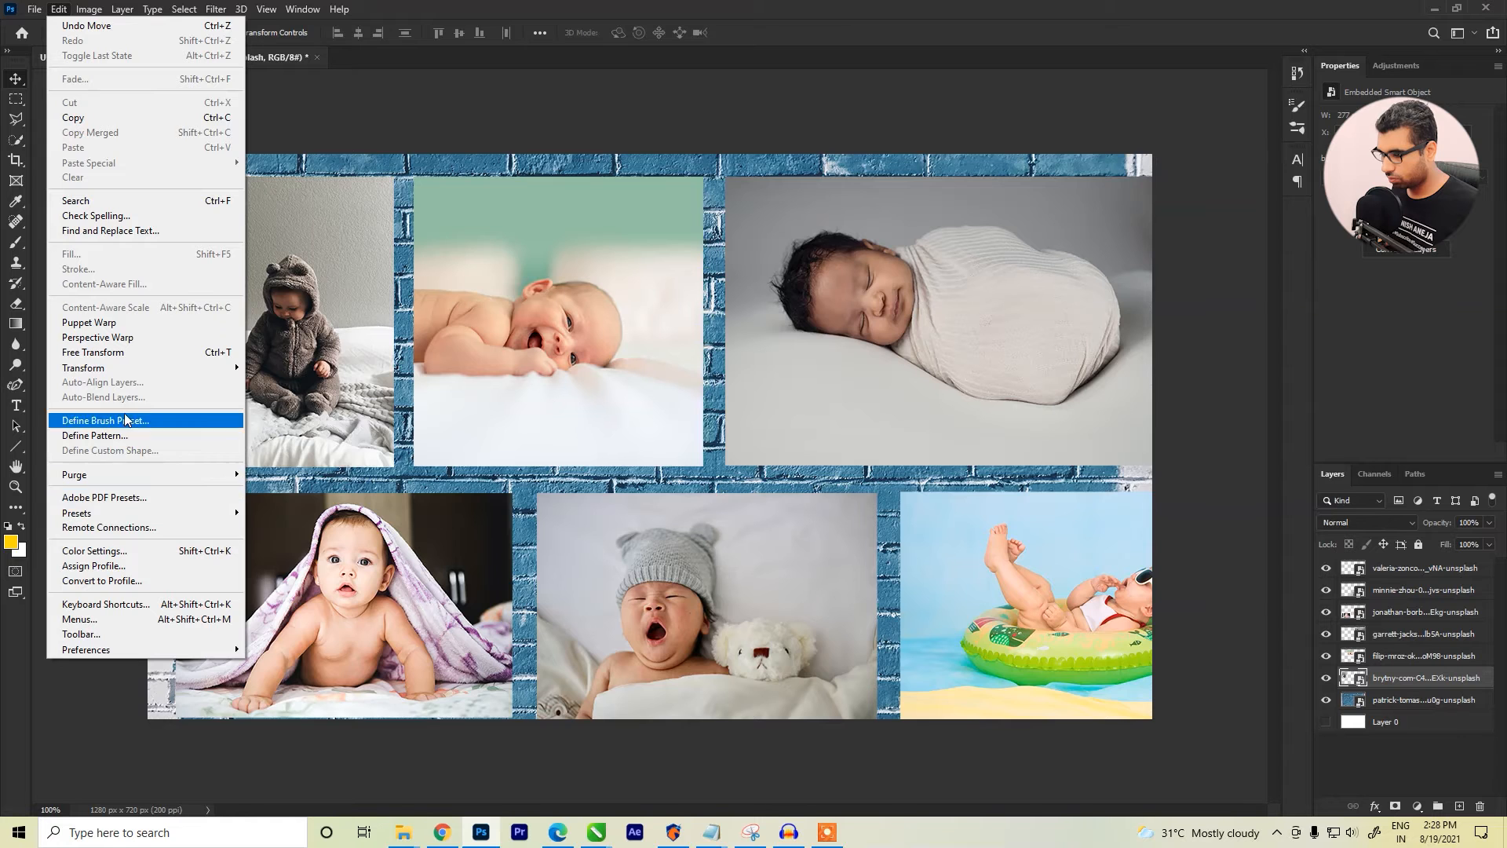
{"action": "mouse_move", "coordinate": [157, 369]}
{"action": "left_click", "coordinate": [288, 390]}
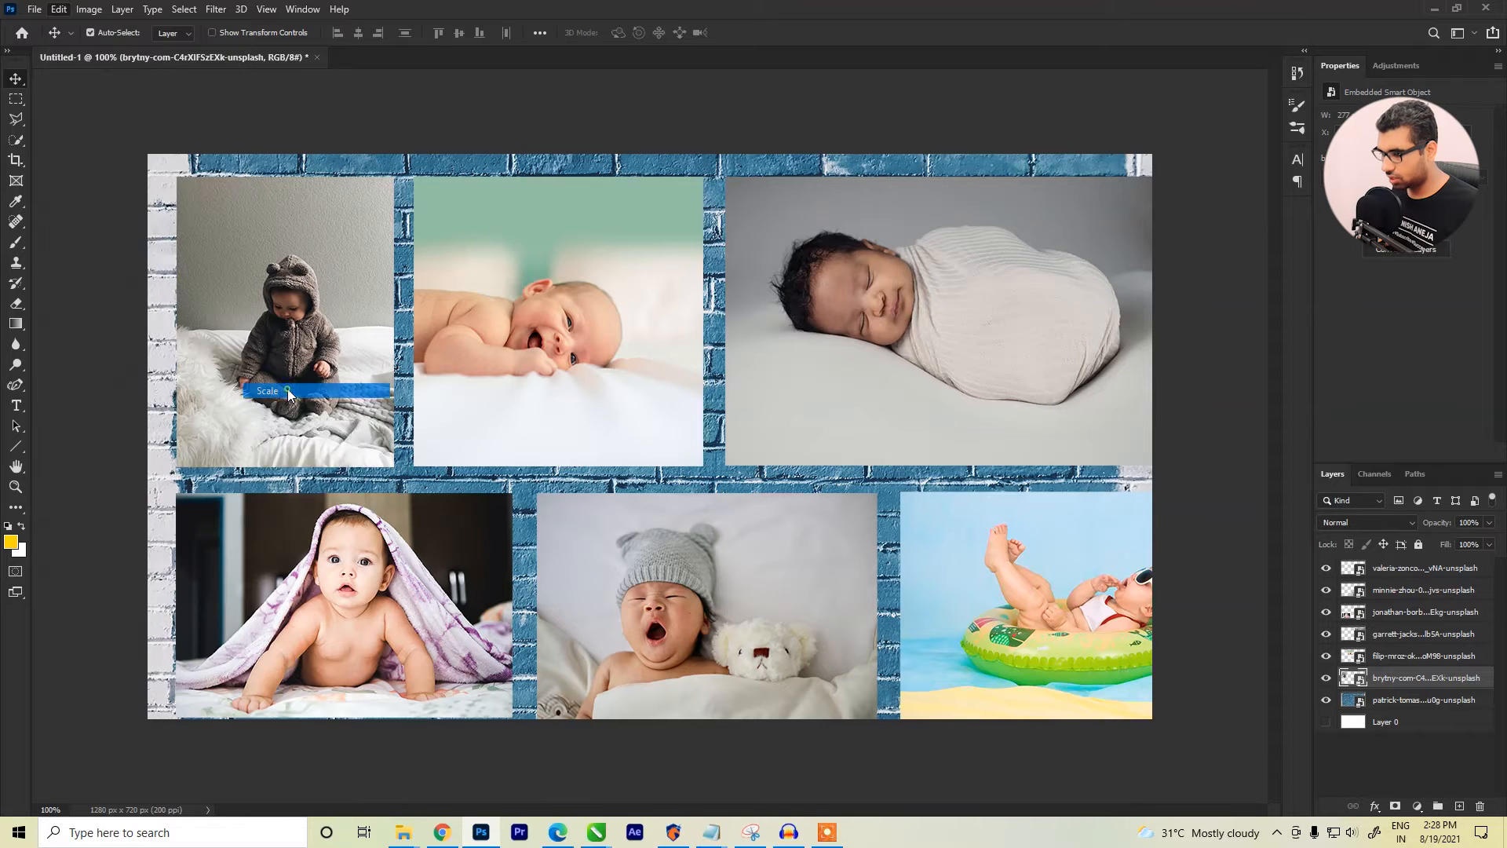
{"action": "left_click_drag", "start_coordinate": [390, 175], "coordinate": [342, 228]}
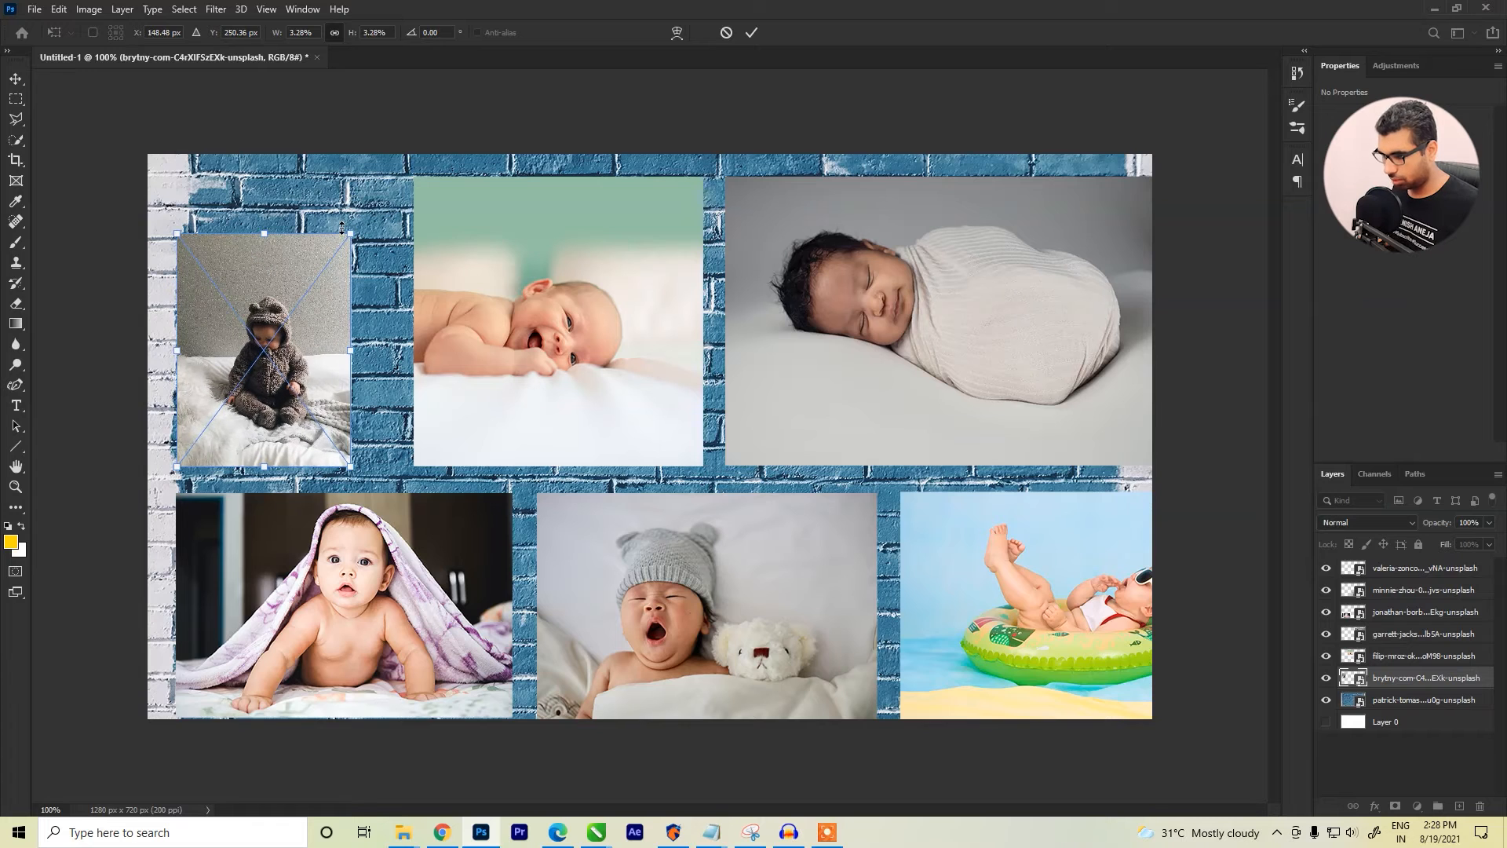
{"action": "left_click", "coordinate": [726, 33]}
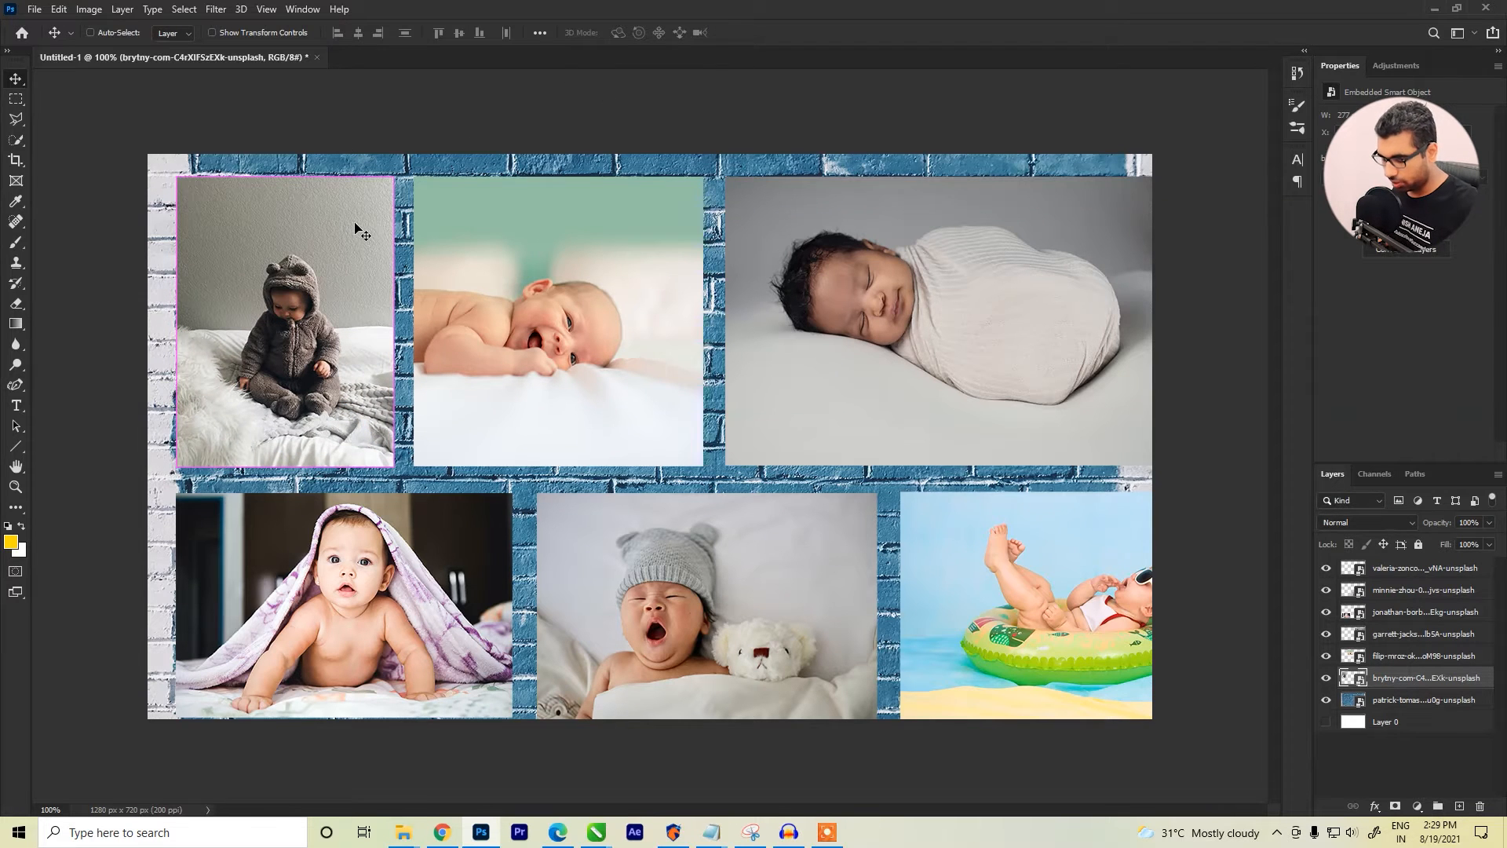
{"action": "key", "text": "ctrl+t"}
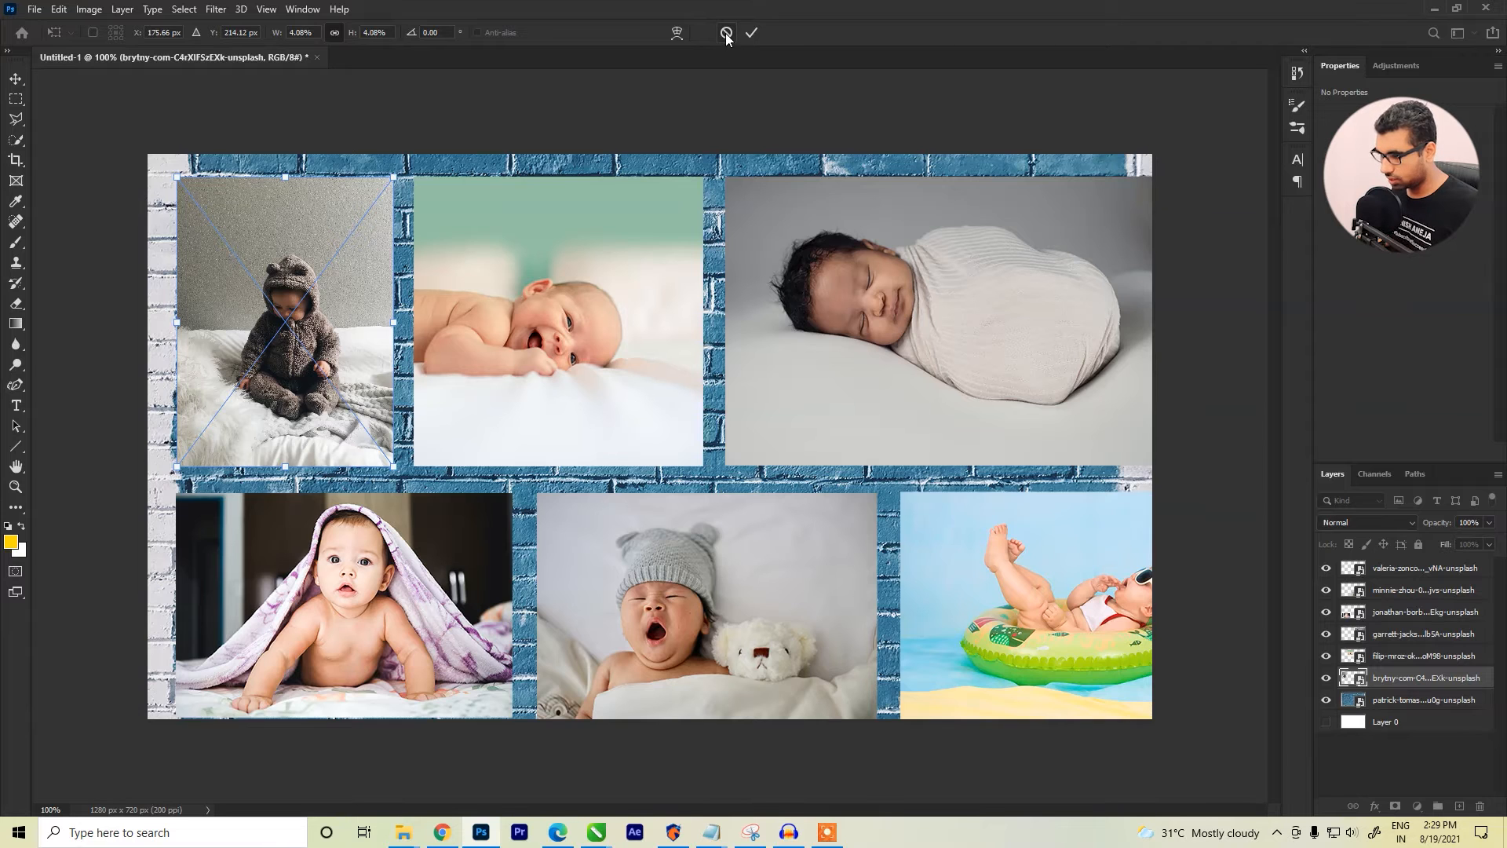
{"action": "key", "text": "Return"}
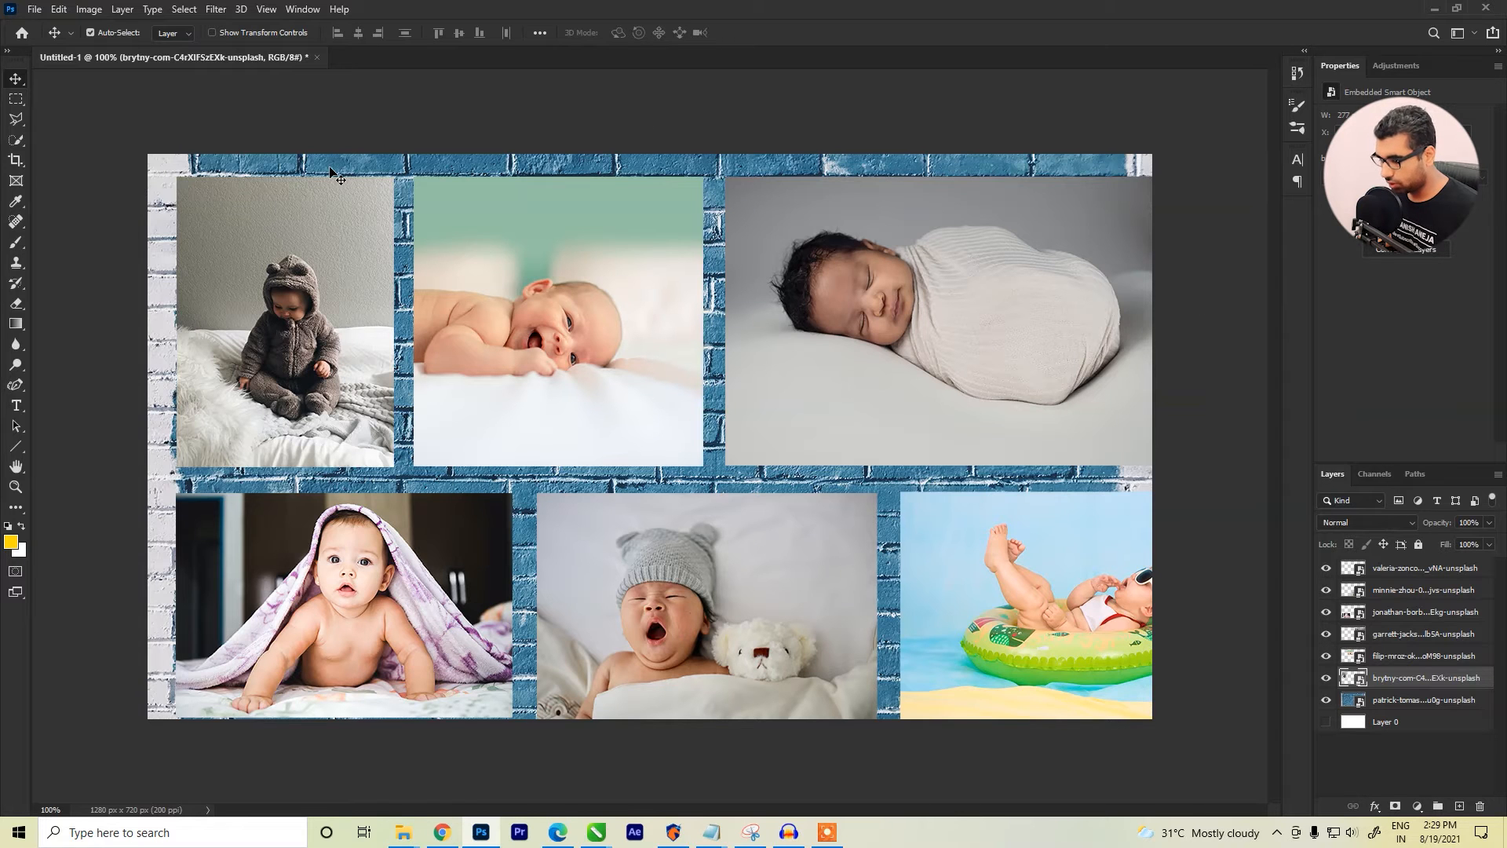
Step: Open the blue brick wall image from the Images folder as its own document and unlock its Background layer
{"action": "mouse_move", "coordinate": [404, 830]}
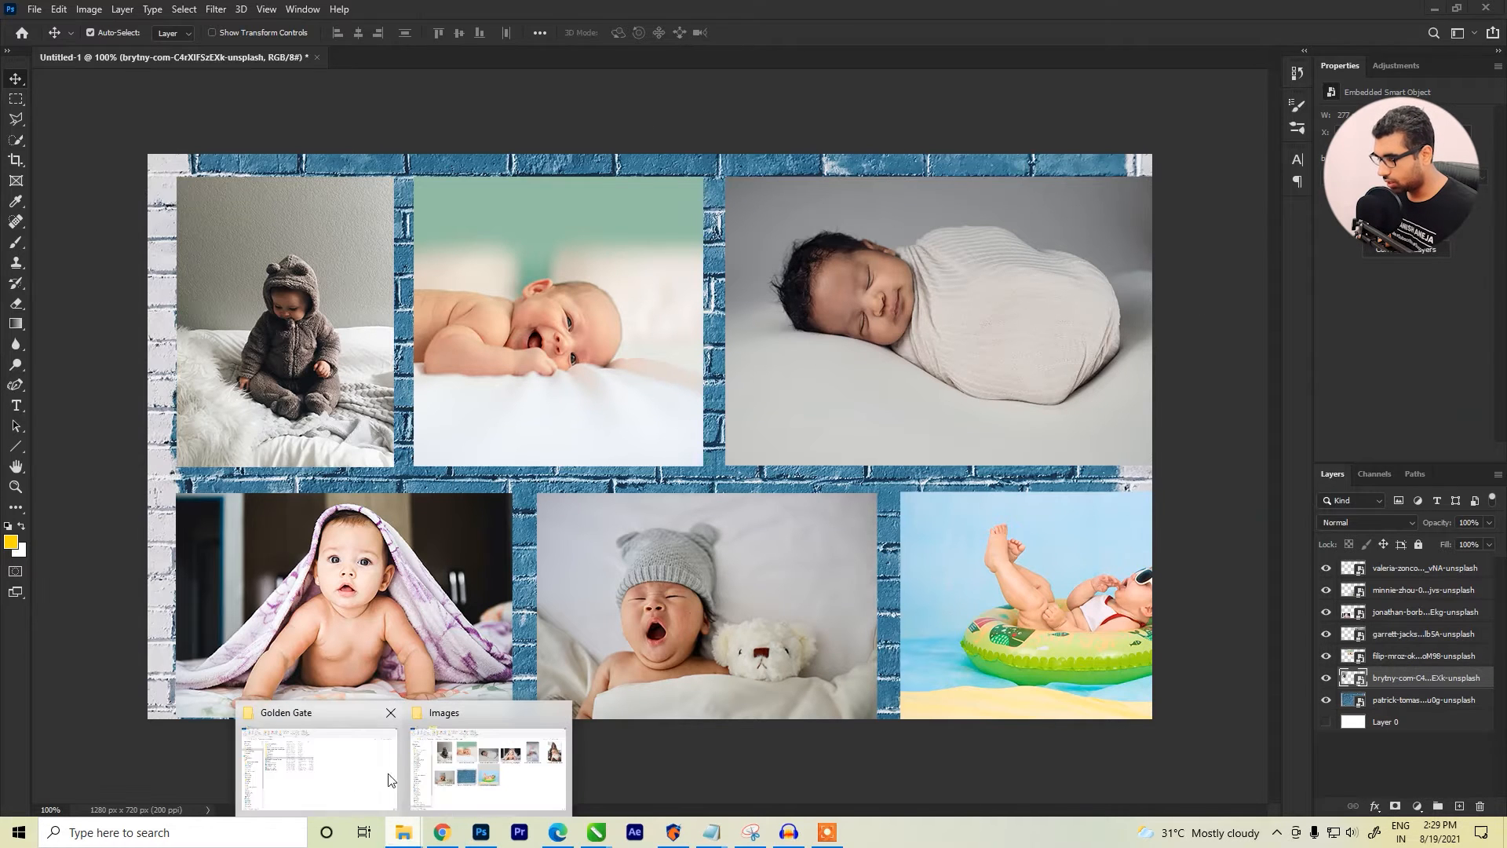
{"action": "left_click", "coordinate": [451, 766]}
{"action": "left_click", "coordinate": [551, 523]}
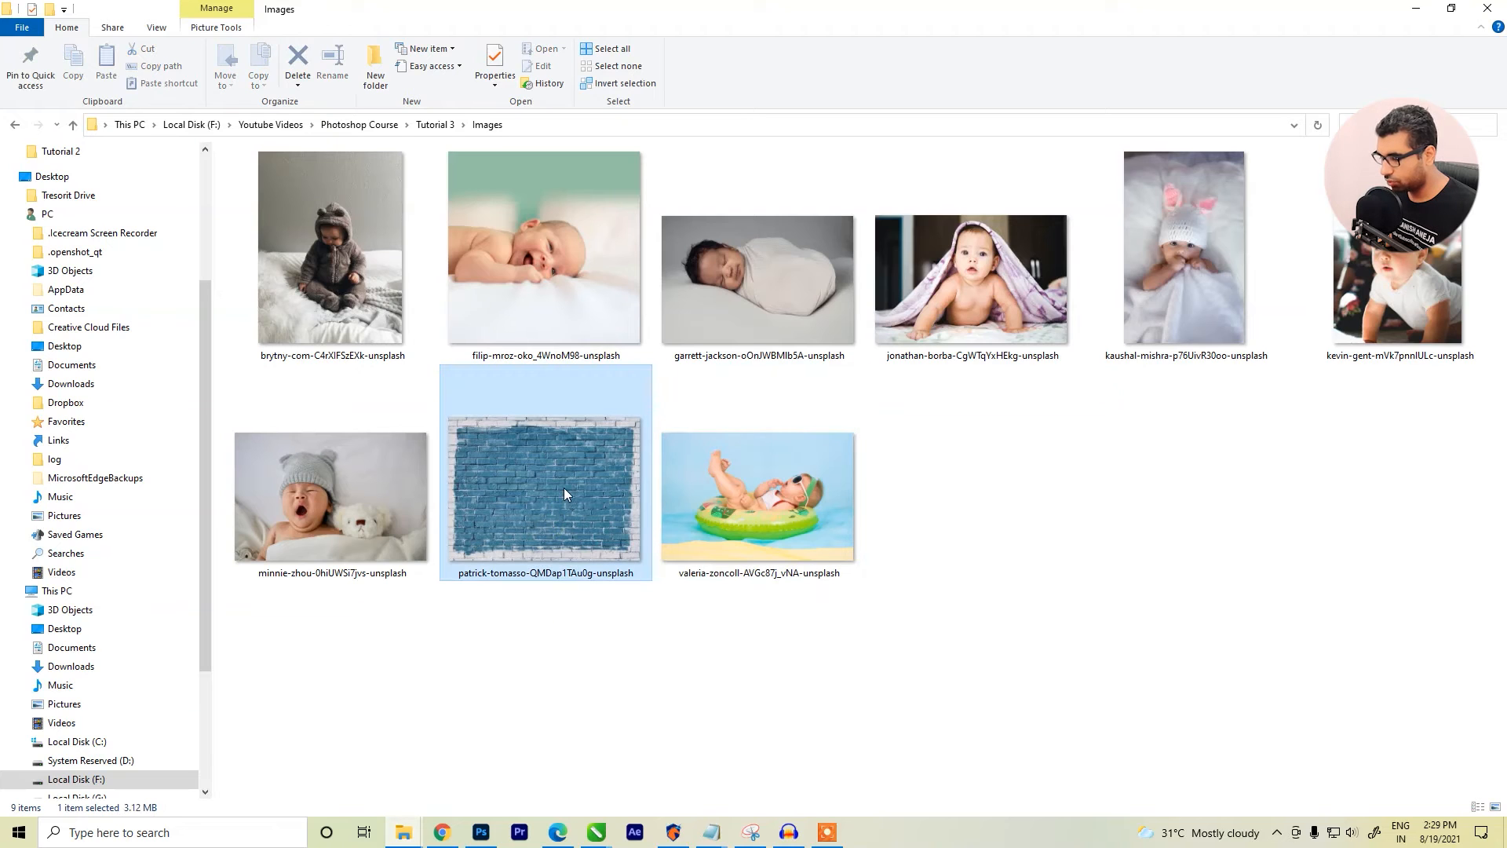
{"action": "left_click", "coordinate": [564, 490]}
{"action": "left_click_drag", "start_coordinate": [571, 469], "coordinate": [490, 58]}
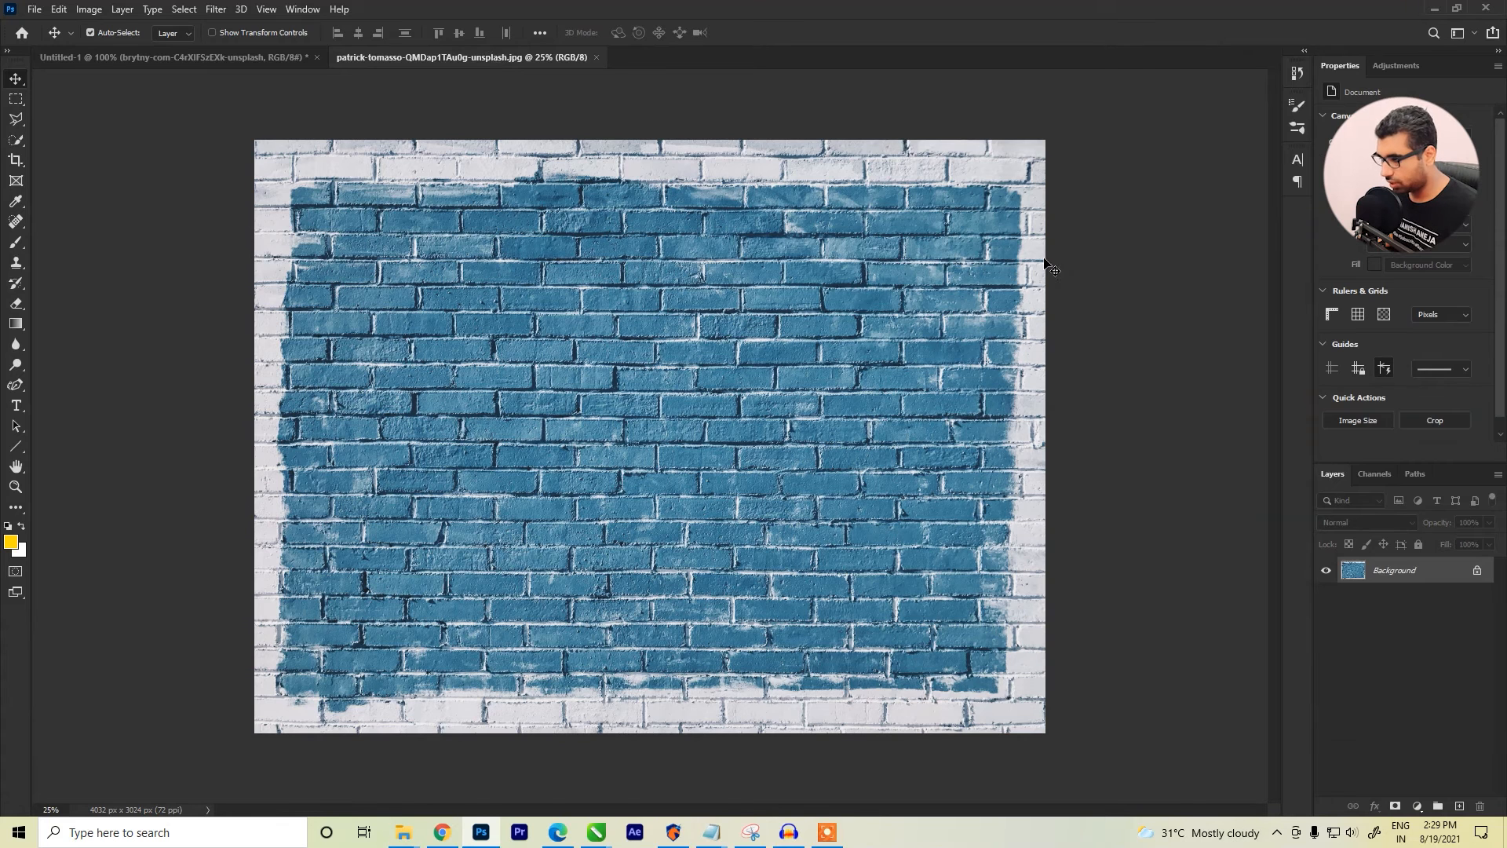
{"action": "left_click", "coordinate": [1477, 572]}
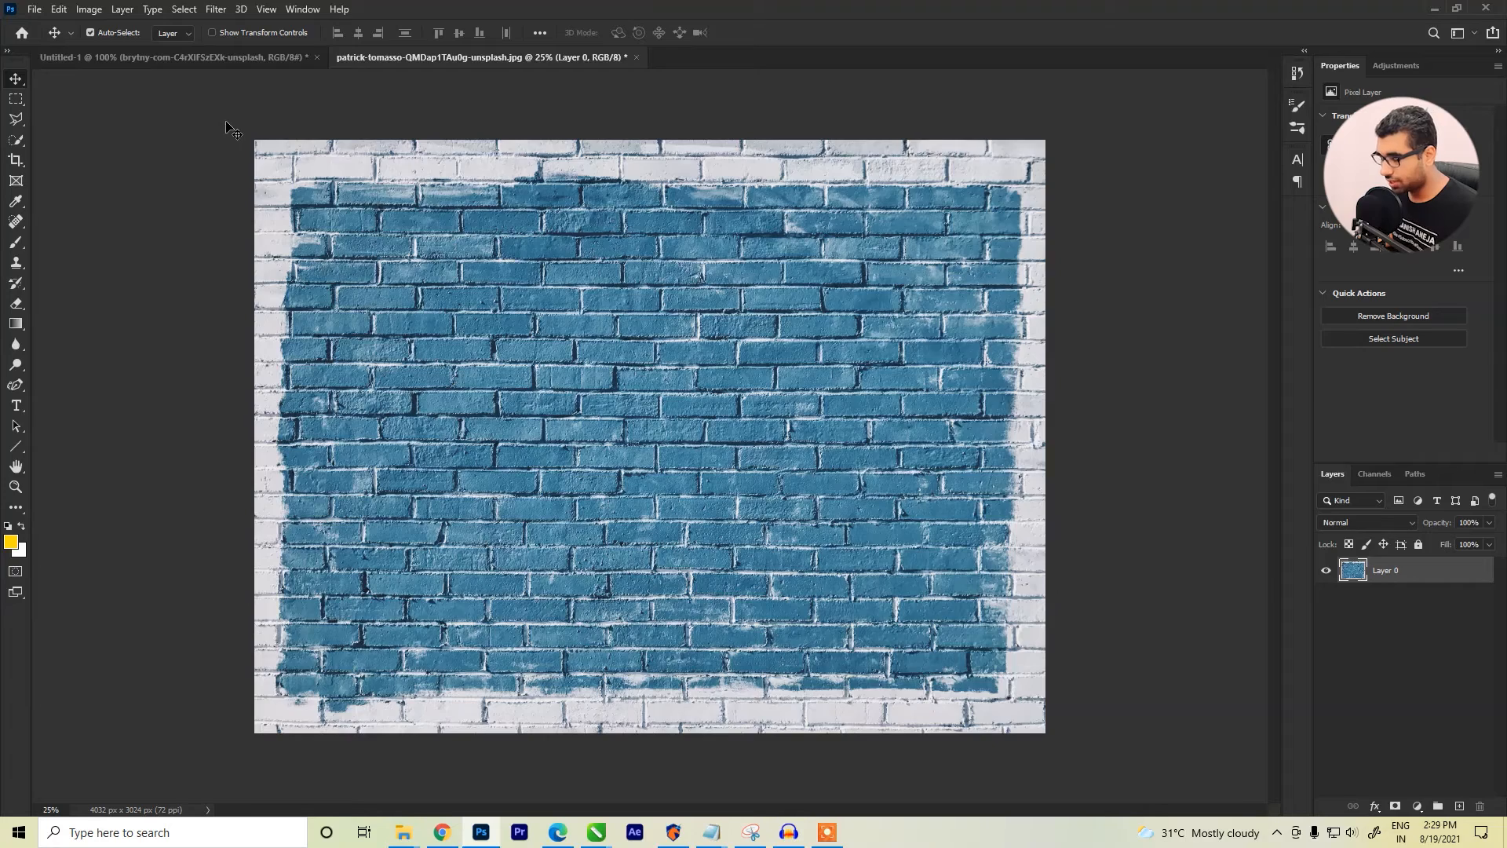
Step: Try moving the unlocked brick wall layer sideways within its canvas, and undo the move
{"action": "left_click_drag", "start_coordinate": [445, 228], "coordinate": [591, 228]}
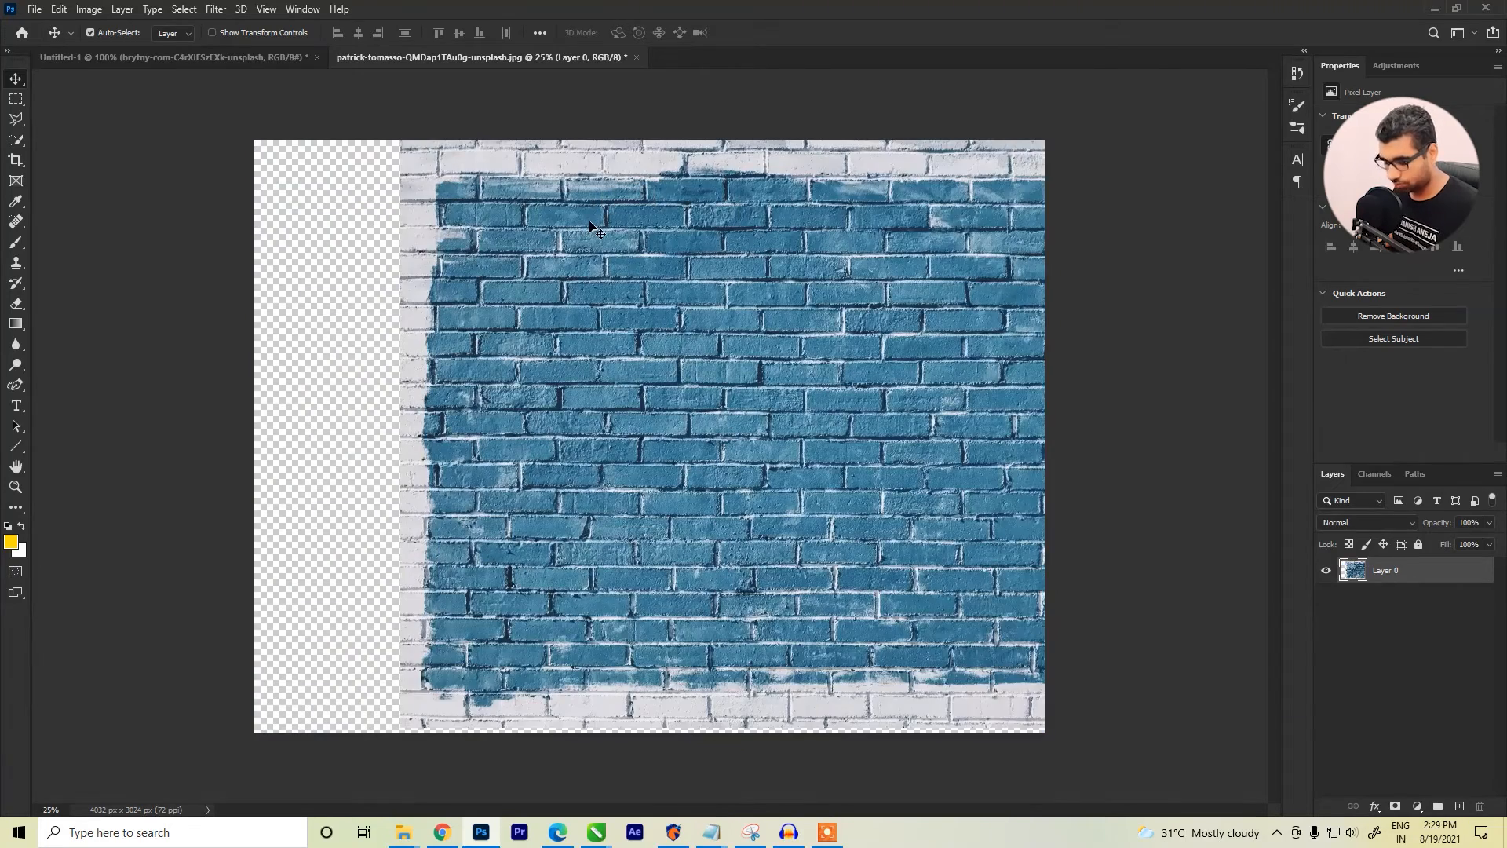
{"action": "key", "text": "ctrl+z"}
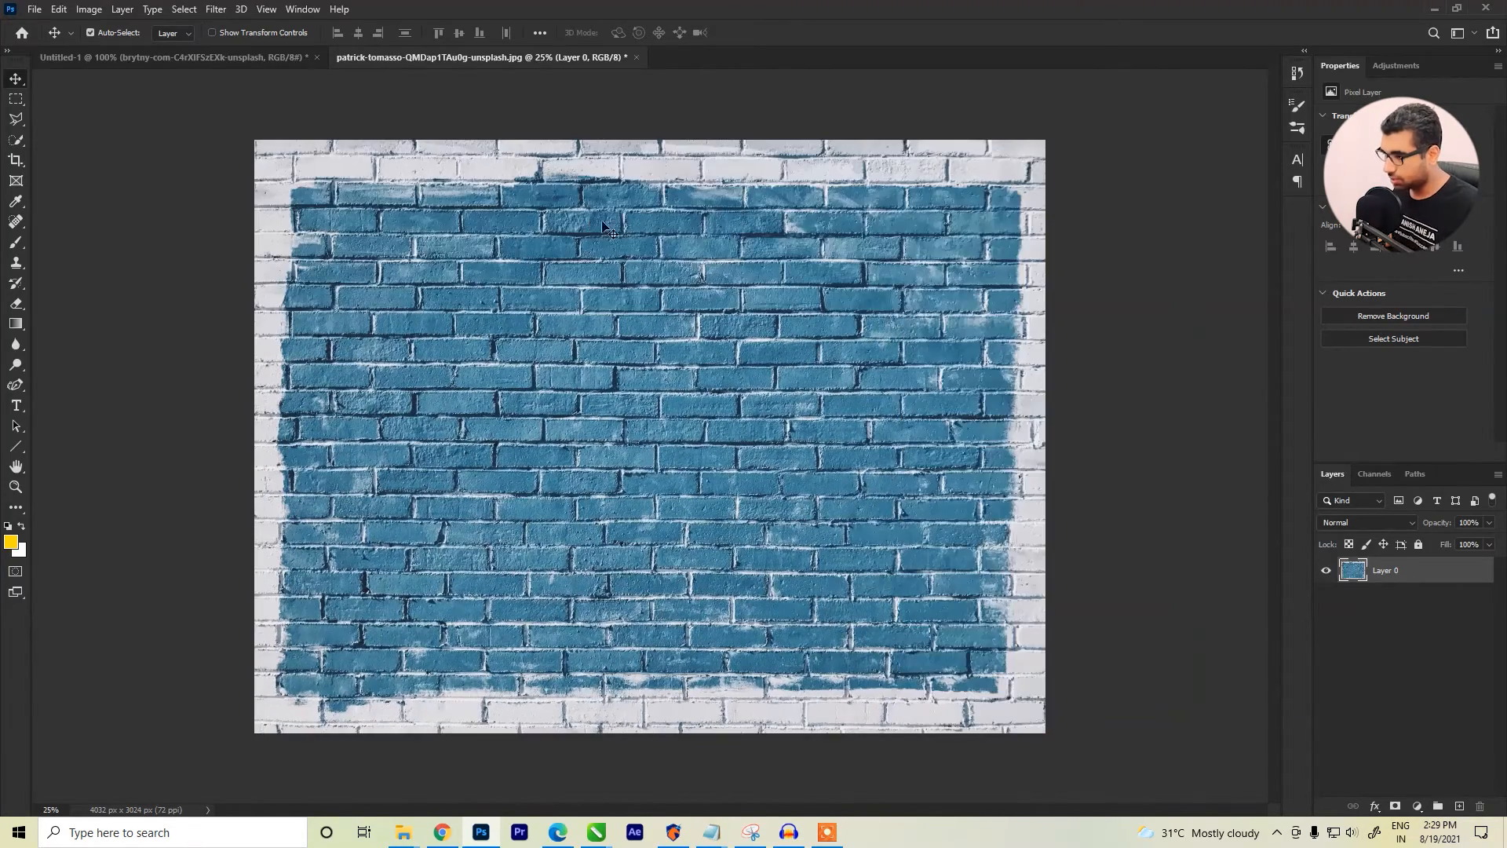
{"action": "left_click", "coordinate": [1138, 228], "text": "ctrl"}
{"action": "left_click", "coordinate": [1404, 579]}
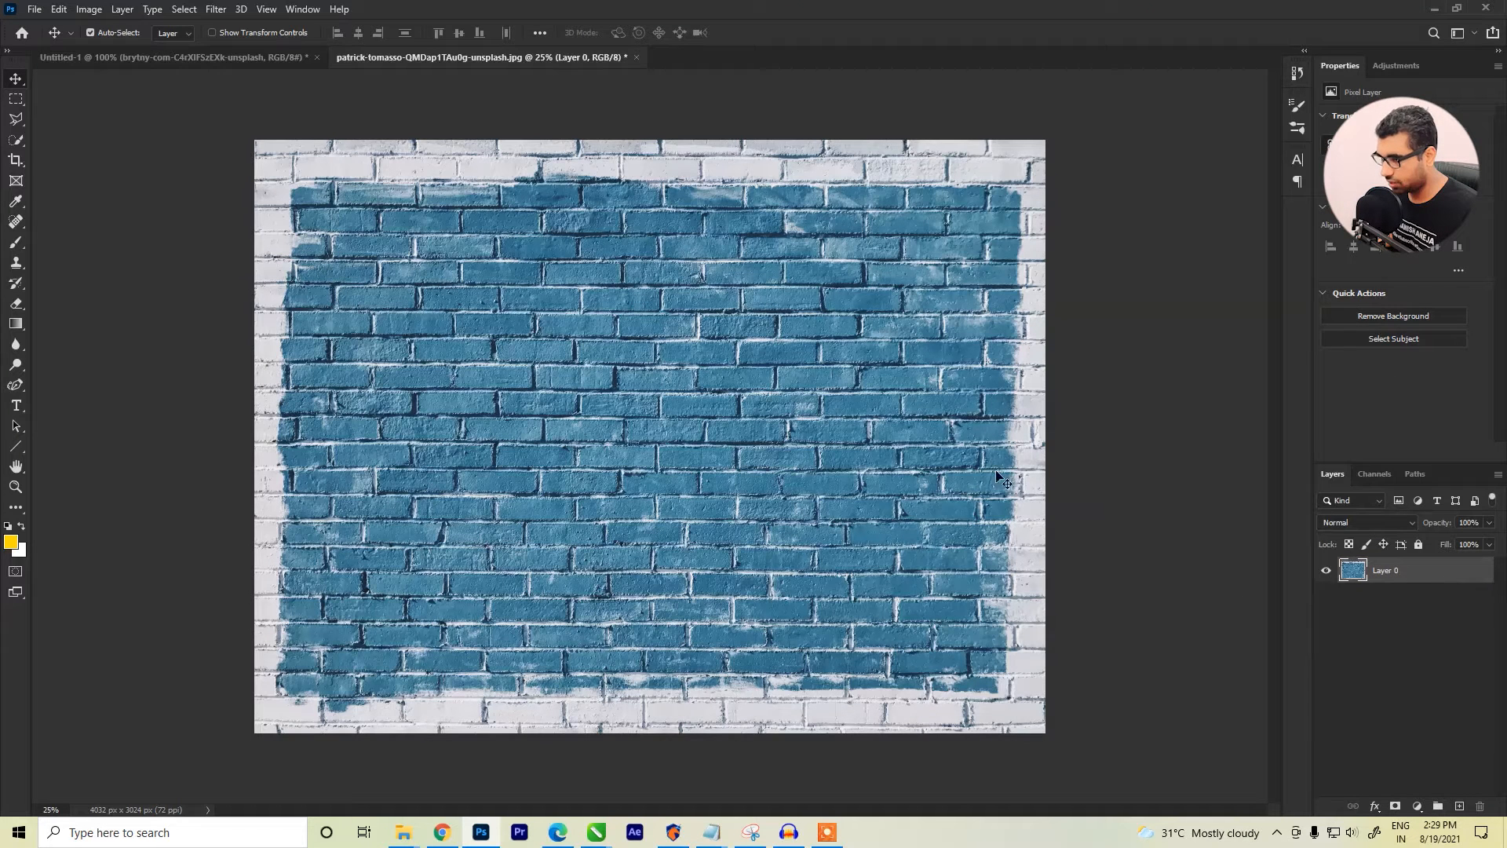
Step: Check the brick wall image's width, height and resolution in inches in the Image Size dialog, and cancel it
{"action": "left_click", "coordinate": [90, 10]}
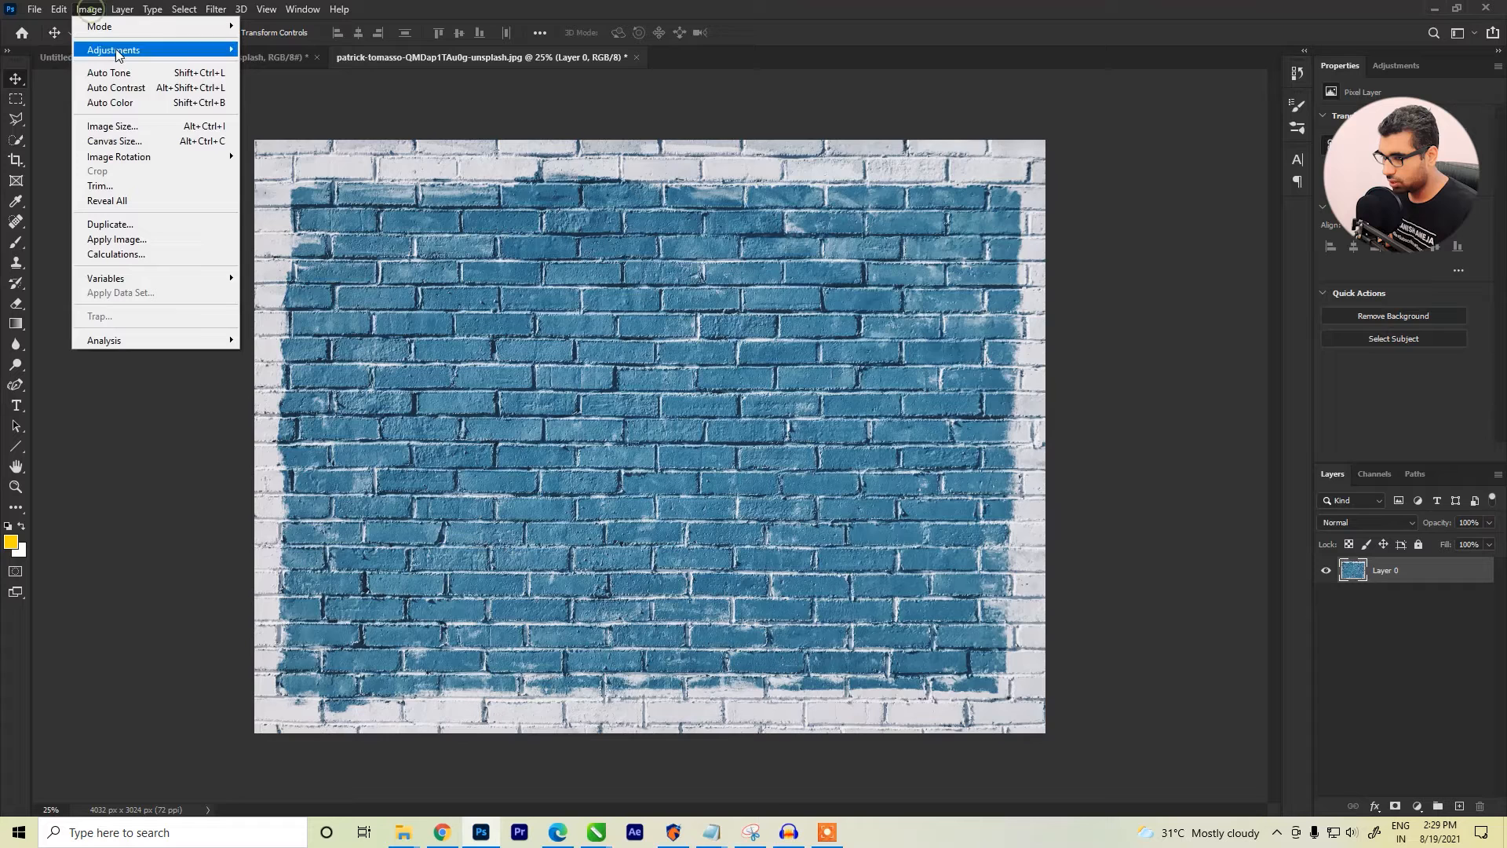
{"action": "left_click", "coordinate": [127, 125]}
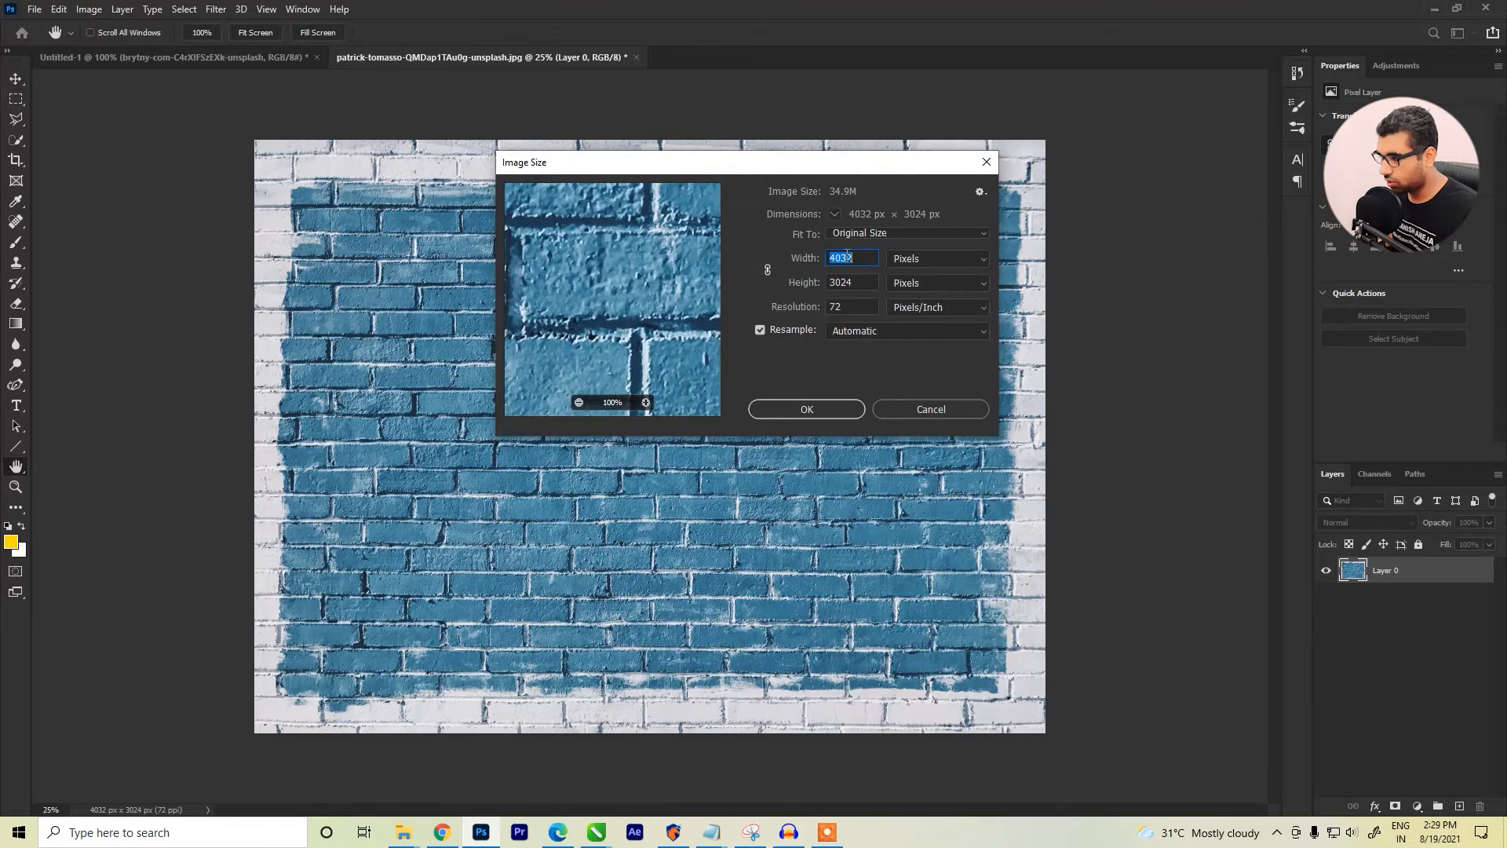
{"action": "left_click", "coordinate": [867, 261]}
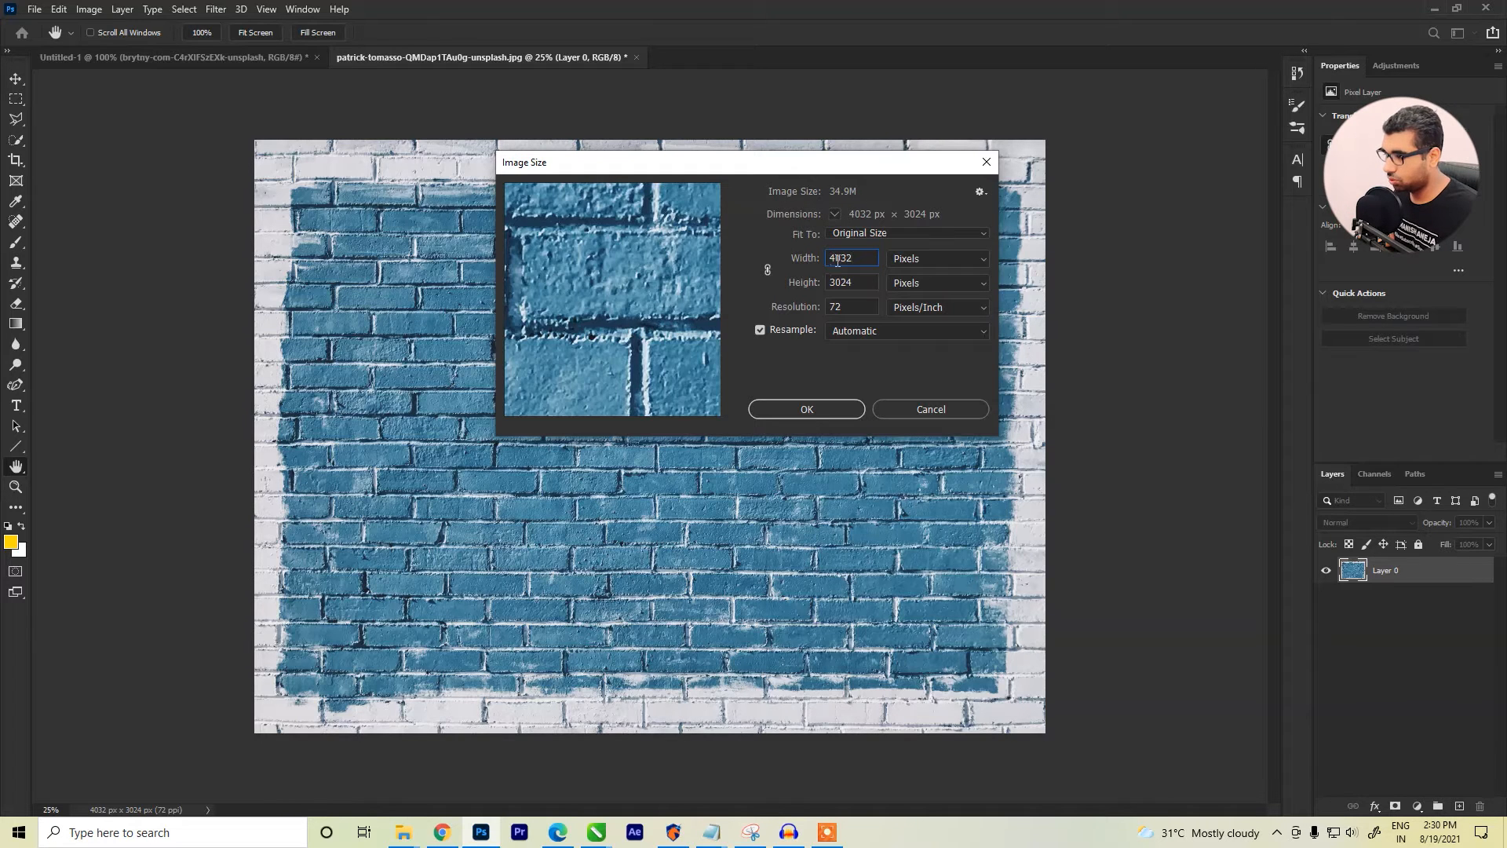
{"action": "left_click", "coordinate": [920, 266]}
{"action": "left_click", "coordinate": [917, 300]}
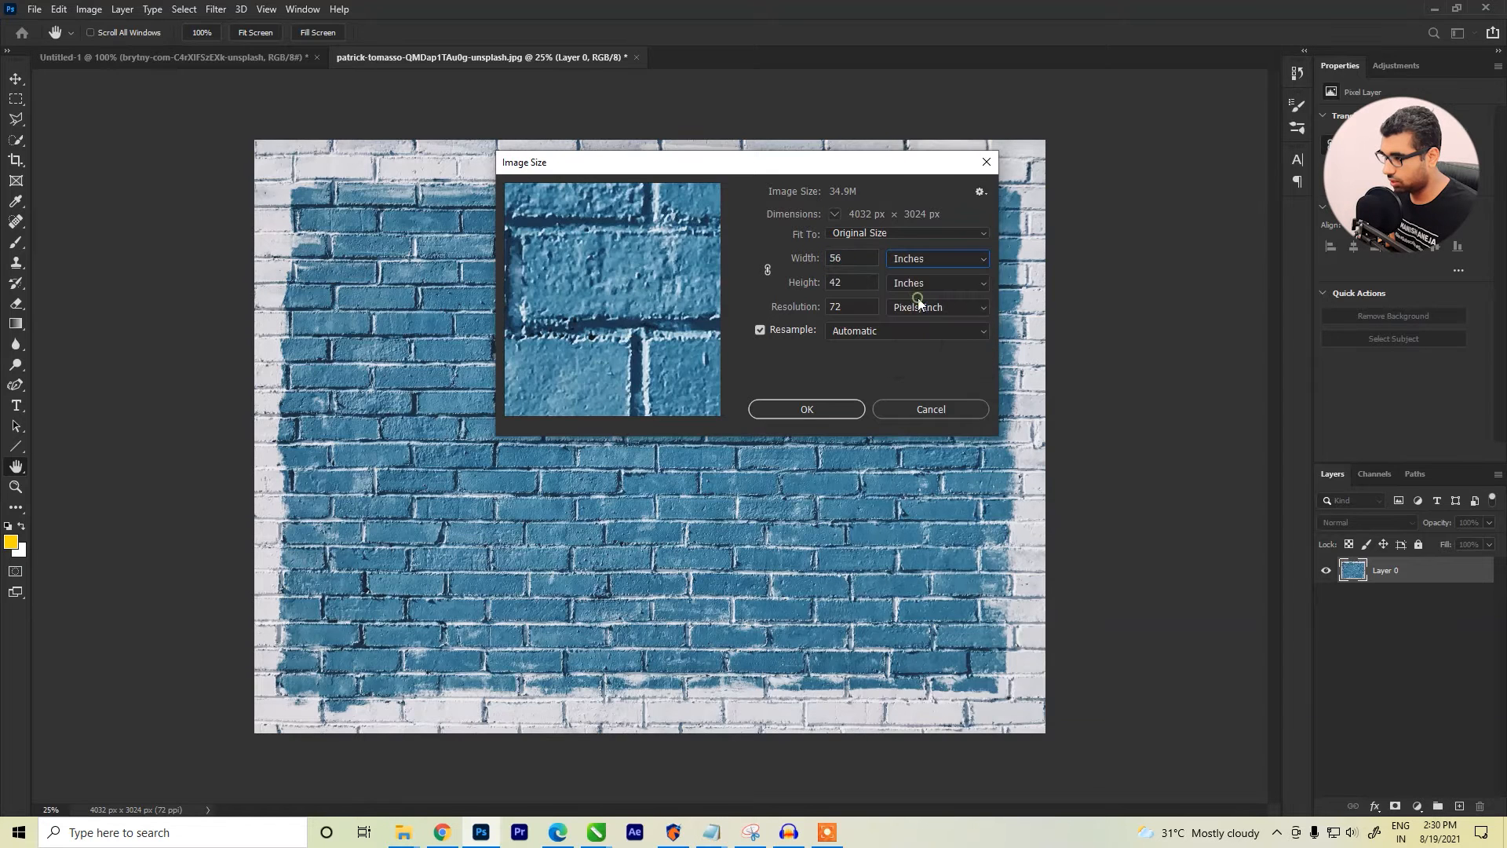
{"action": "double_click", "coordinate": [861, 261]}
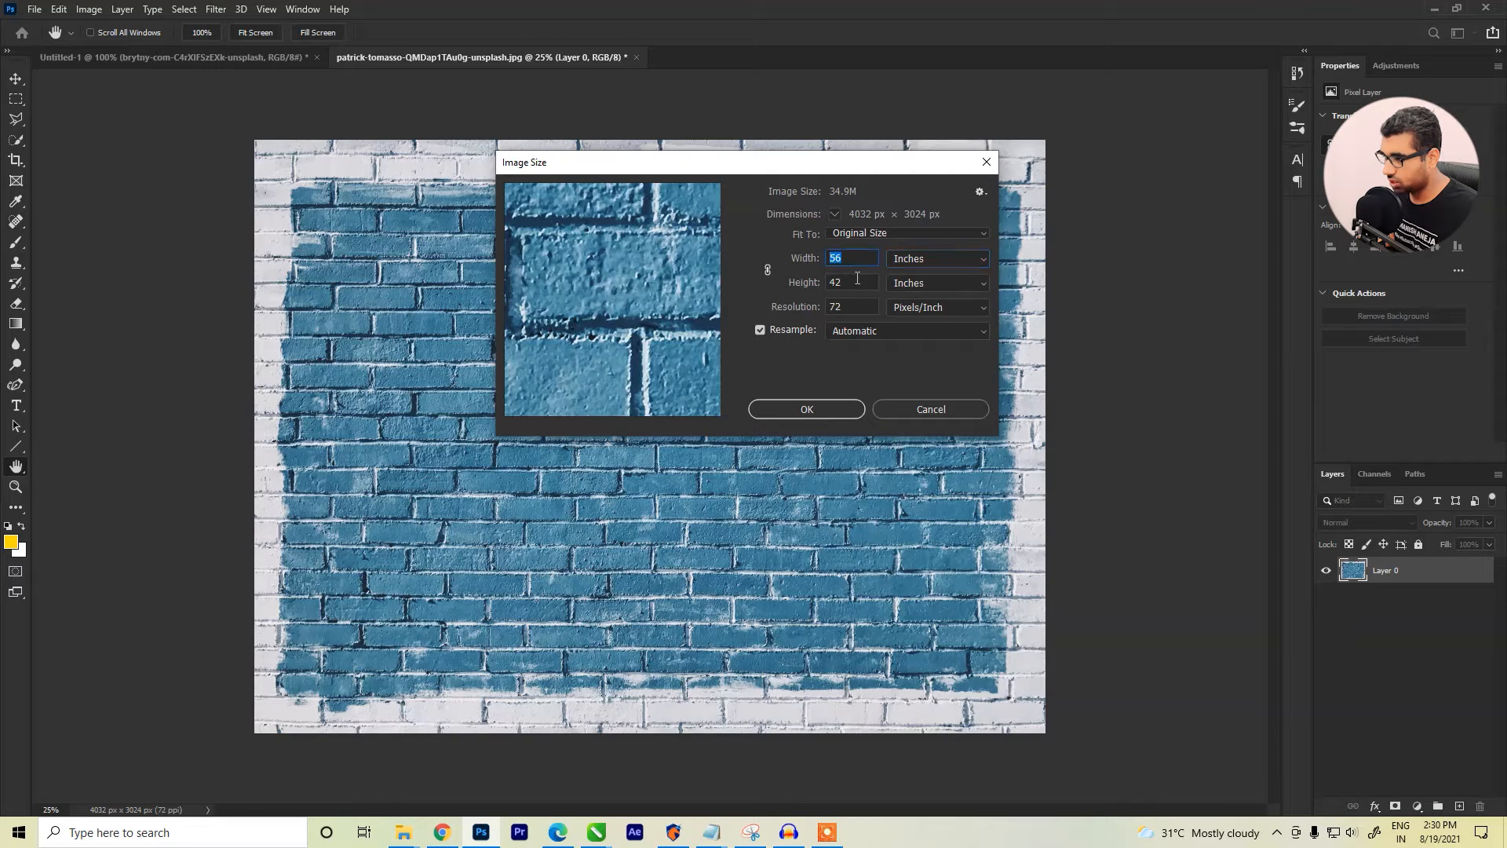
{"action": "key", "text": "Tab"}
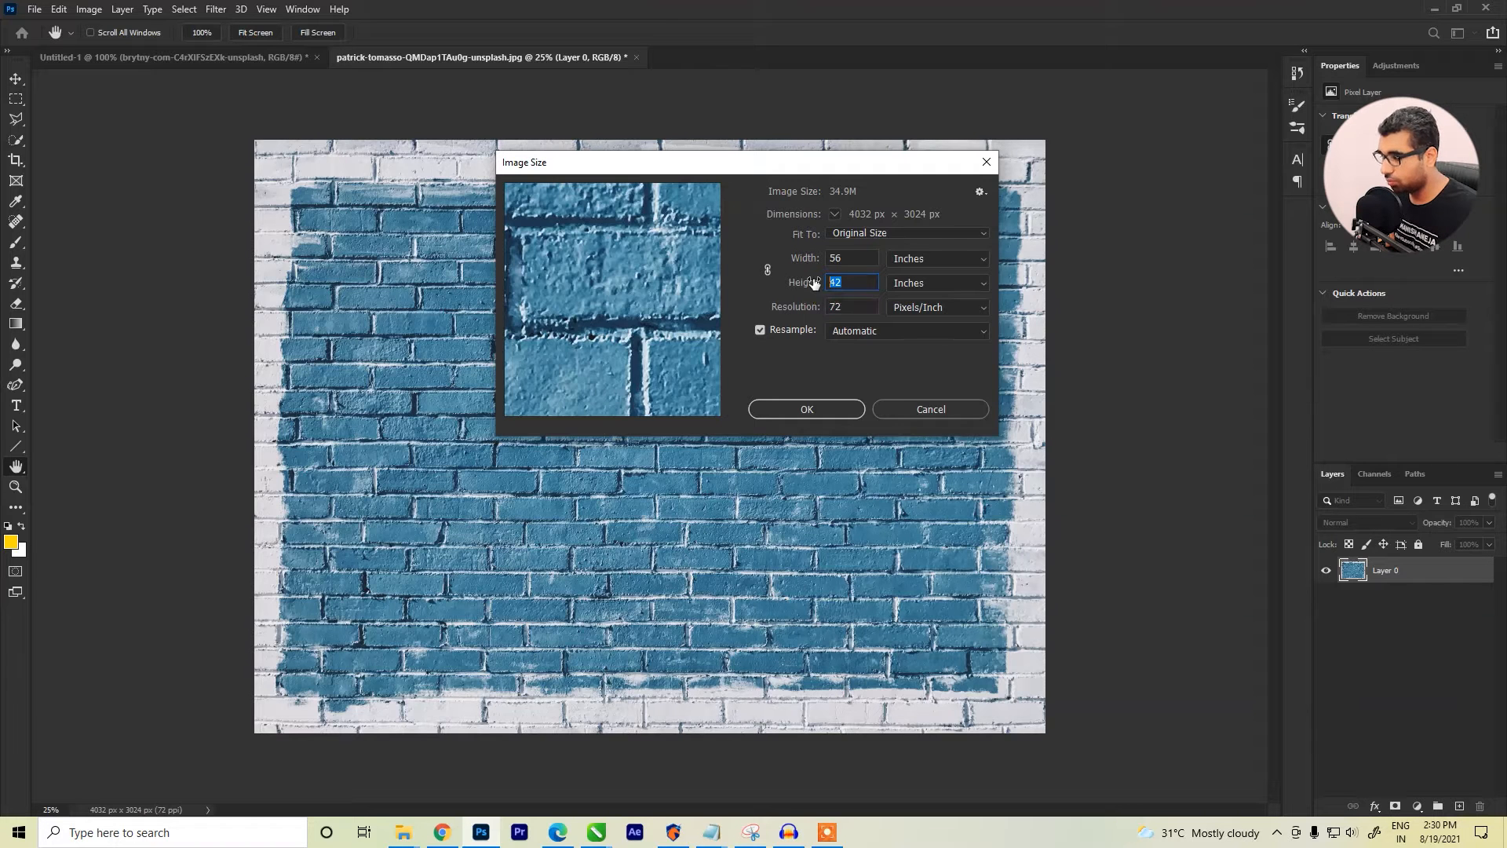
{"action": "left_click", "coordinate": [937, 411]}
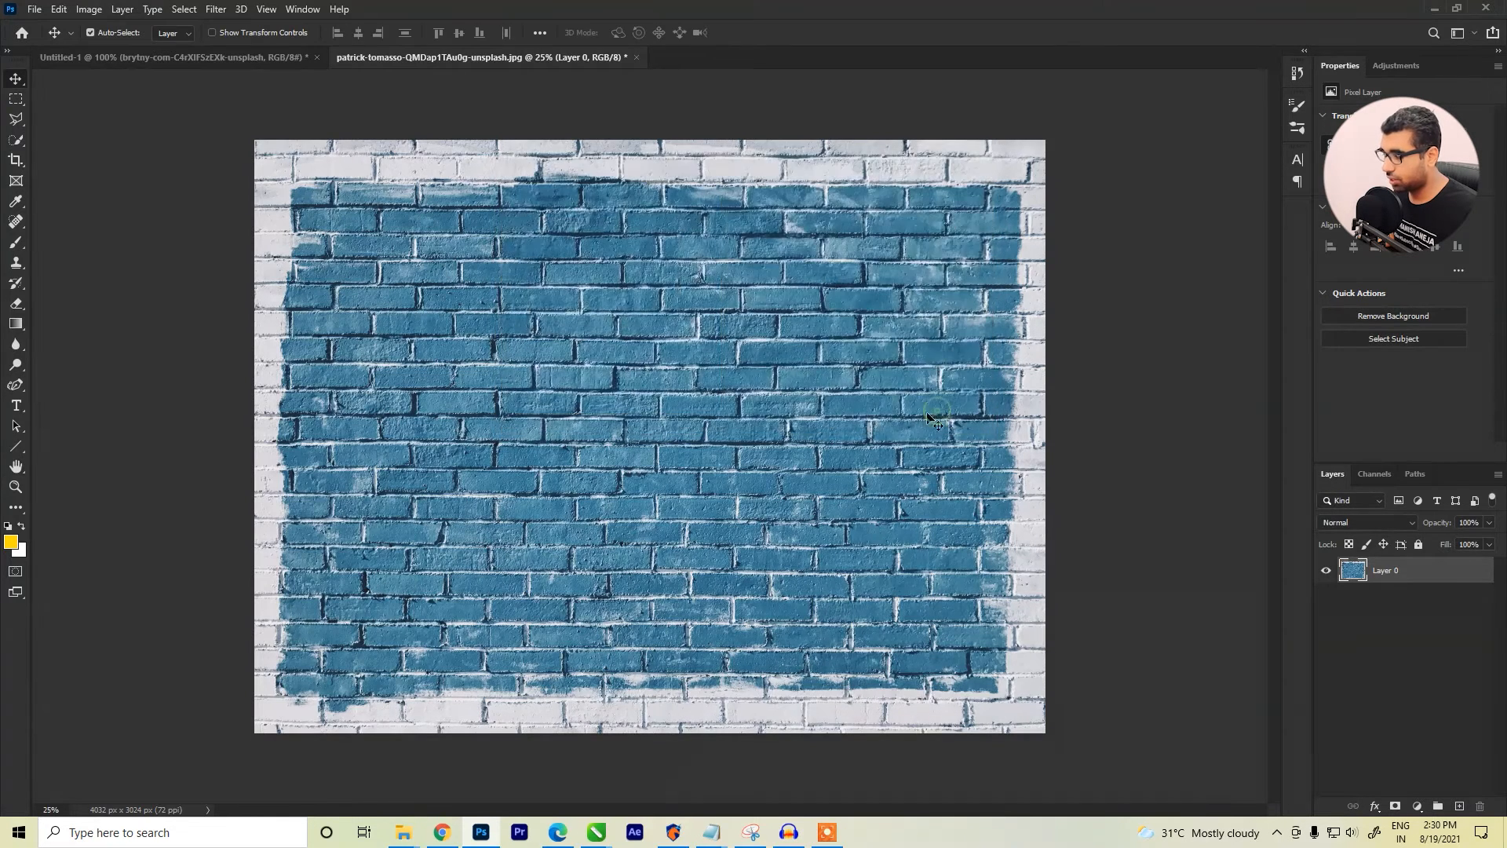
Step: Create a new 1280 × 720 px RGB document with a resolution of 100 pixels/inch and a white background
{"action": "left_click", "coordinate": [34, 11]}
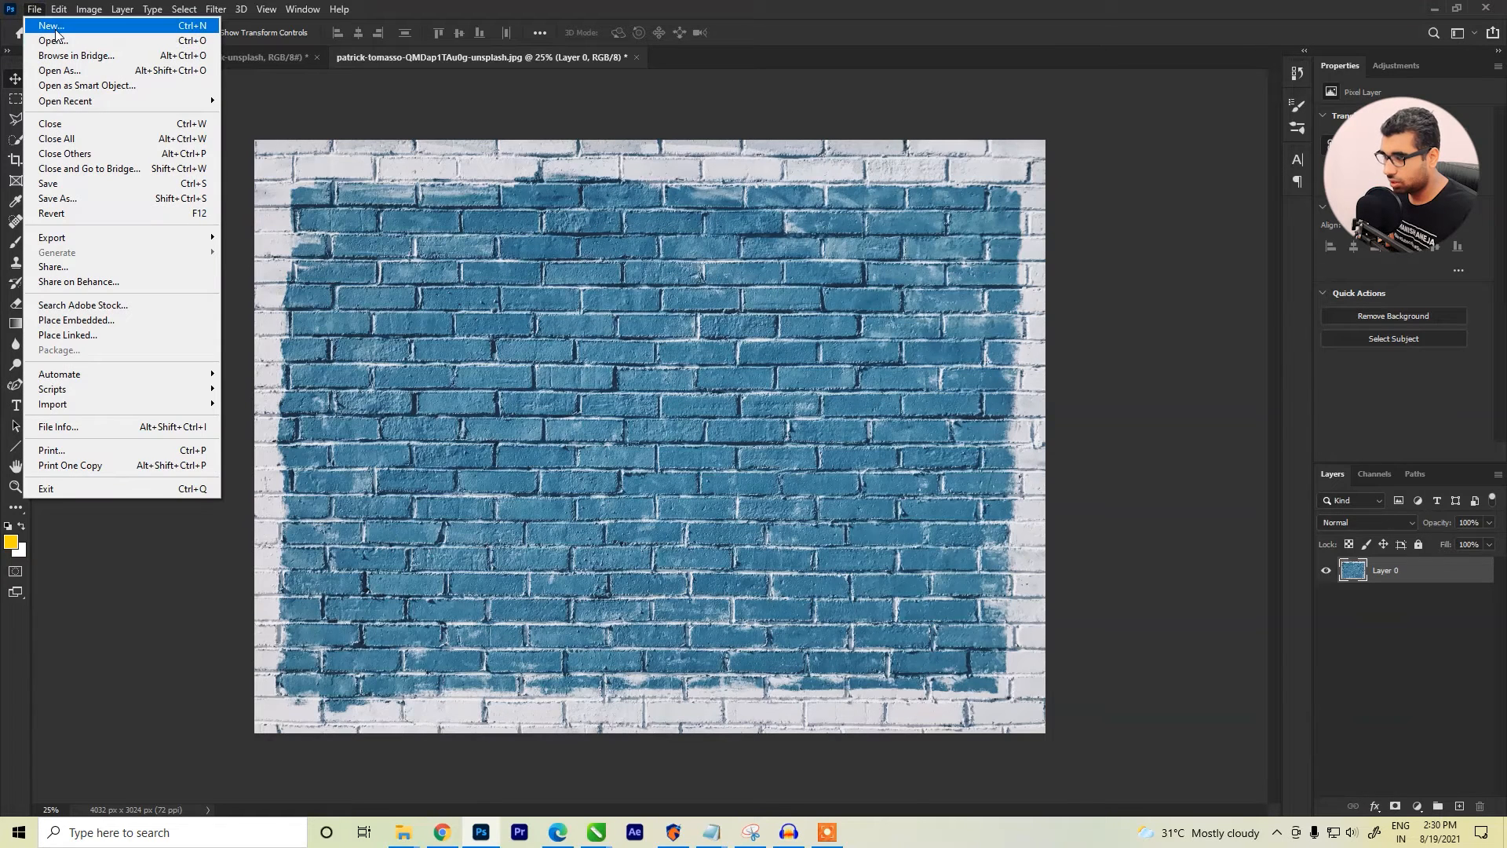
{"action": "left_click", "coordinate": [52, 26]}
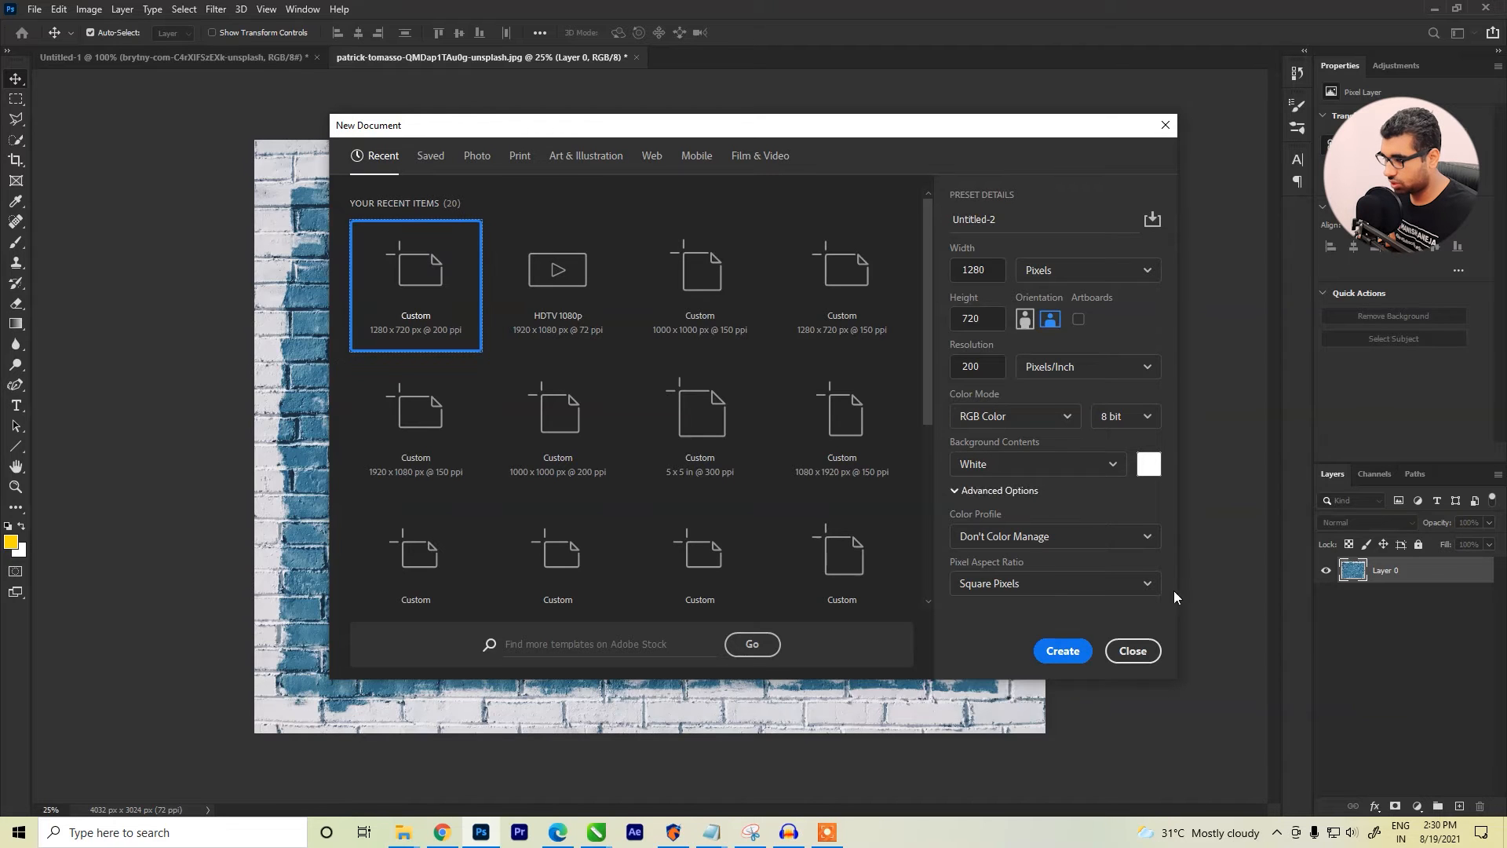
{"action": "left_click", "coordinate": [977, 367]}
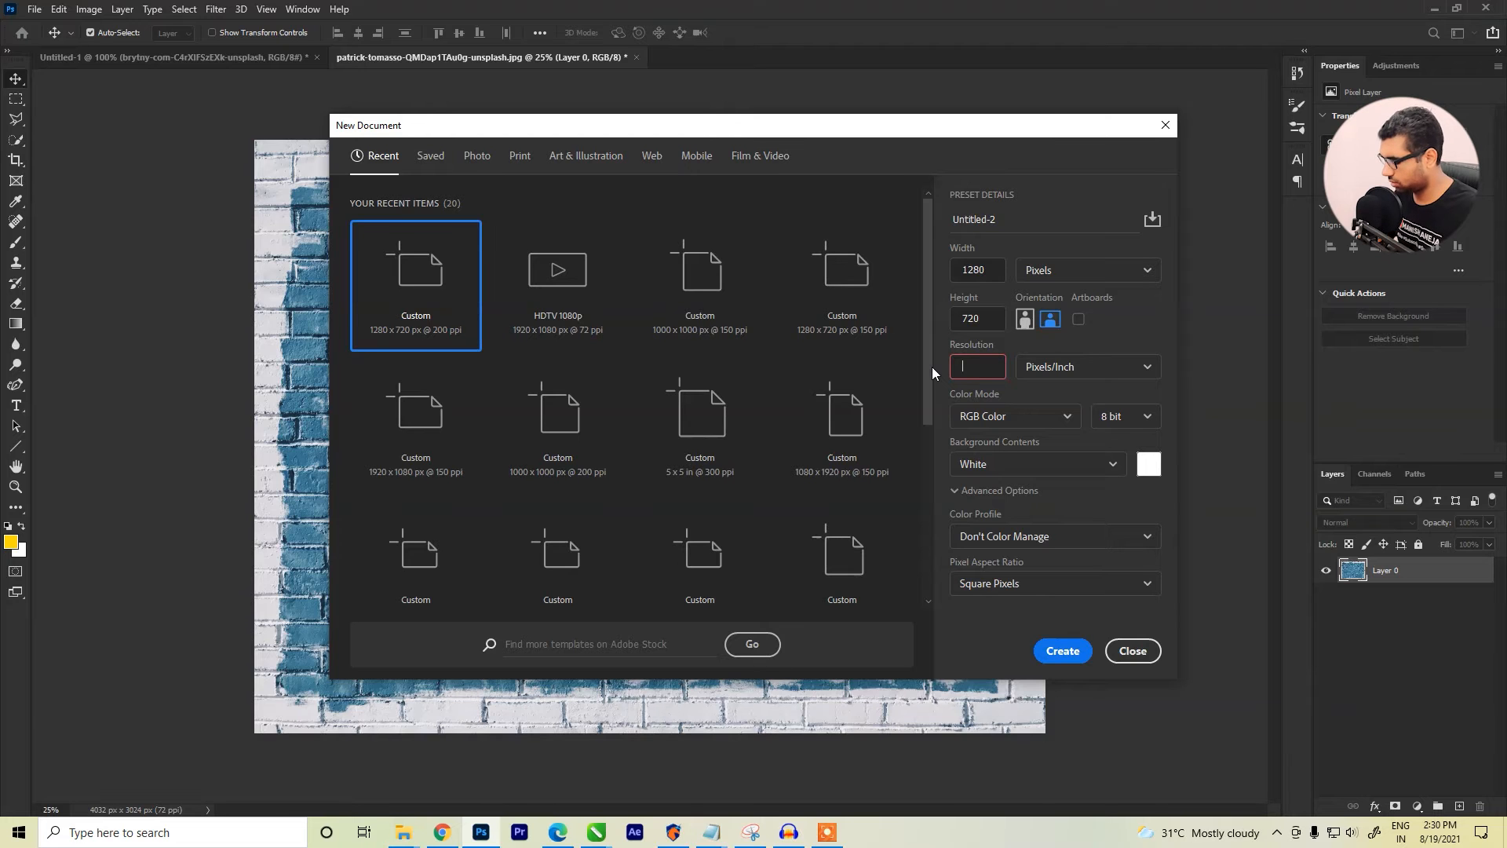
{"action": "type", "text": "100"}
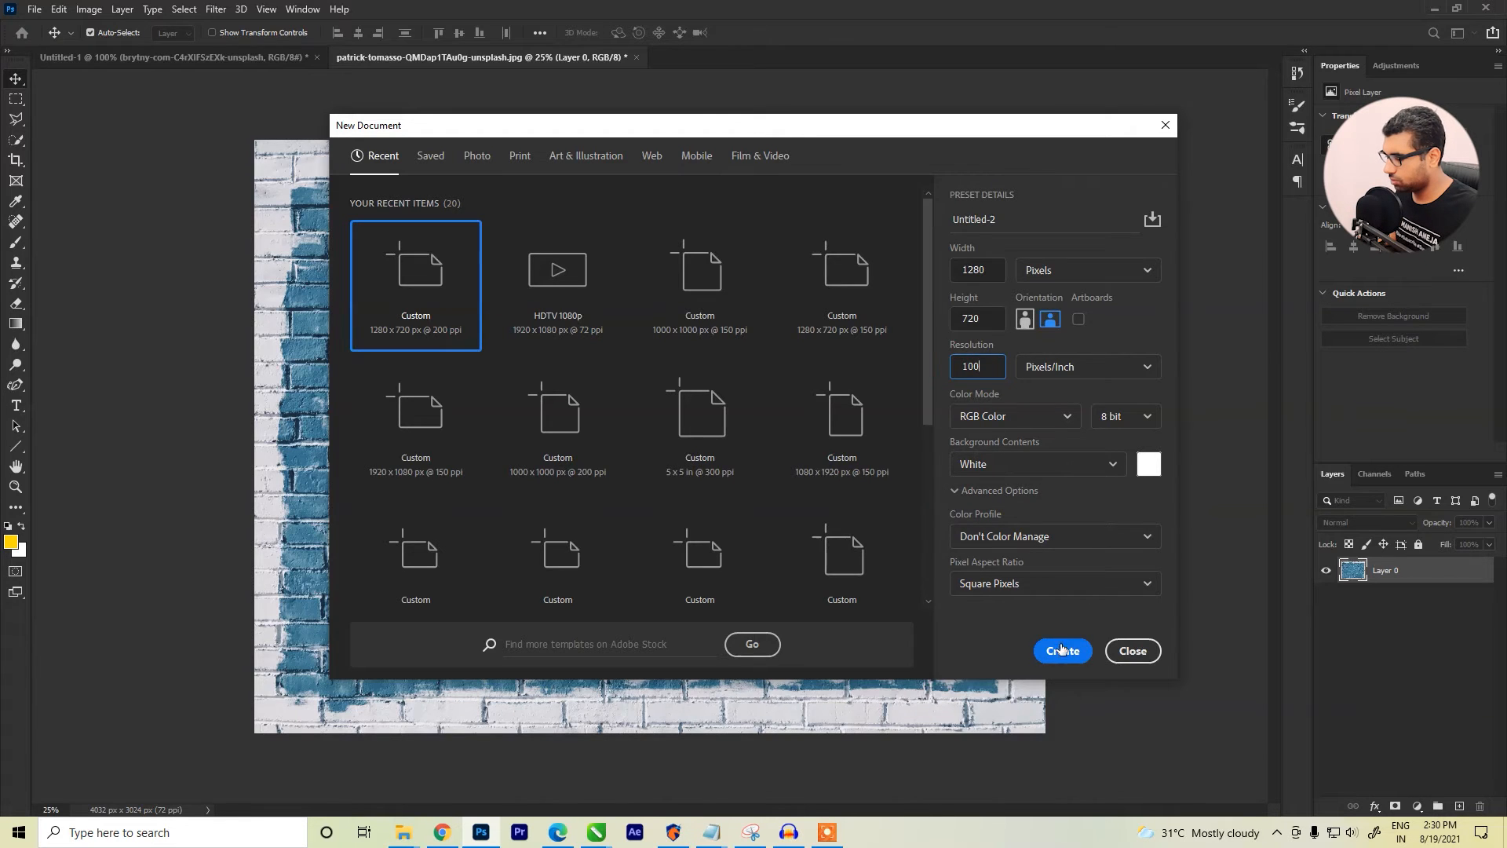
{"action": "left_click", "coordinate": [1061, 648]}
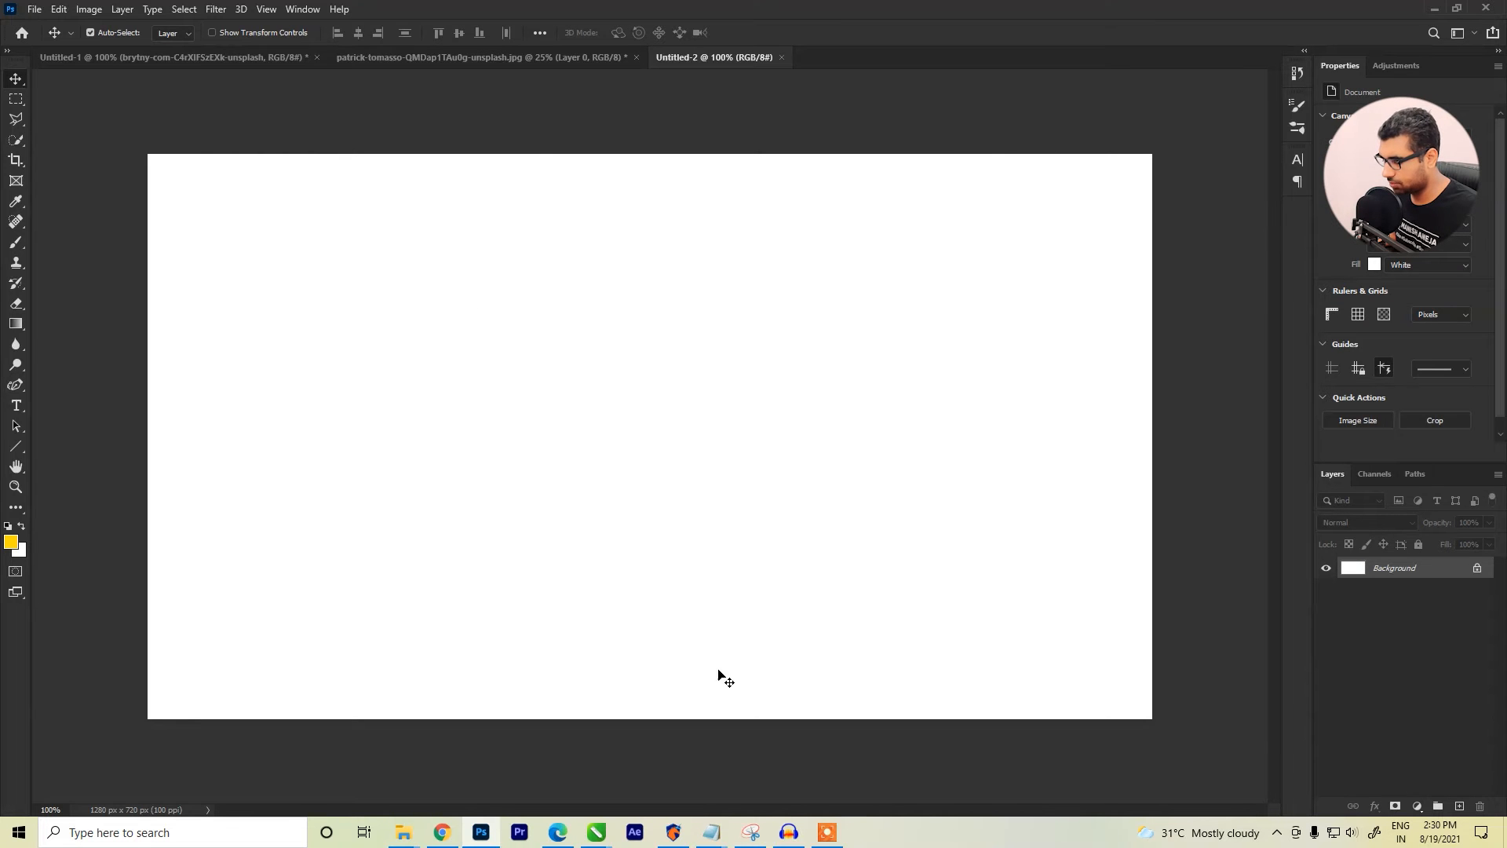
Step: Place the blue brick wall image from the Images folder into the new document at its fitted size
{"action": "mouse_move", "coordinate": [403, 831]}
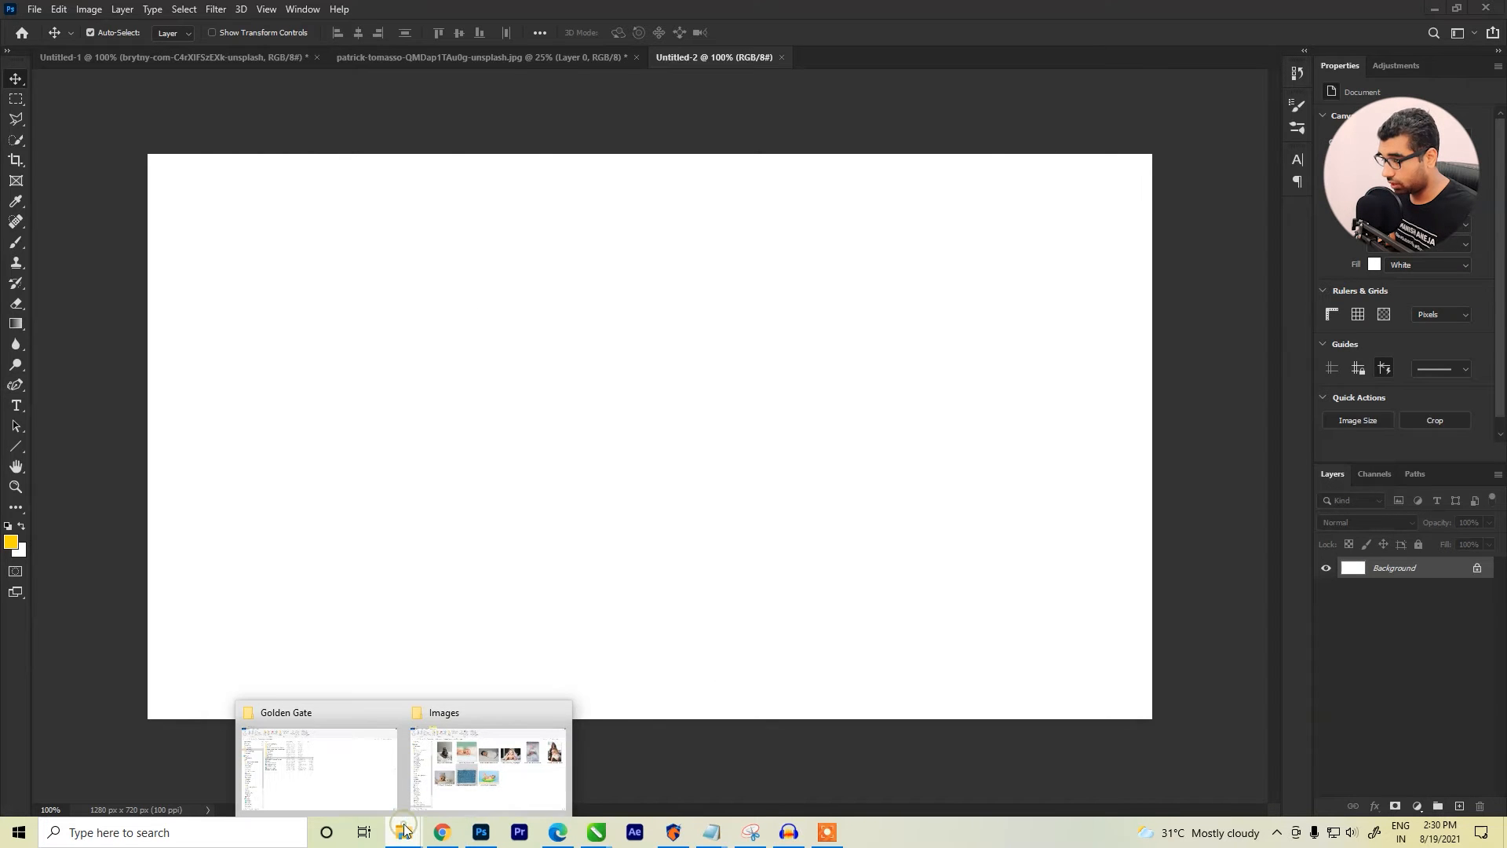
{"action": "left_click", "coordinate": [462, 752]}
{"action": "left_click_drag", "start_coordinate": [562, 486], "coordinate": [609, 432]}
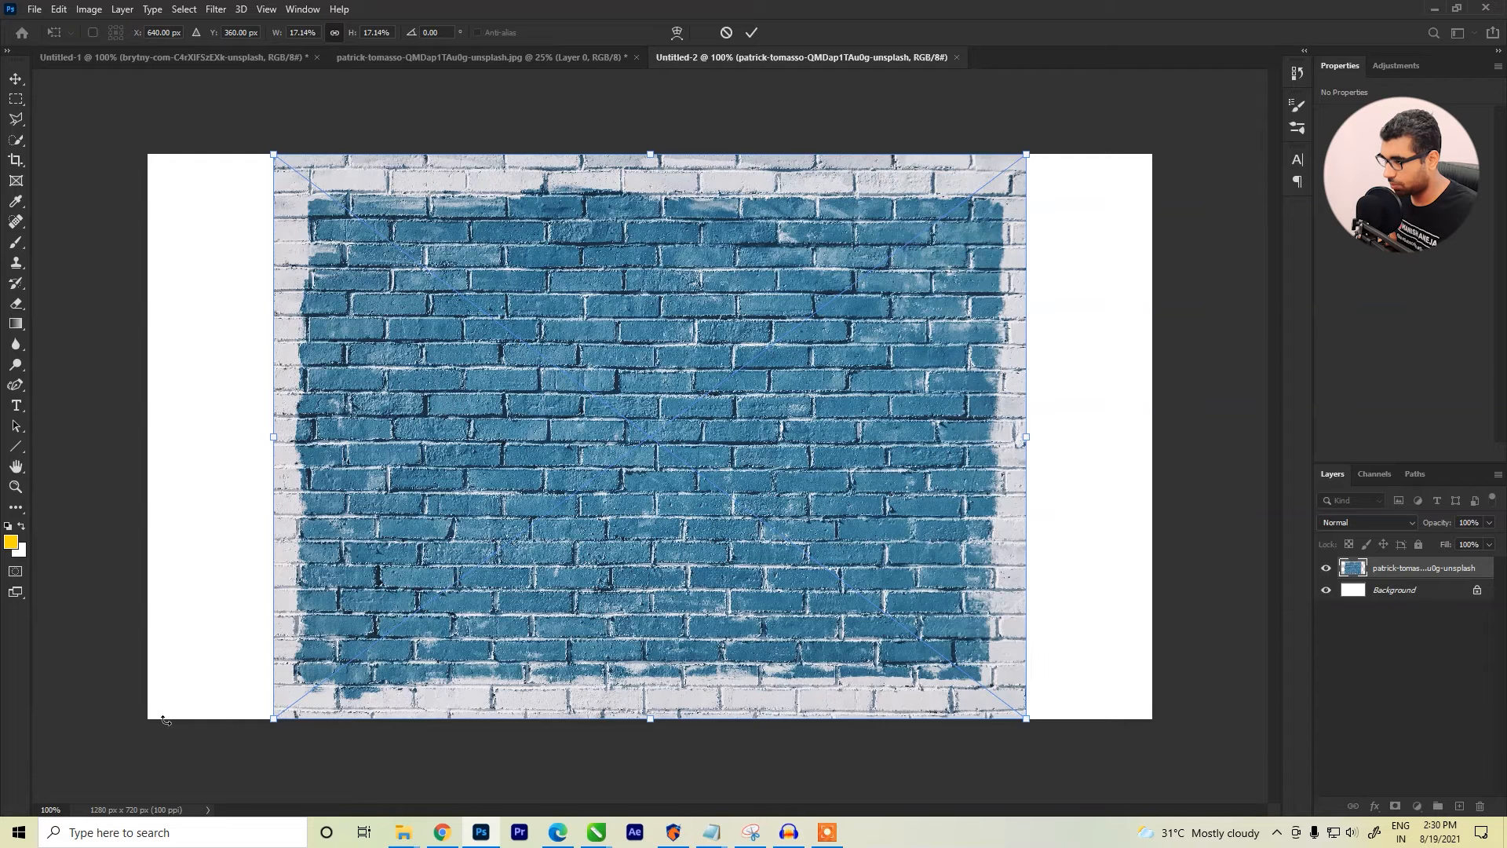
{"action": "left_click", "coordinate": [751, 33]}
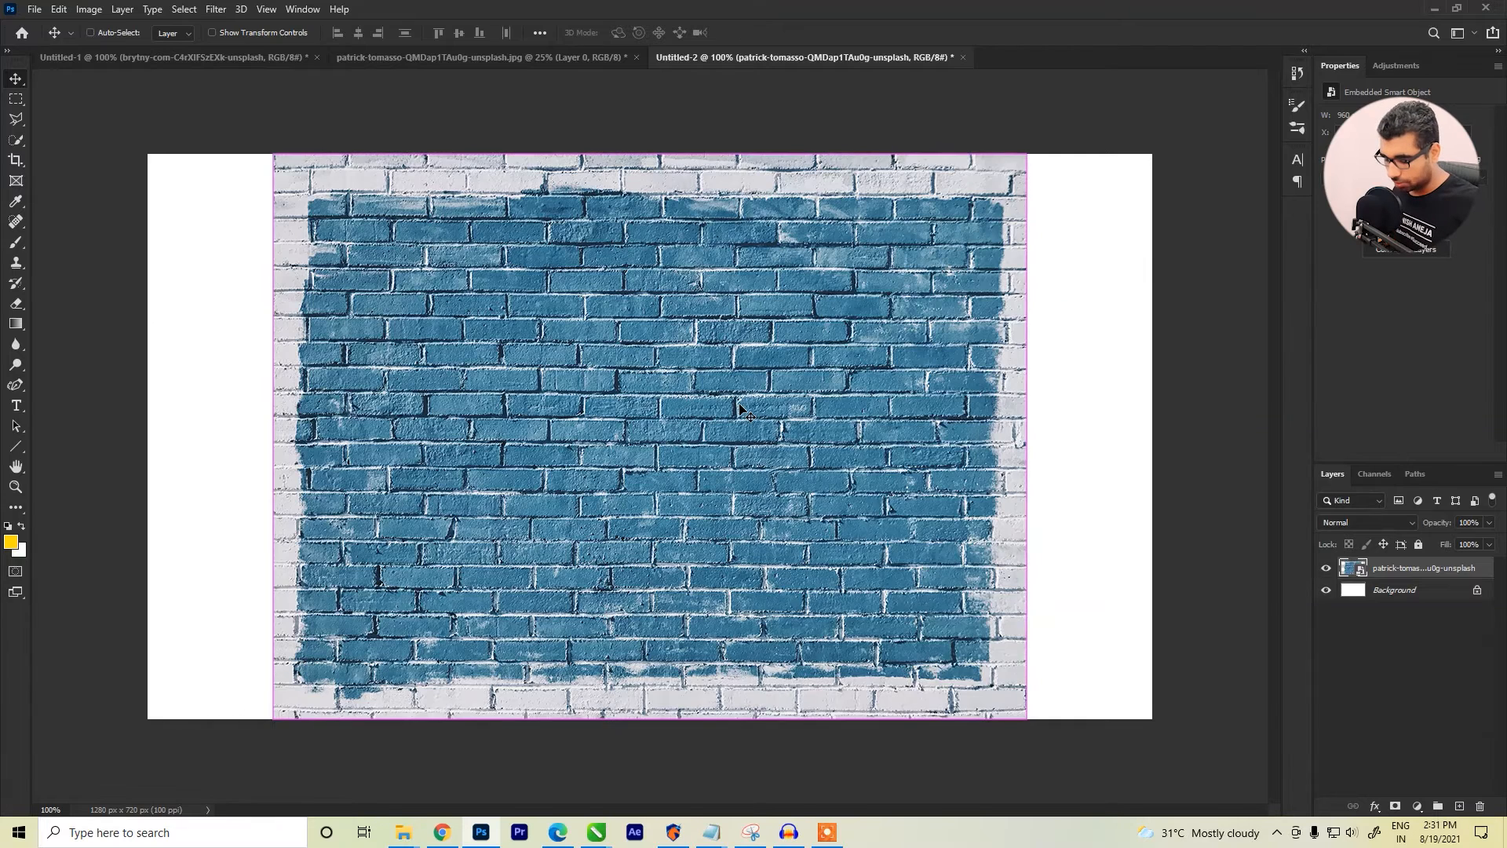
Step: Scale the placed brick wall proportionally to about 23.1% so it covers the canvas, and hide the white Background layer
{"action": "key", "text": "ctrl+t"}
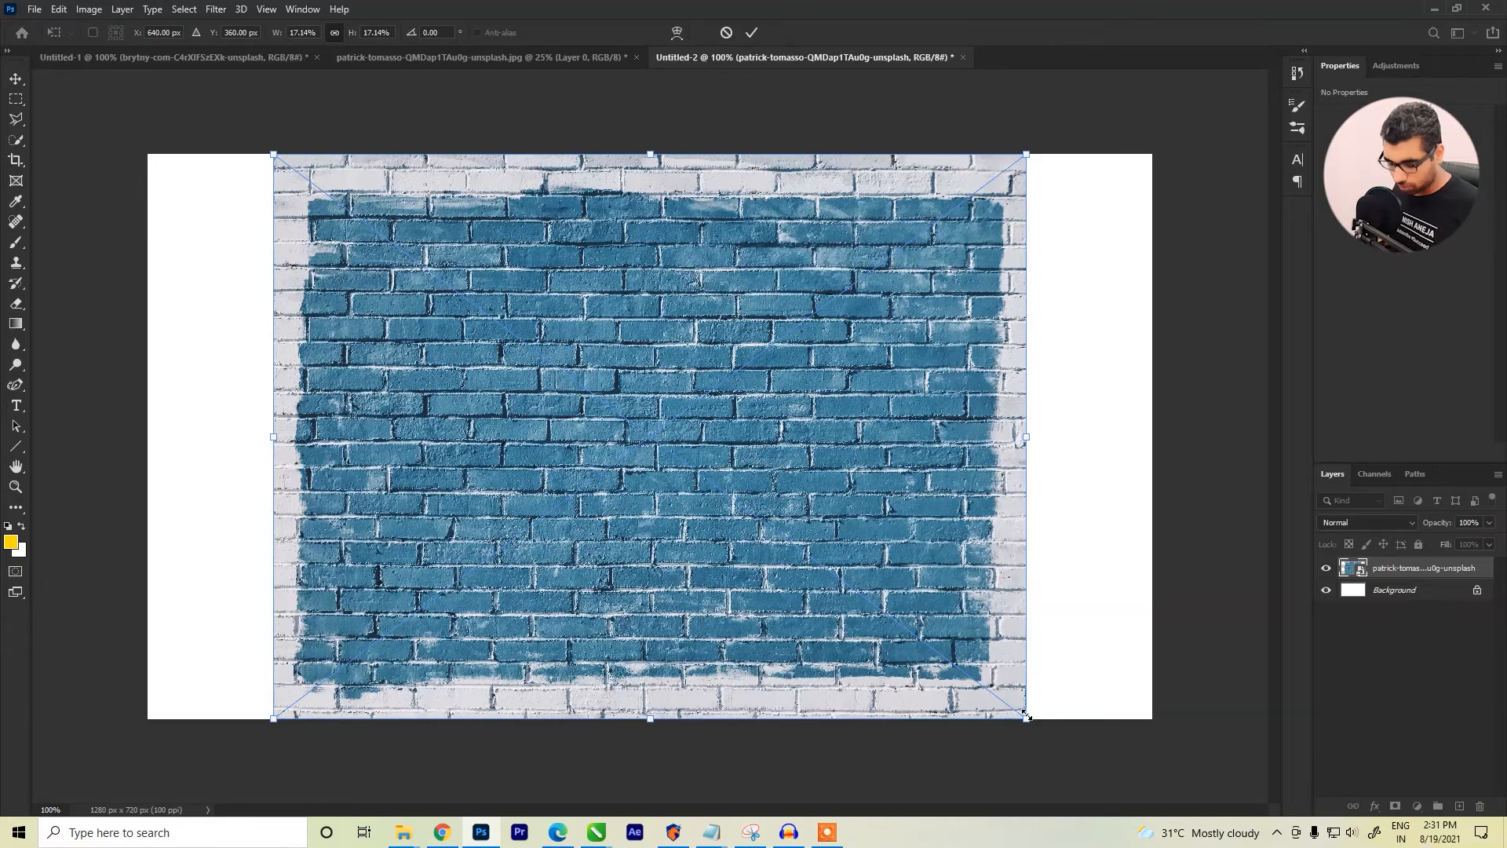
{"action": "left_click_drag", "start_coordinate": [1027, 716], "coordinate": [1166, 793]}
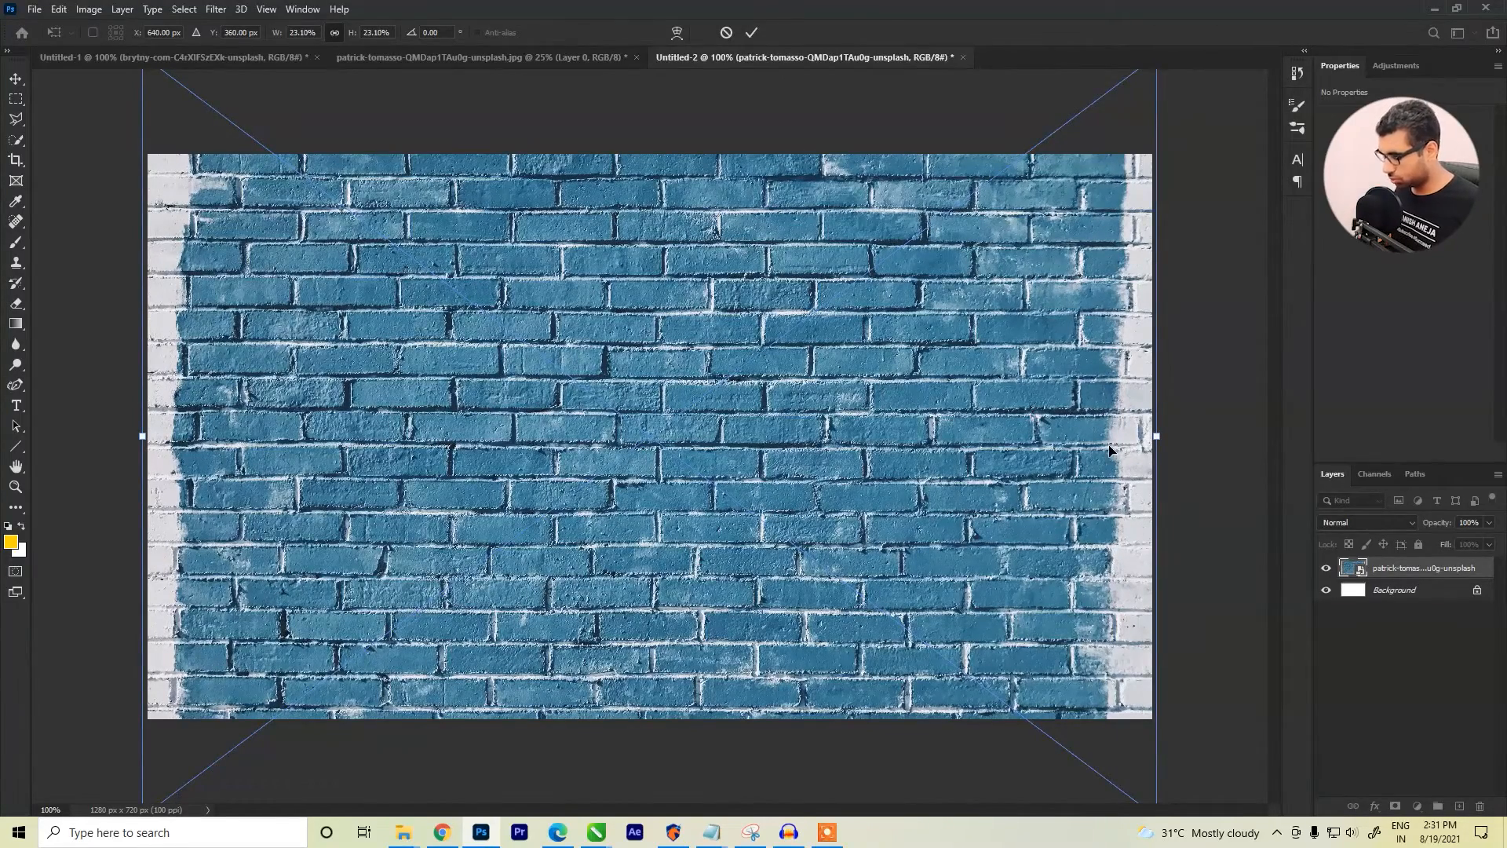
{"action": "key", "text": "Return"}
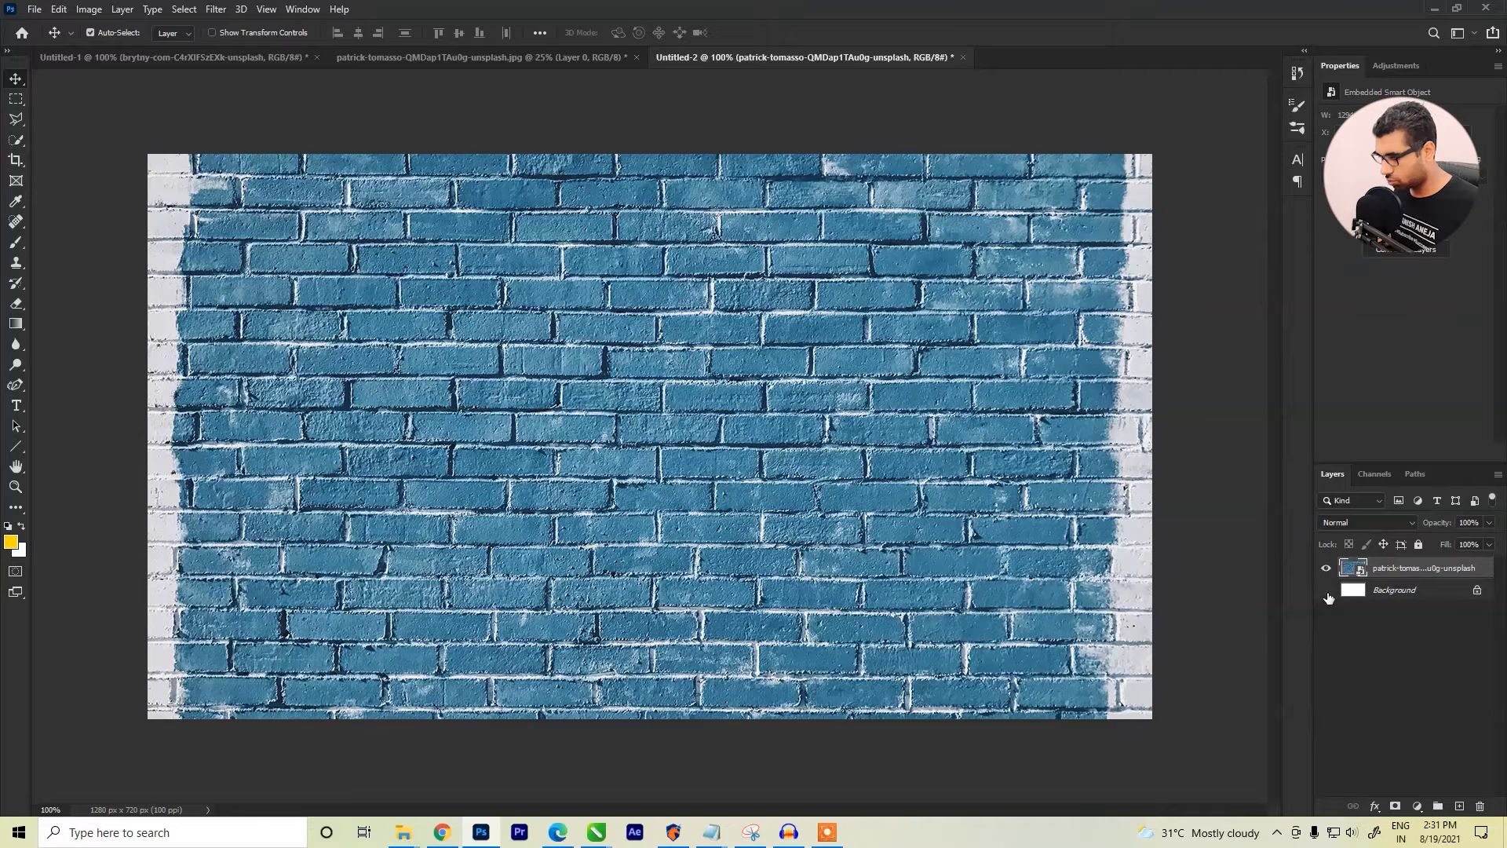
{"action": "left_click", "coordinate": [1326, 592]}
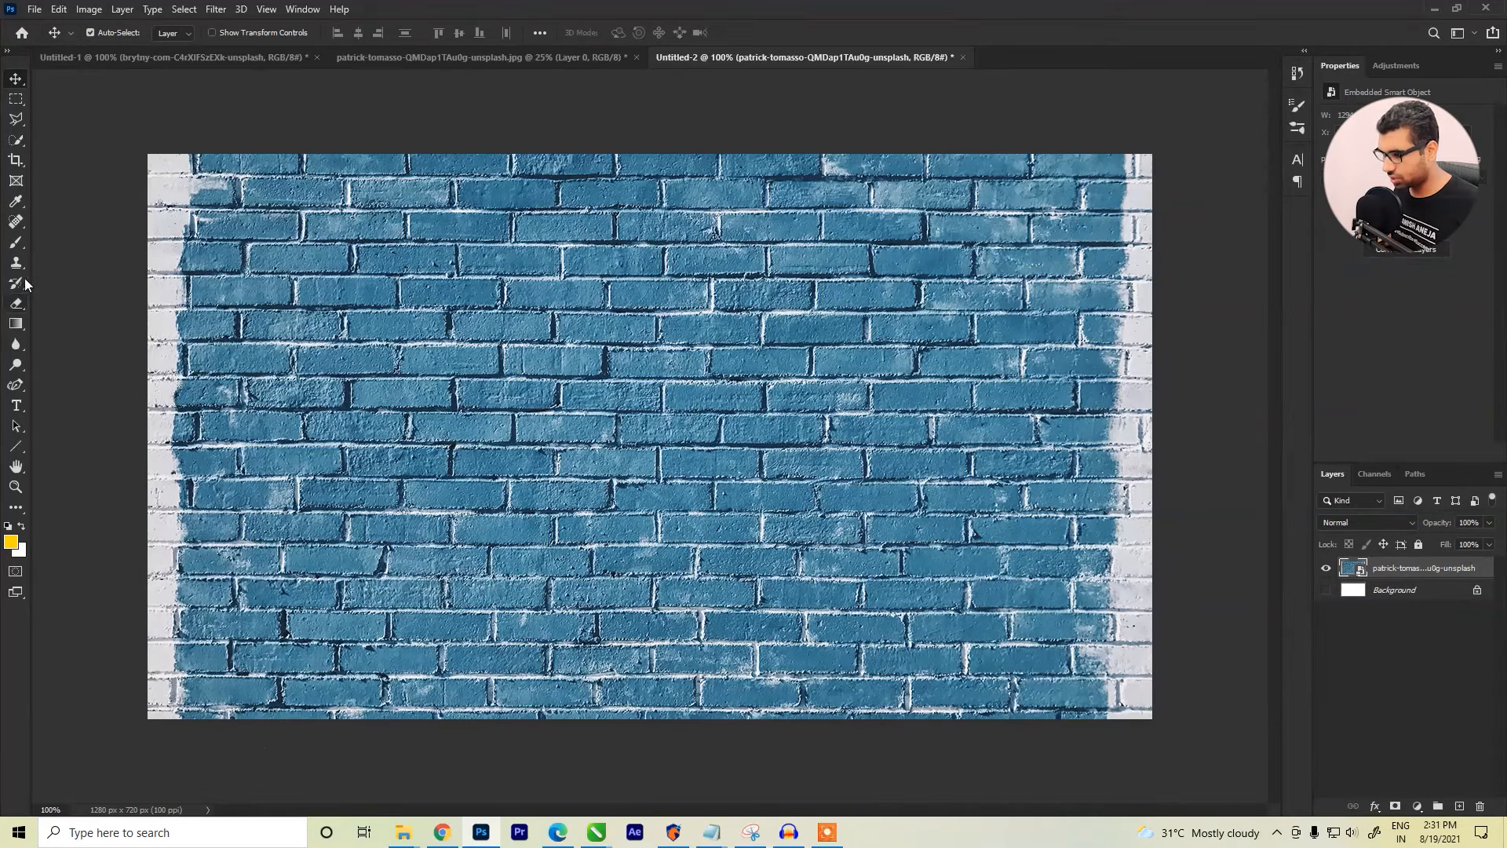
Step: Check the new document's width and height in inches in the Image Size dialog, leaving its size as it is
{"action": "left_click", "coordinate": [87, 14]}
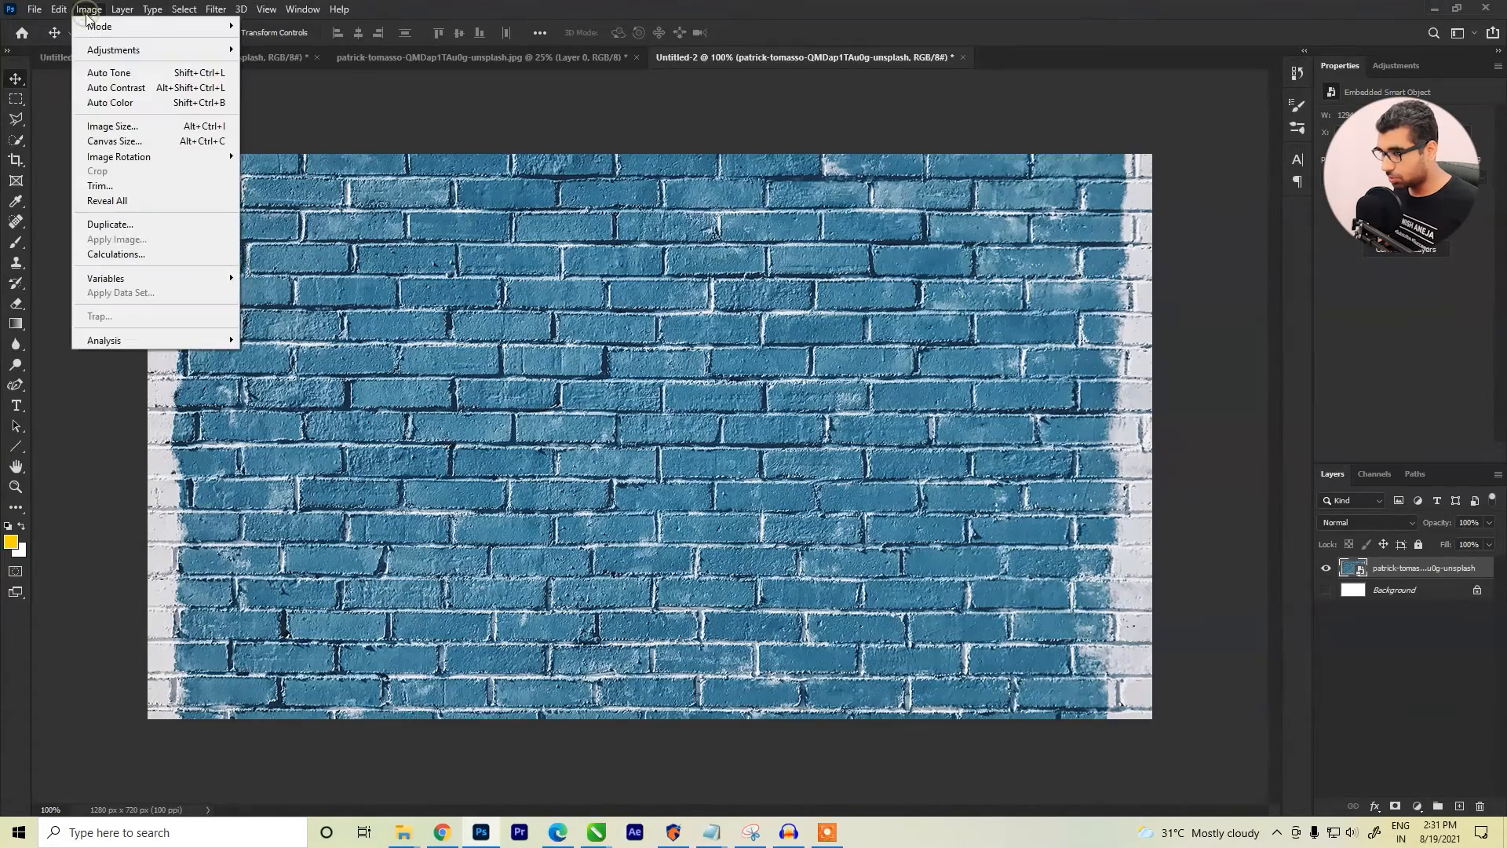
{"action": "left_click", "coordinate": [112, 127]}
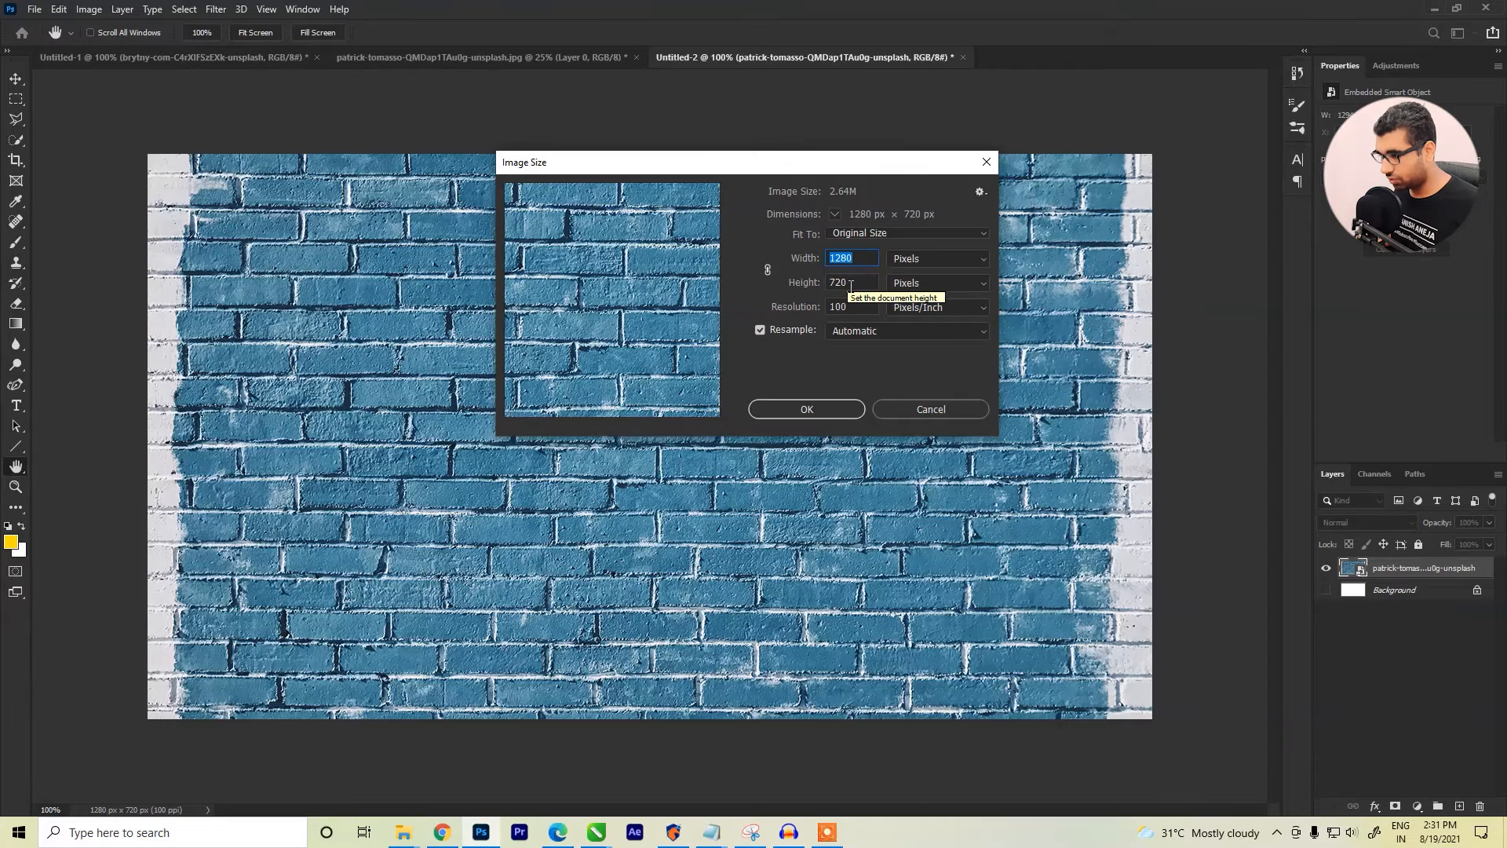
{"action": "left_click", "coordinate": [942, 260]}
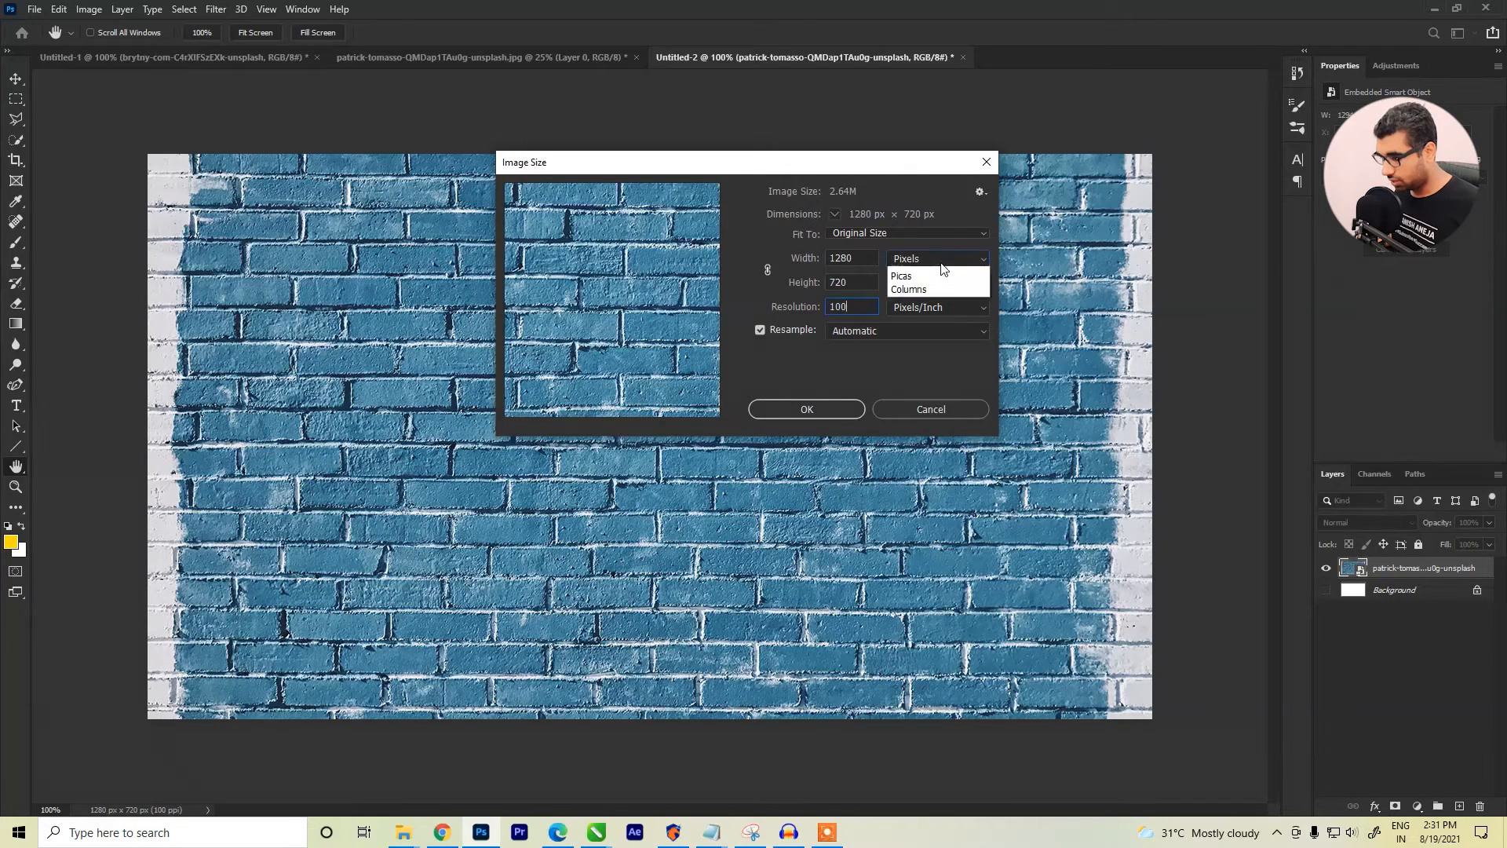
{"action": "left_click", "coordinate": [924, 300]}
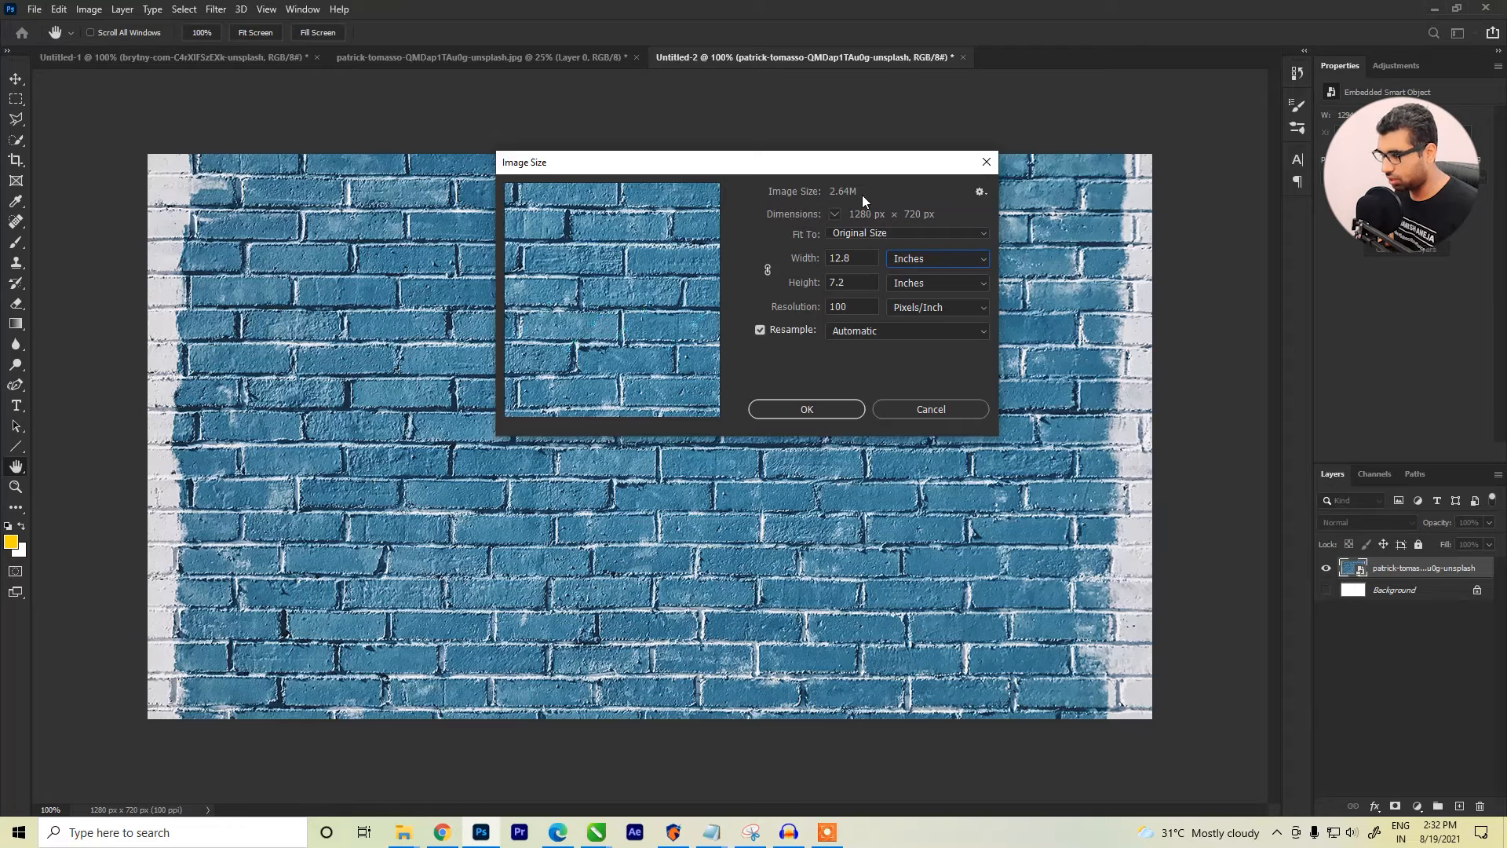
{"action": "left_click", "coordinate": [832, 413]}
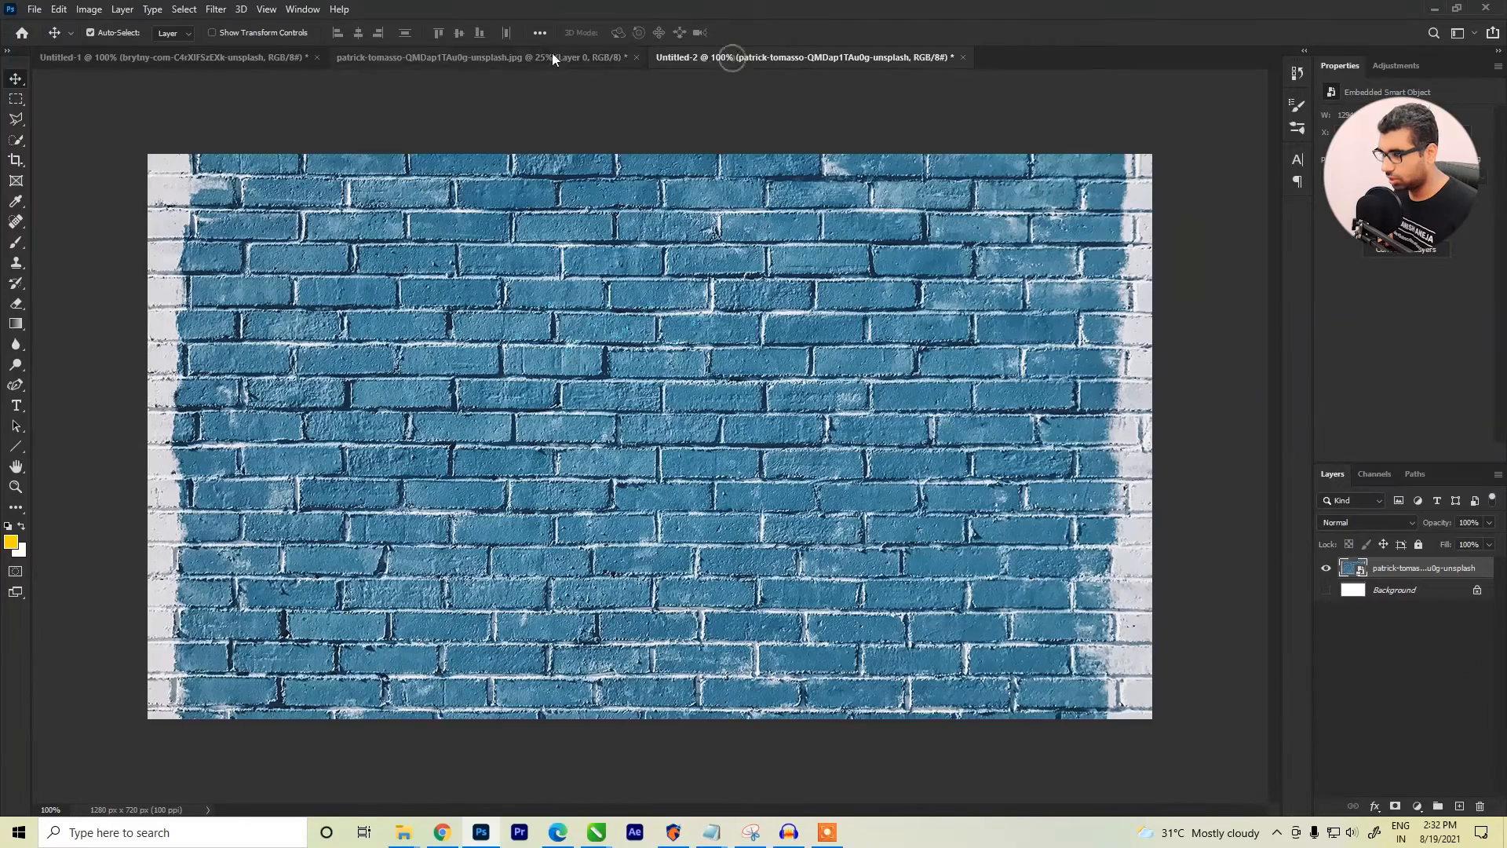
Step: Compare the placed brick wall in Untitled-2 with the original brick wall document, and return to the Untitled-1 collage
{"action": "left_click", "coordinate": [745, 57]}
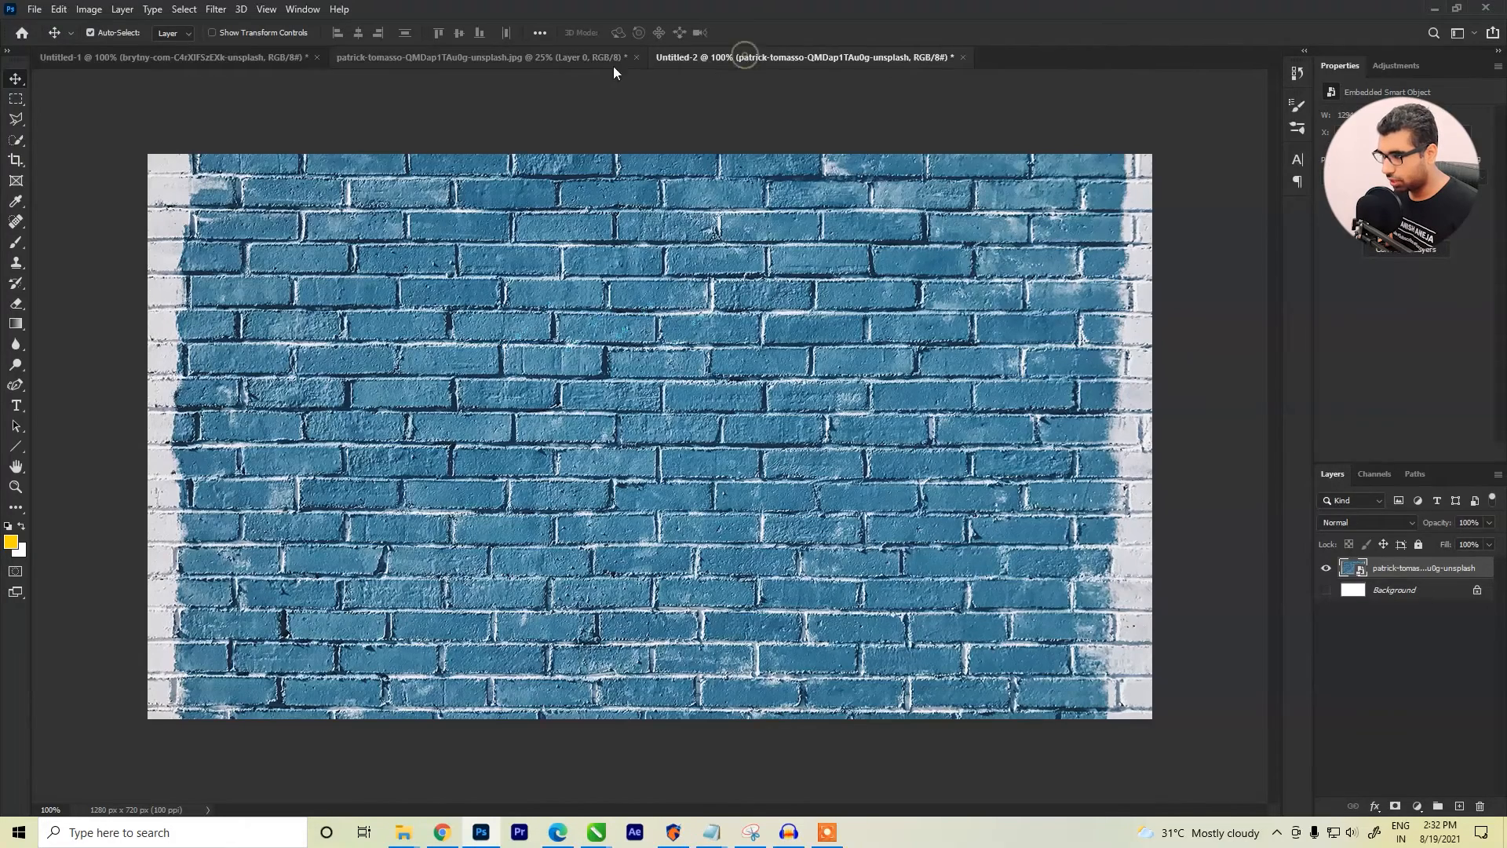
{"action": "left_click", "coordinate": [572, 59]}
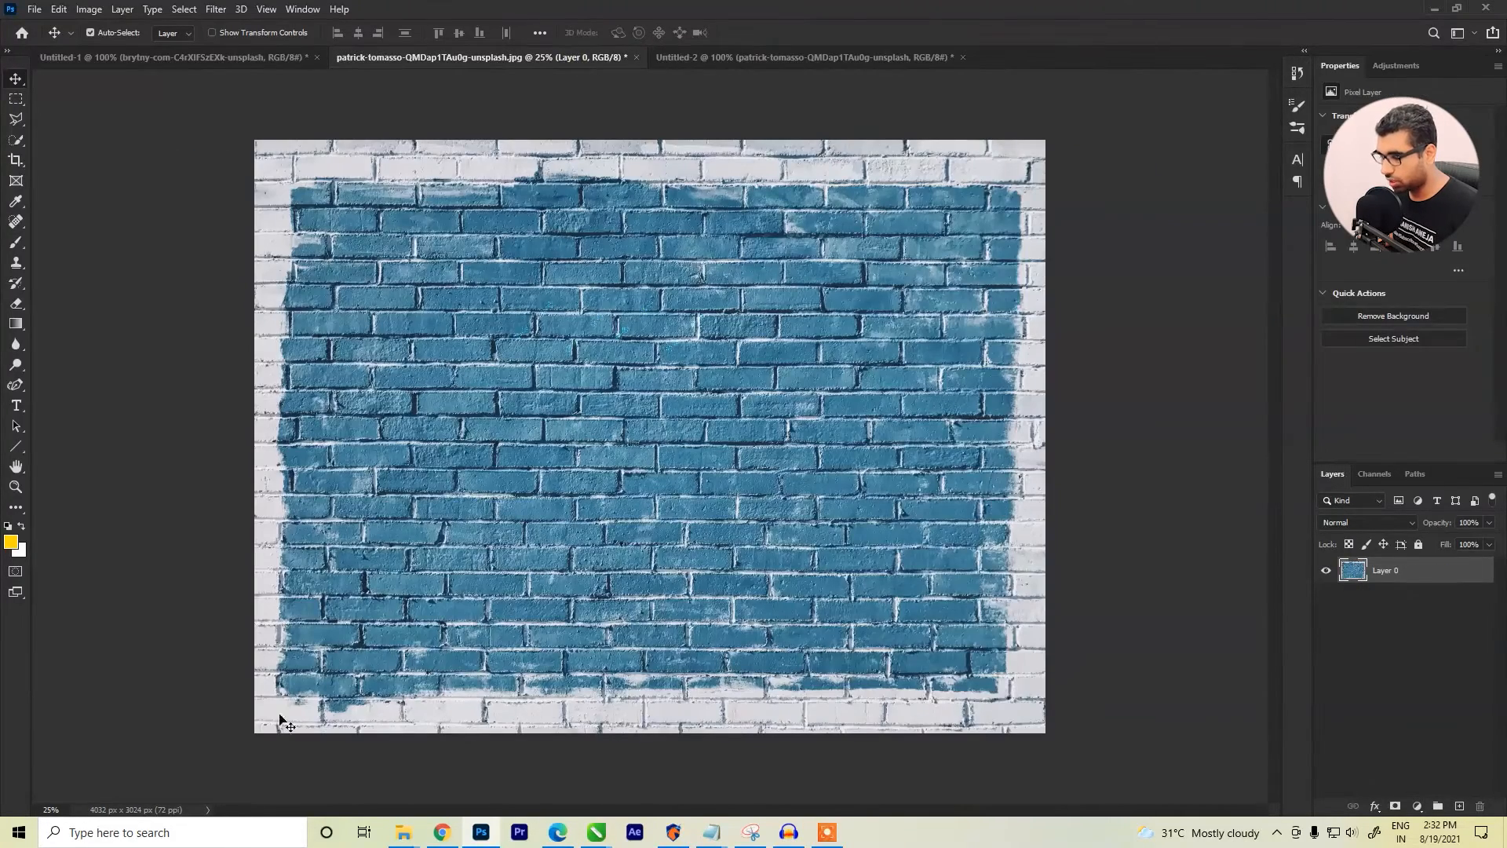
{"action": "left_click", "coordinate": [191, 62]}
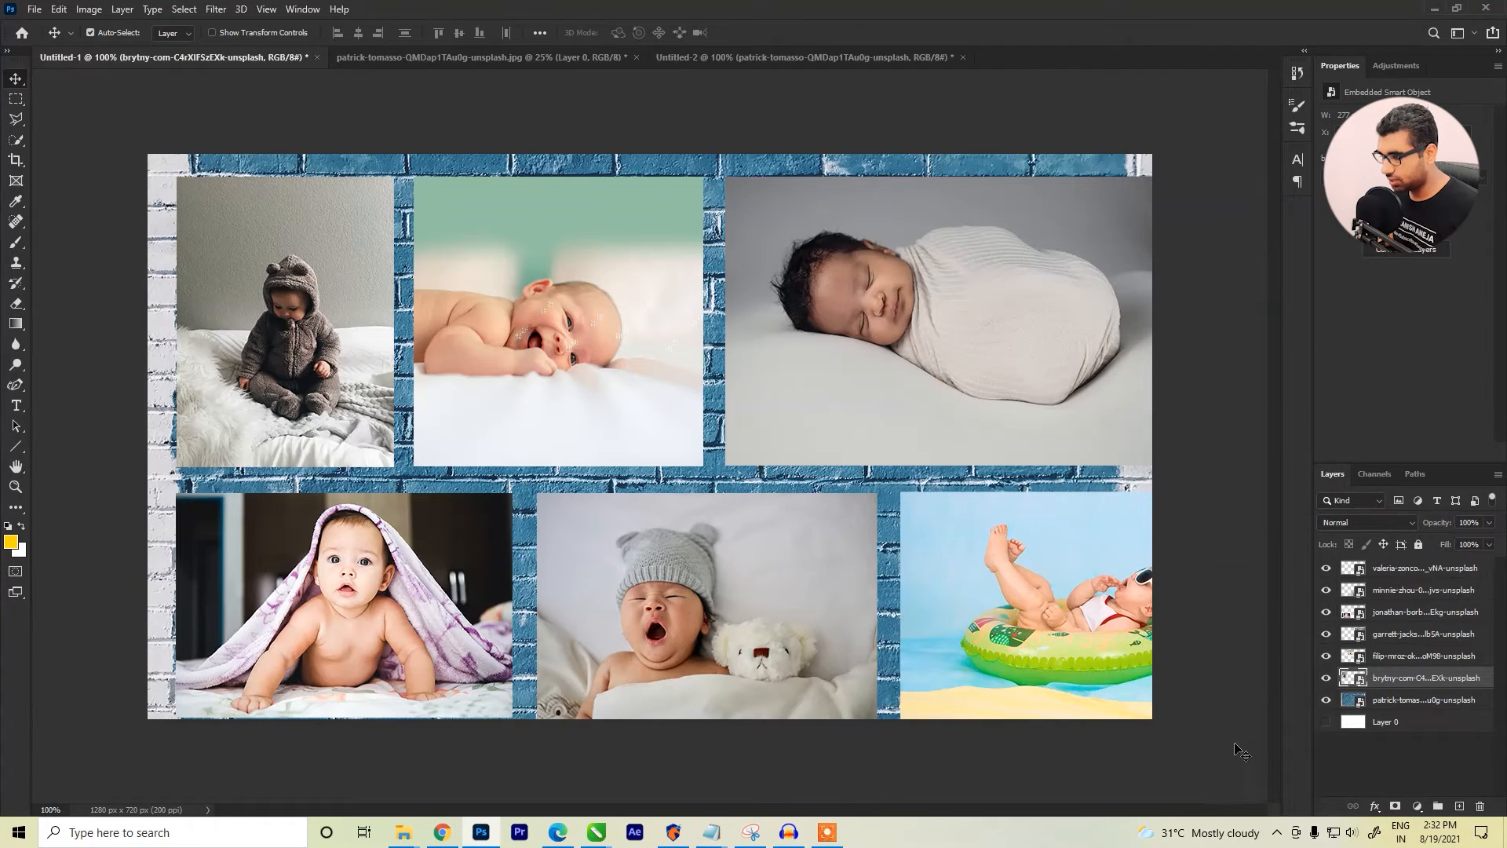
Step: Swap the first two photos in the collage's upper row, putting the smiling baby first and the bear-suit baby second
{"action": "left_click", "coordinate": [174, 184]}
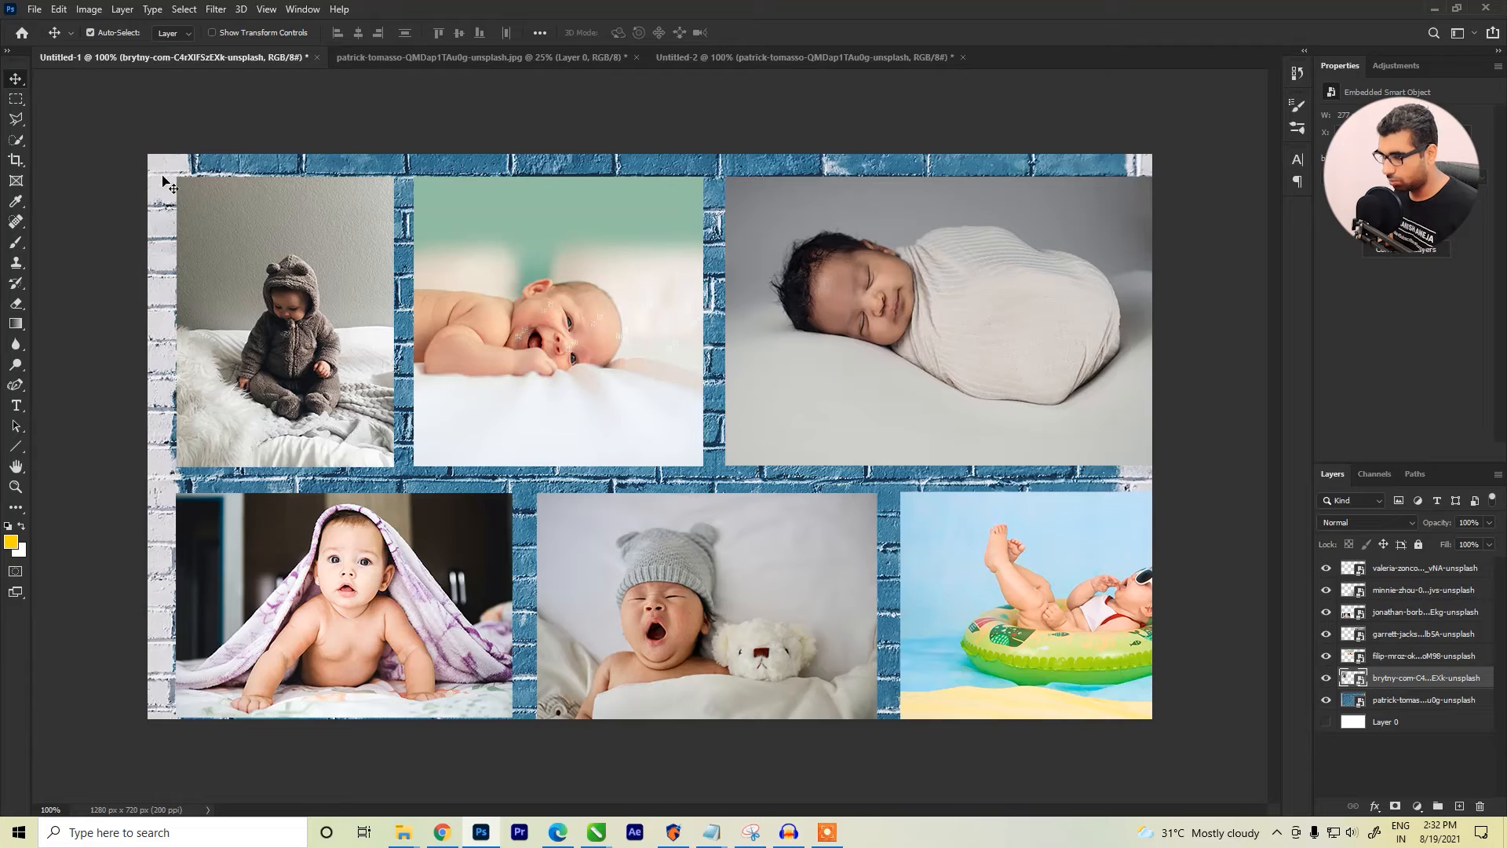
{"action": "left_click", "coordinate": [230, 220]}
{"action": "left_click", "coordinate": [588, 253]}
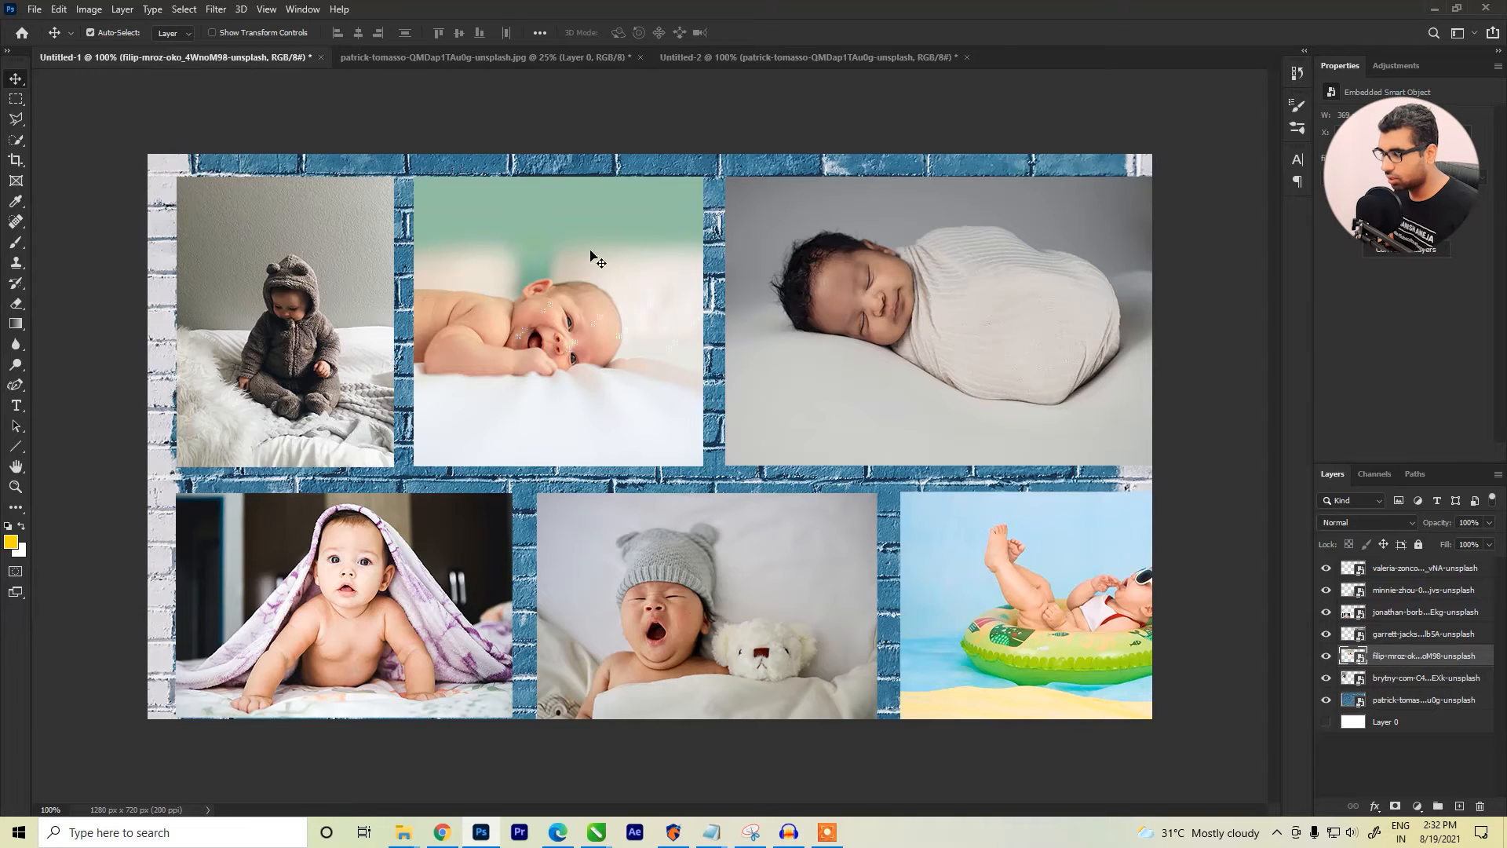
{"action": "left_click", "coordinate": [815, 284]}
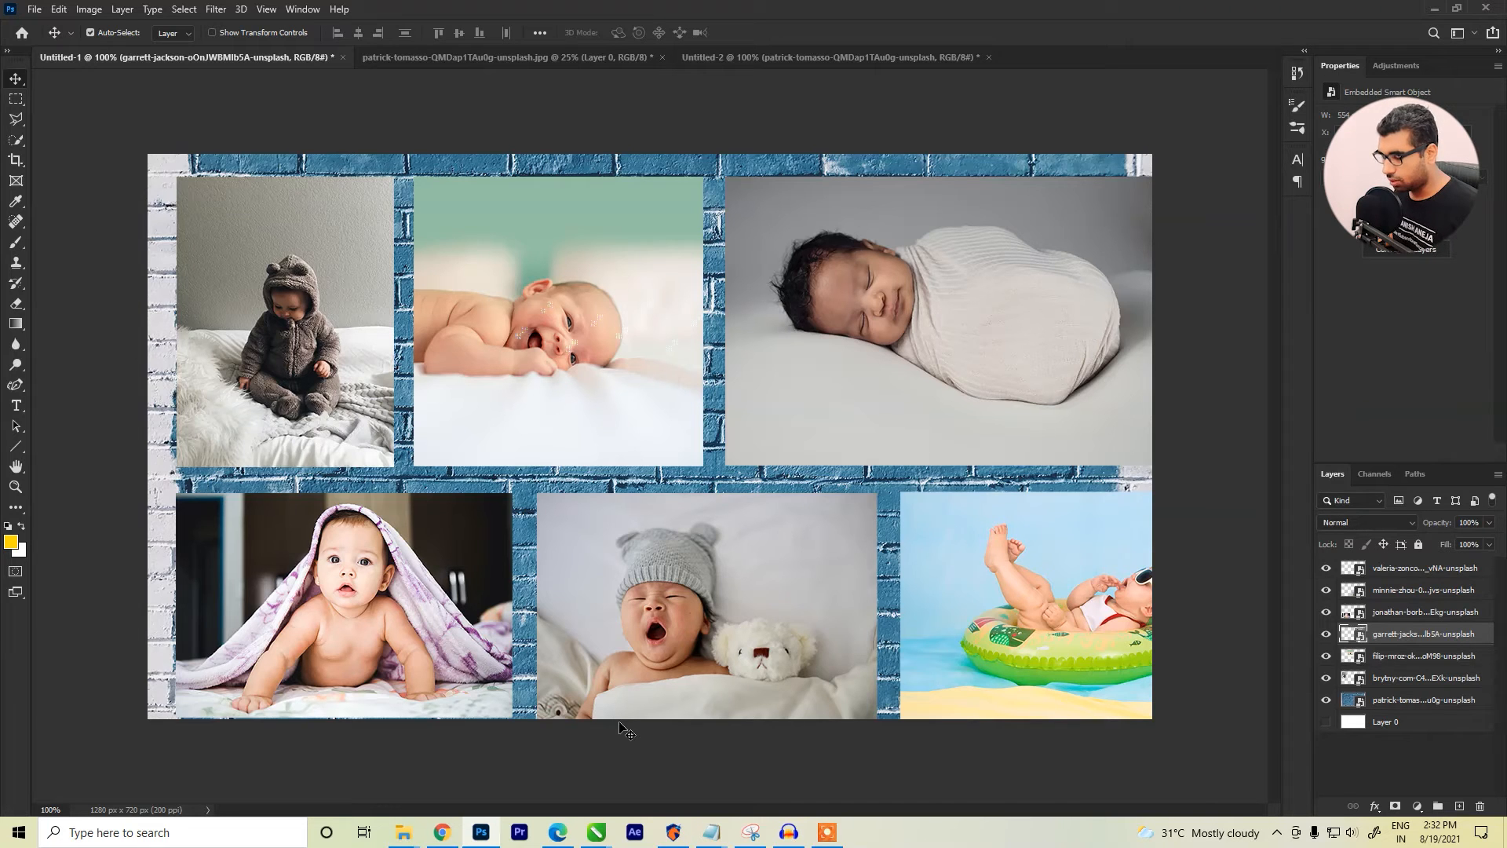
{"action": "left_click_drag", "start_coordinate": [322, 314], "coordinate": [752, 307]}
{"action": "left_click_drag", "start_coordinate": [581, 328], "coordinate": [341, 327]}
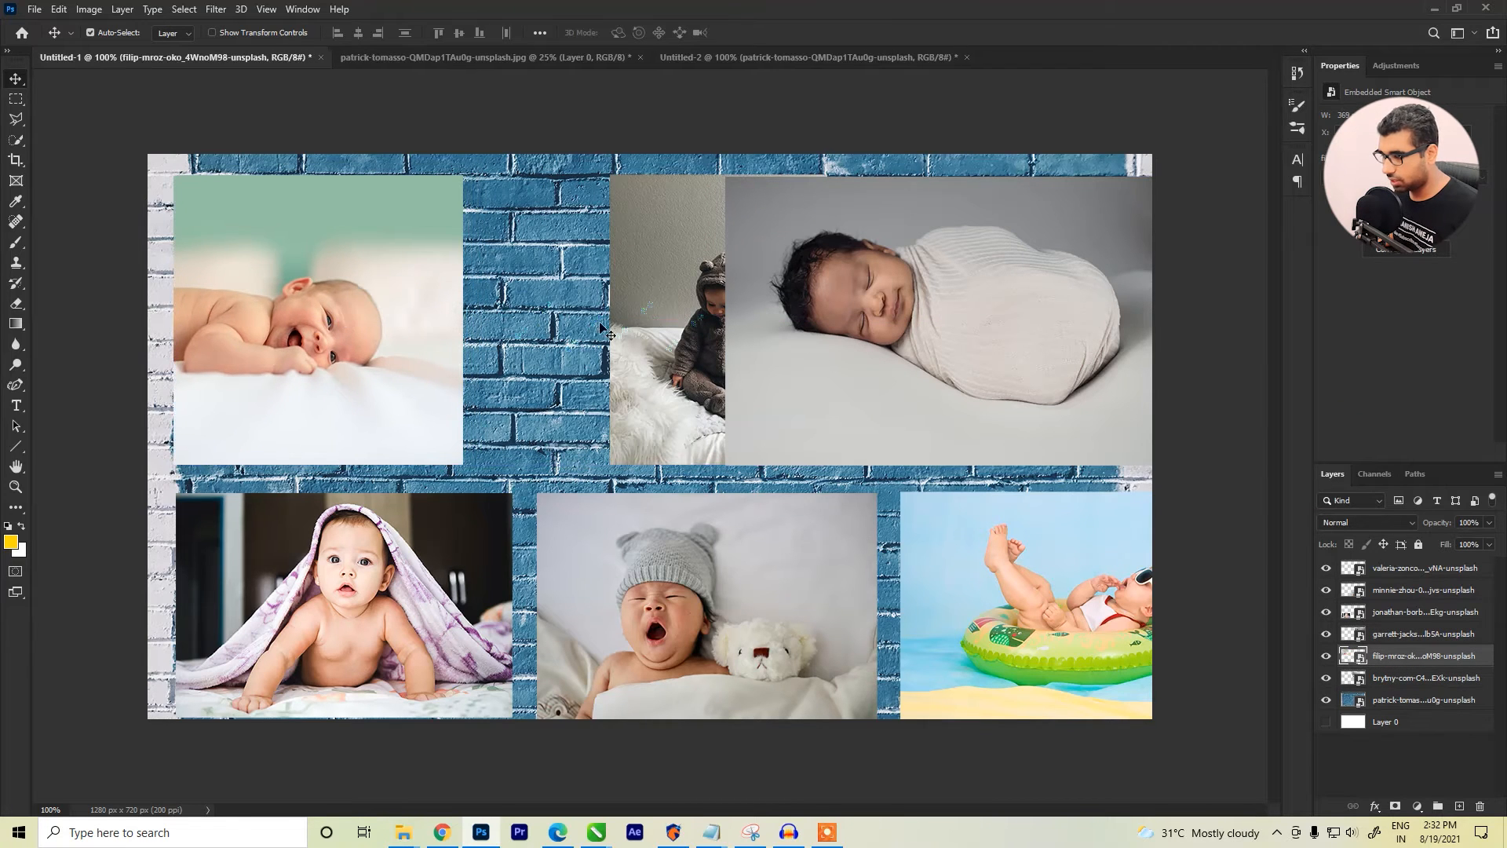
{"action": "left_click_drag", "start_coordinate": [641, 325], "coordinate": [515, 334]}
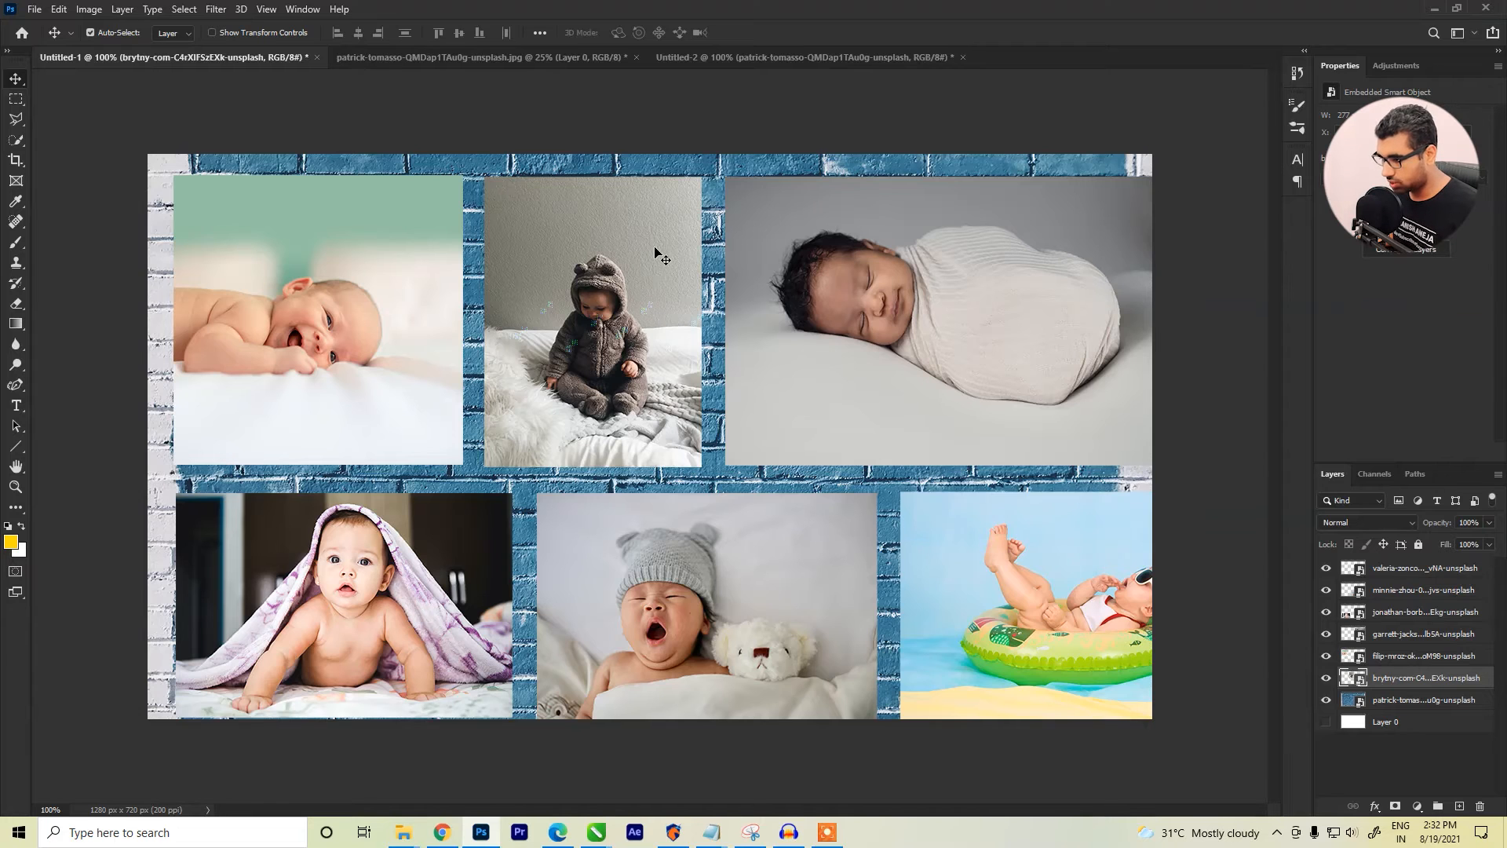
Step: Try shifting the bear-suit baby photo slightly toward the swaddled baby photo, using the smart guides for spacing
{"action": "left_click", "coordinate": [549, 106]}
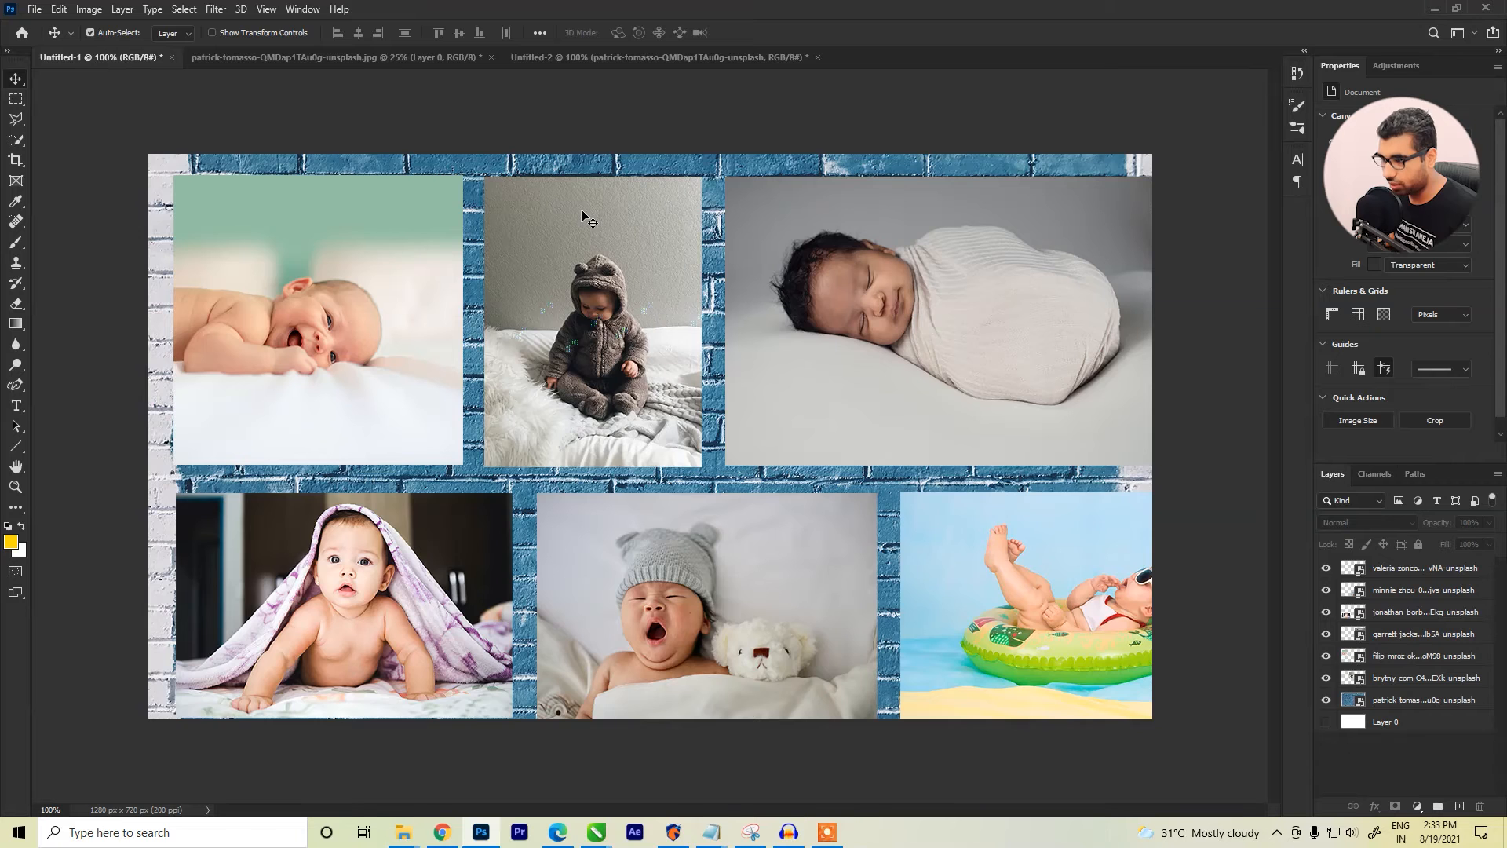
{"action": "left_click", "coordinate": [442, 445]}
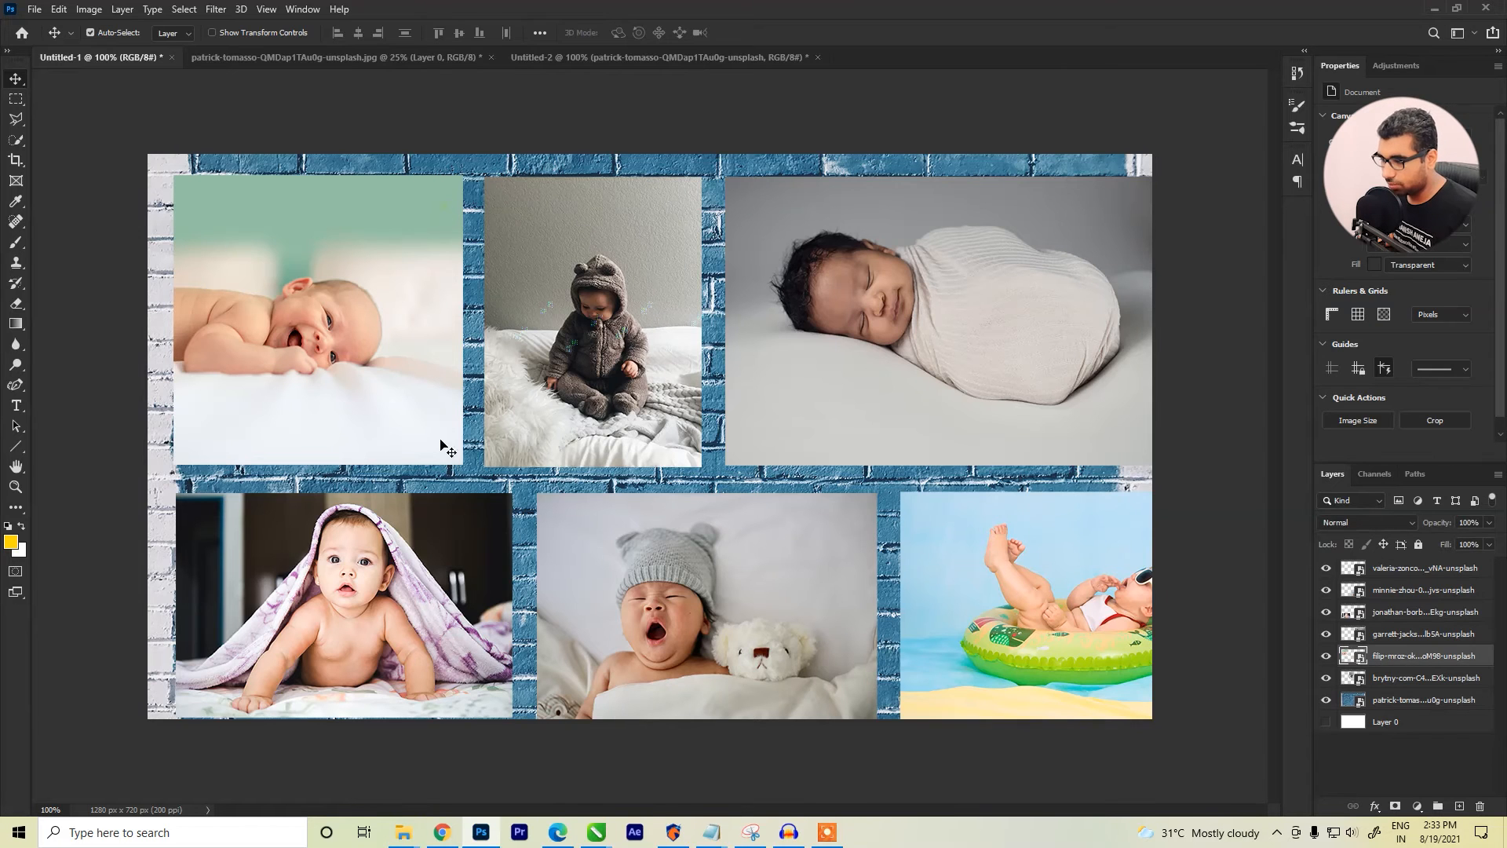
{"action": "left_click", "coordinate": [565, 280]}
{"action": "mouse_move", "coordinate": [581, 240]}
{"action": "left_mouse_down"}
{"action": "mouse_move", "coordinate": [583, 262]}
{"action": "mouse_move", "coordinate": [584, 228]}
{"action": "mouse_move", "coordinate": [586, 242]}
{"action": "left_mouse_up"}
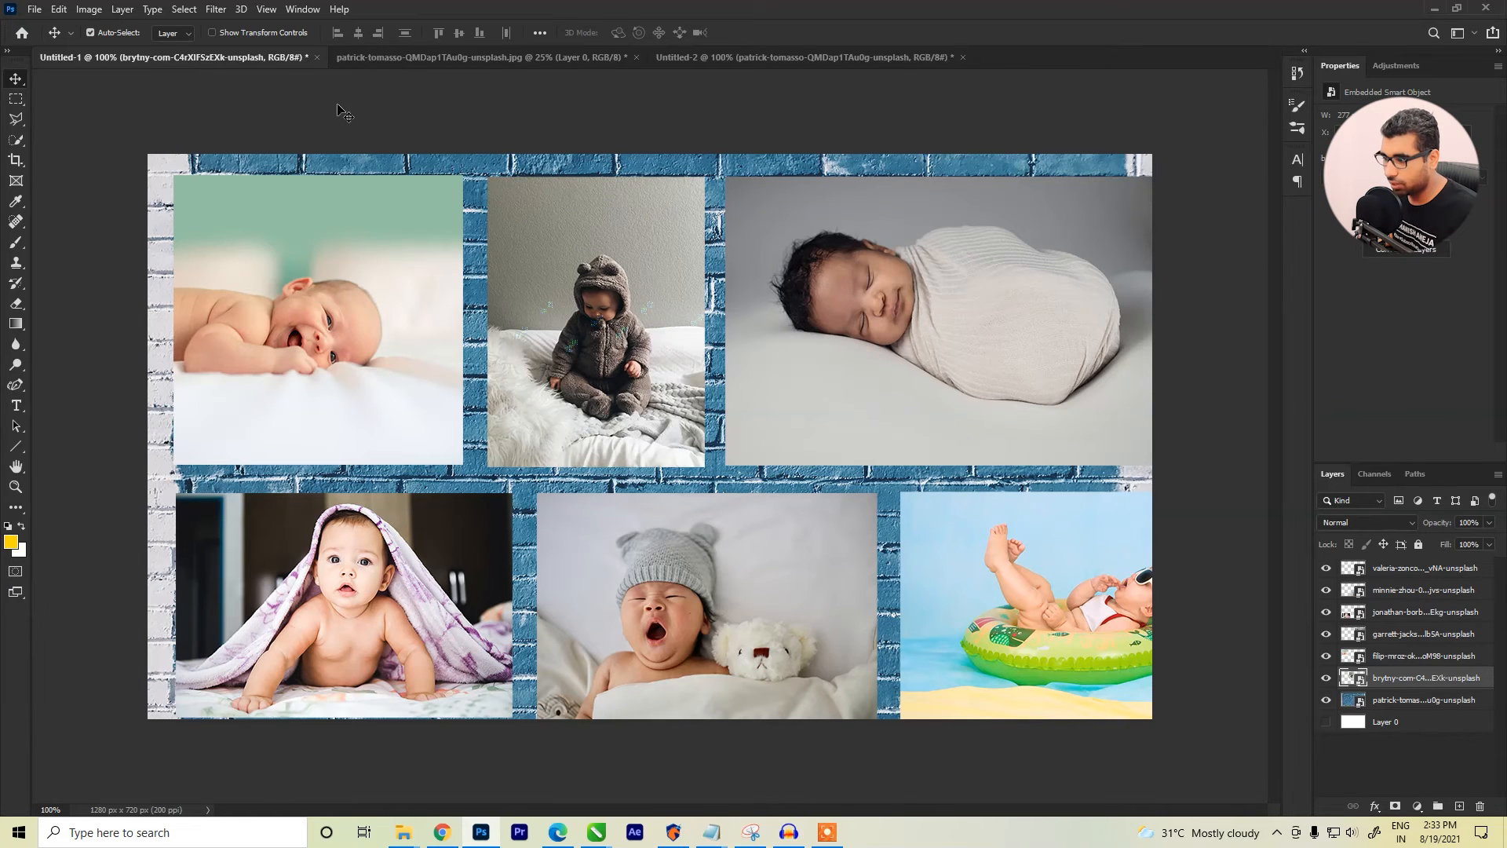
Step: Turn off Smart Guides and reposition the bear-suit baby photo between its upper-row neighbours by eye
{"action": "left_click", "coordinate": [267, 9]}
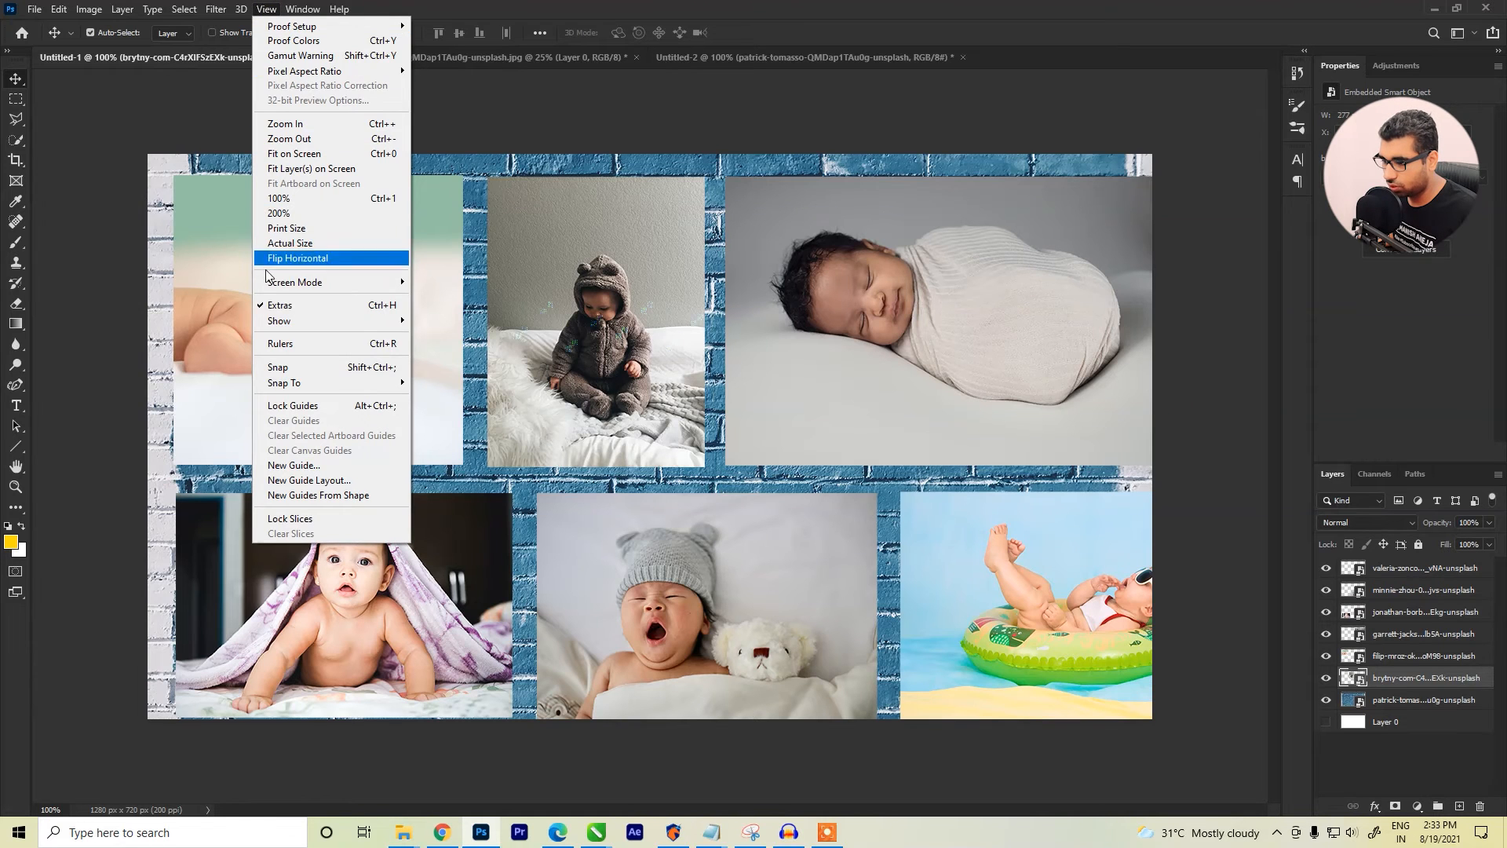
{"action": "mouse_move", "coordinate": [285, 329]}
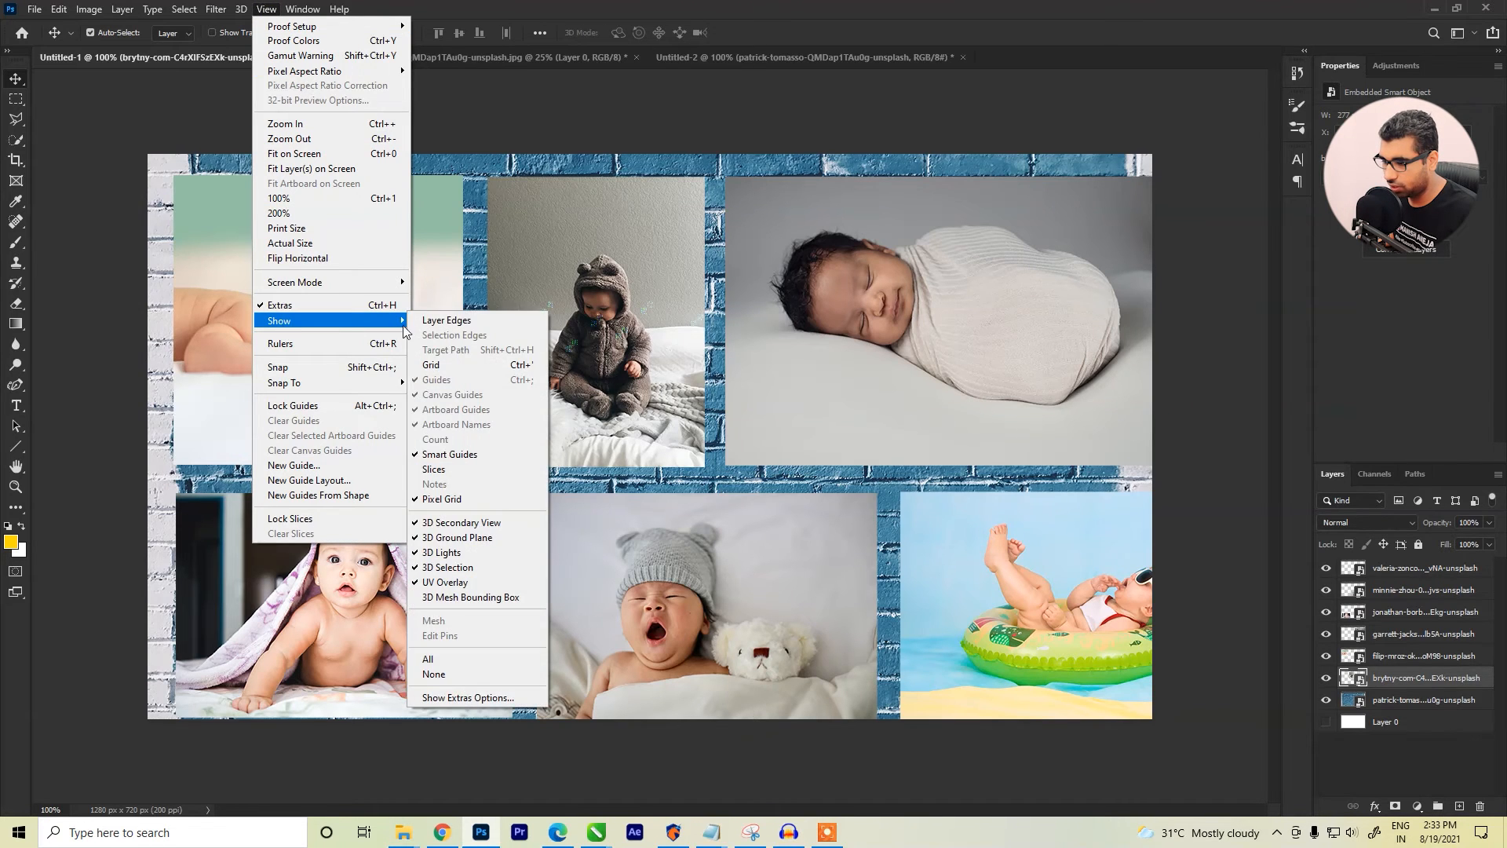
{"action": "left_click", "coordinate": [417, 455]}
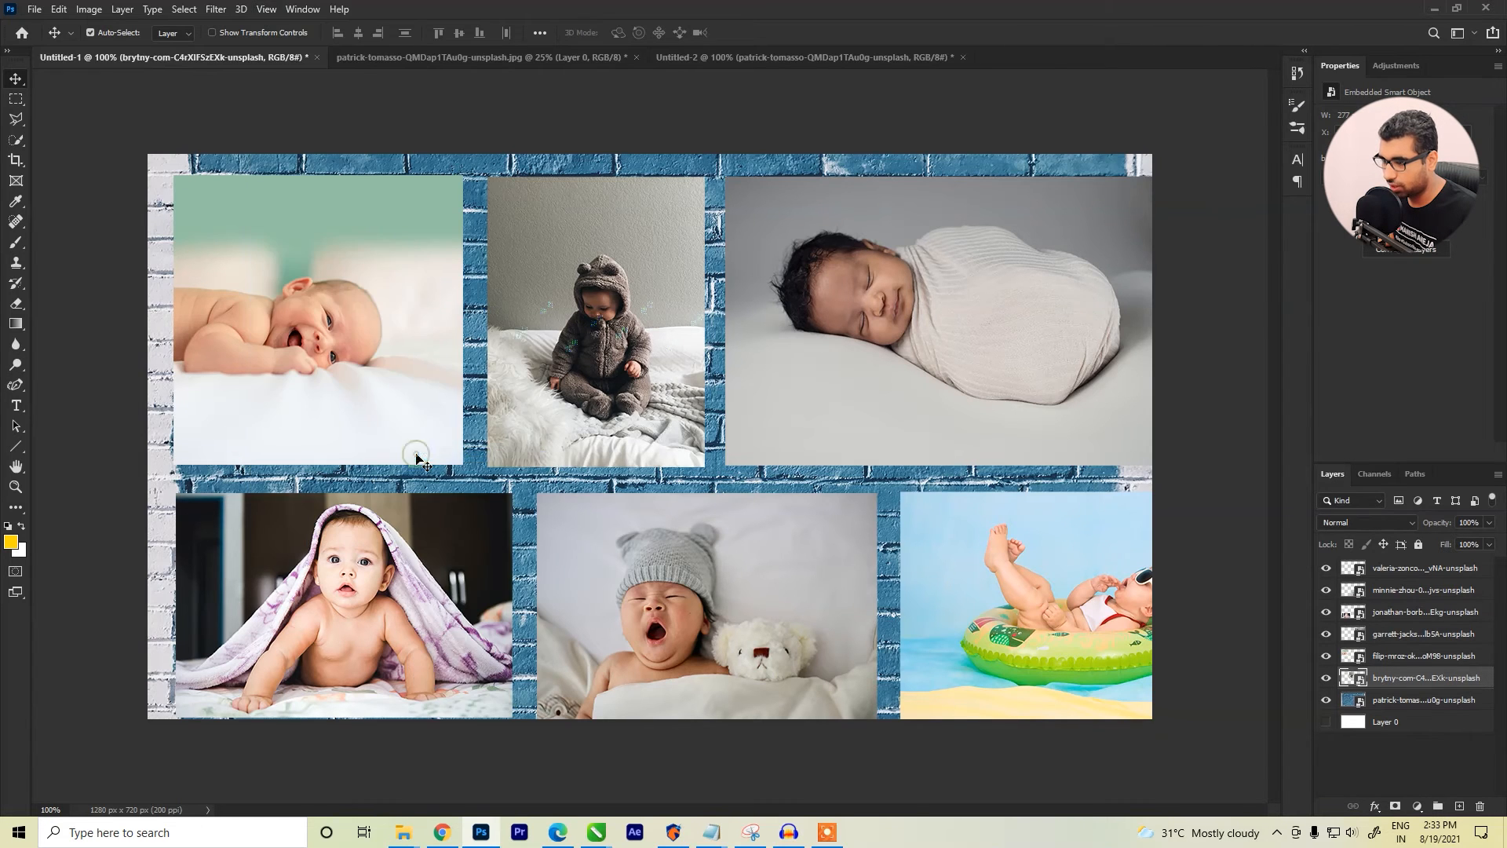
{"action": "left_click", "coordinate": [268, 10]}
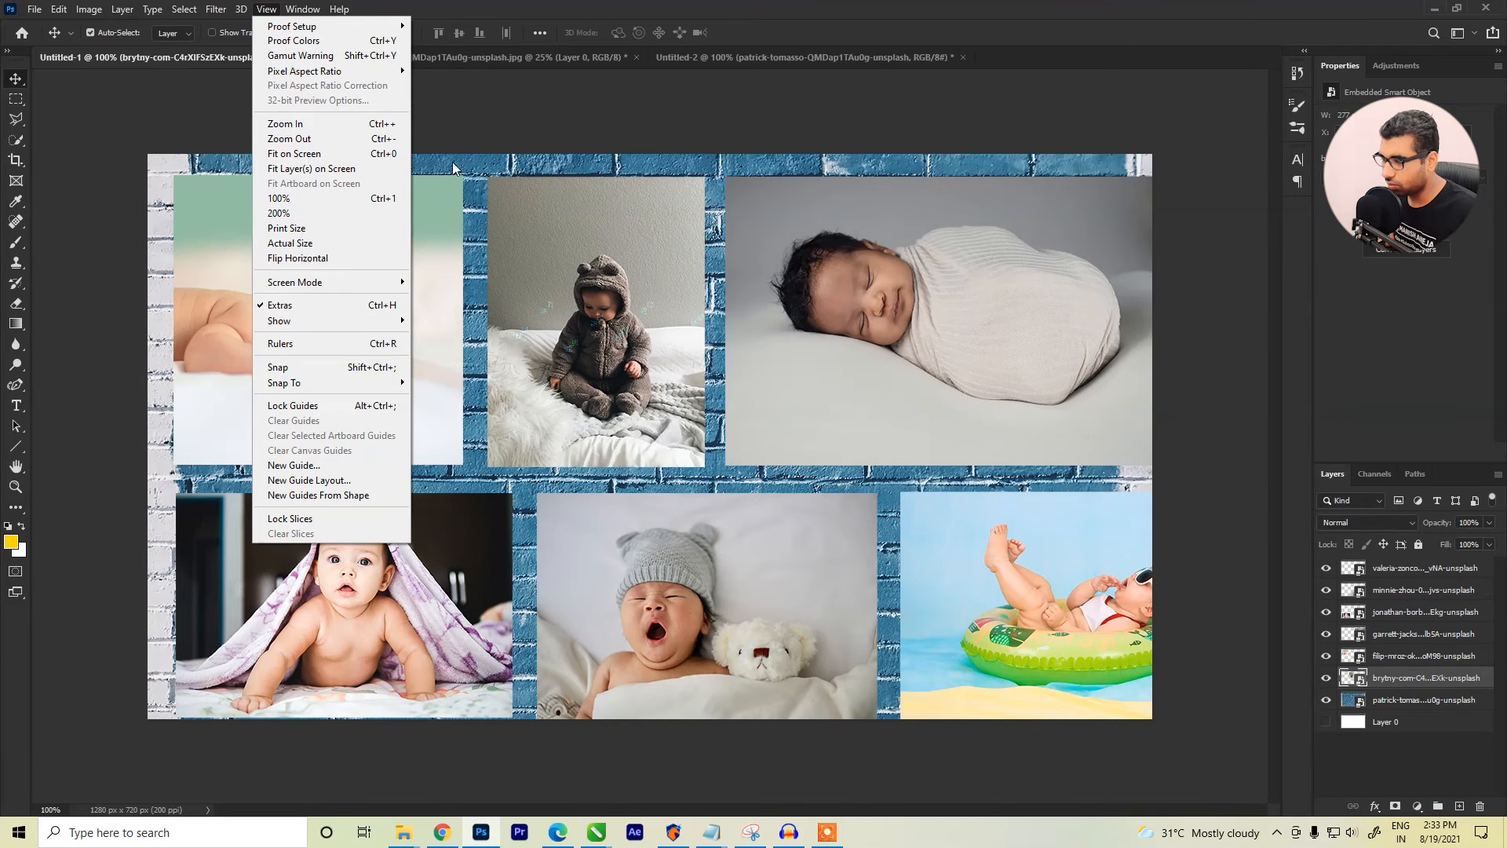
{"action": "mouse_move", "coordinate": [343, 331]}
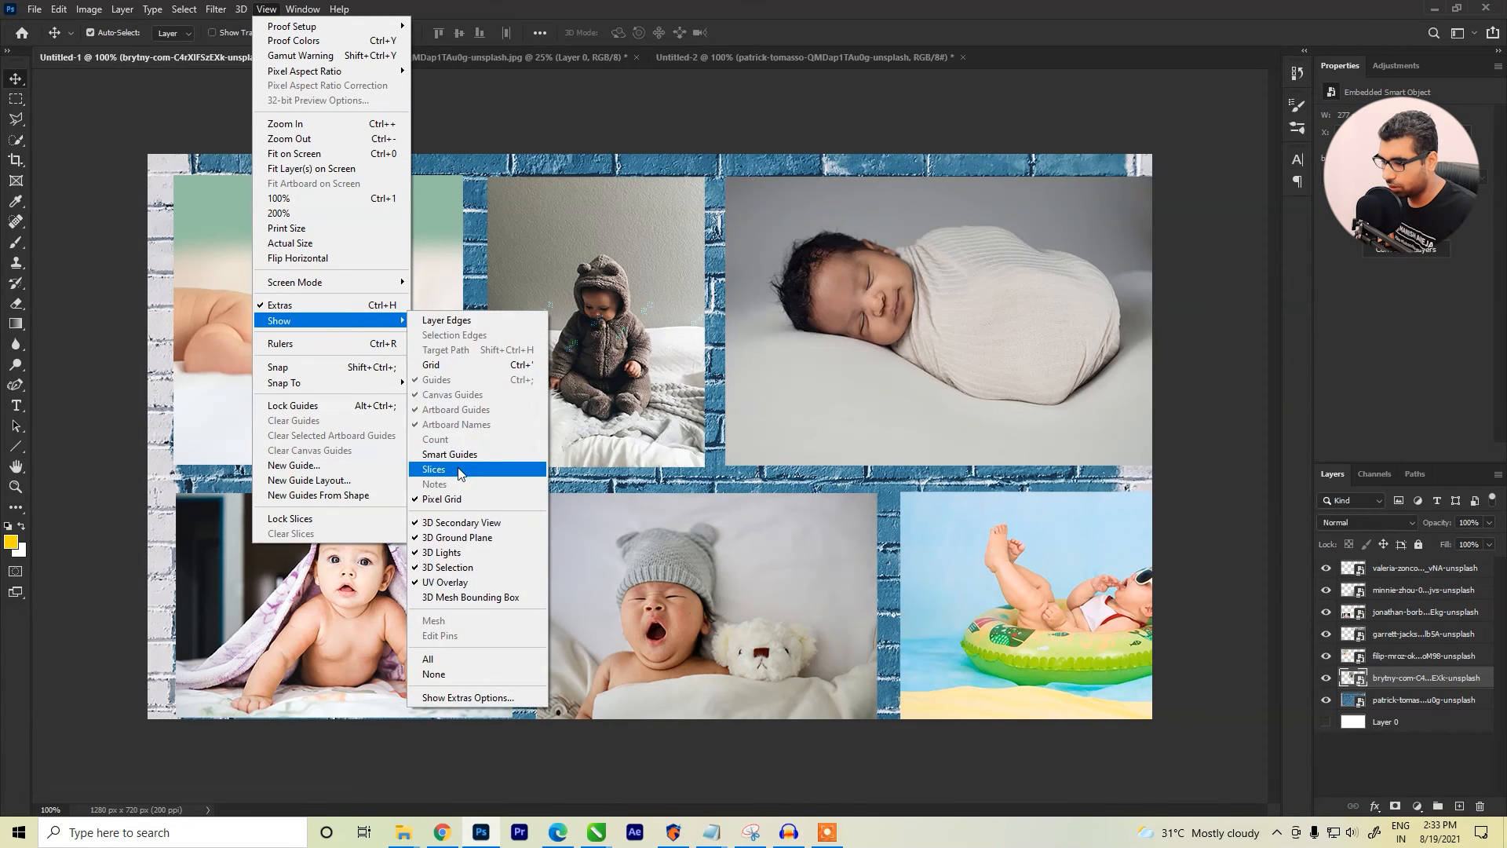
{"action": "left_click", "coordinate": [488, 129]}
{"action": "left_click_drag", "start_coordinate": [602, 190], "coordinate": [611, 247]}
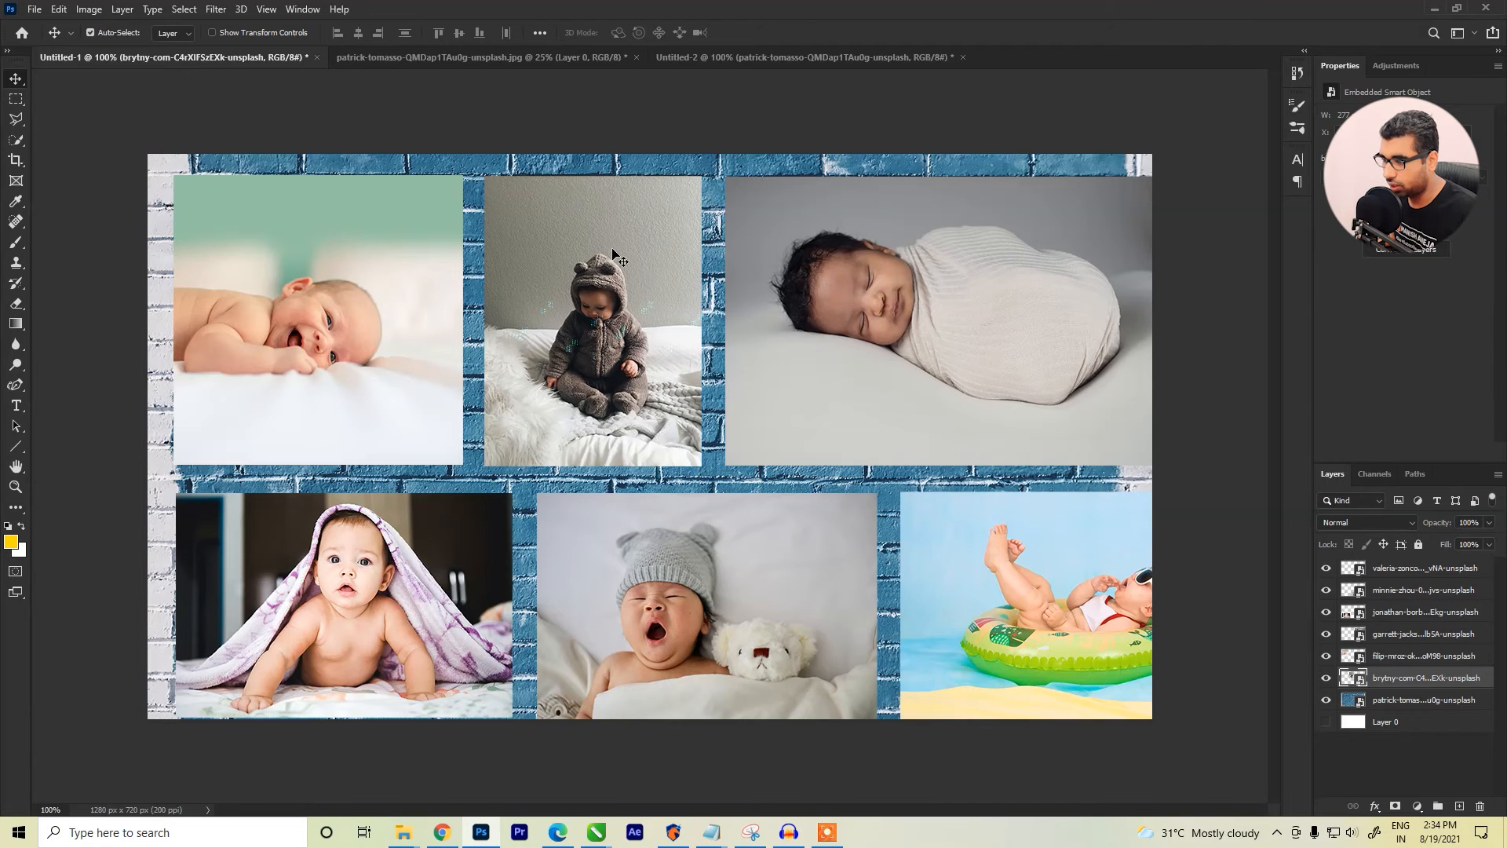
Step: Turn Smart Guides back on for the collage and check that the option is enabled
{"action": "left_click", "coordinate": [263, 10]}
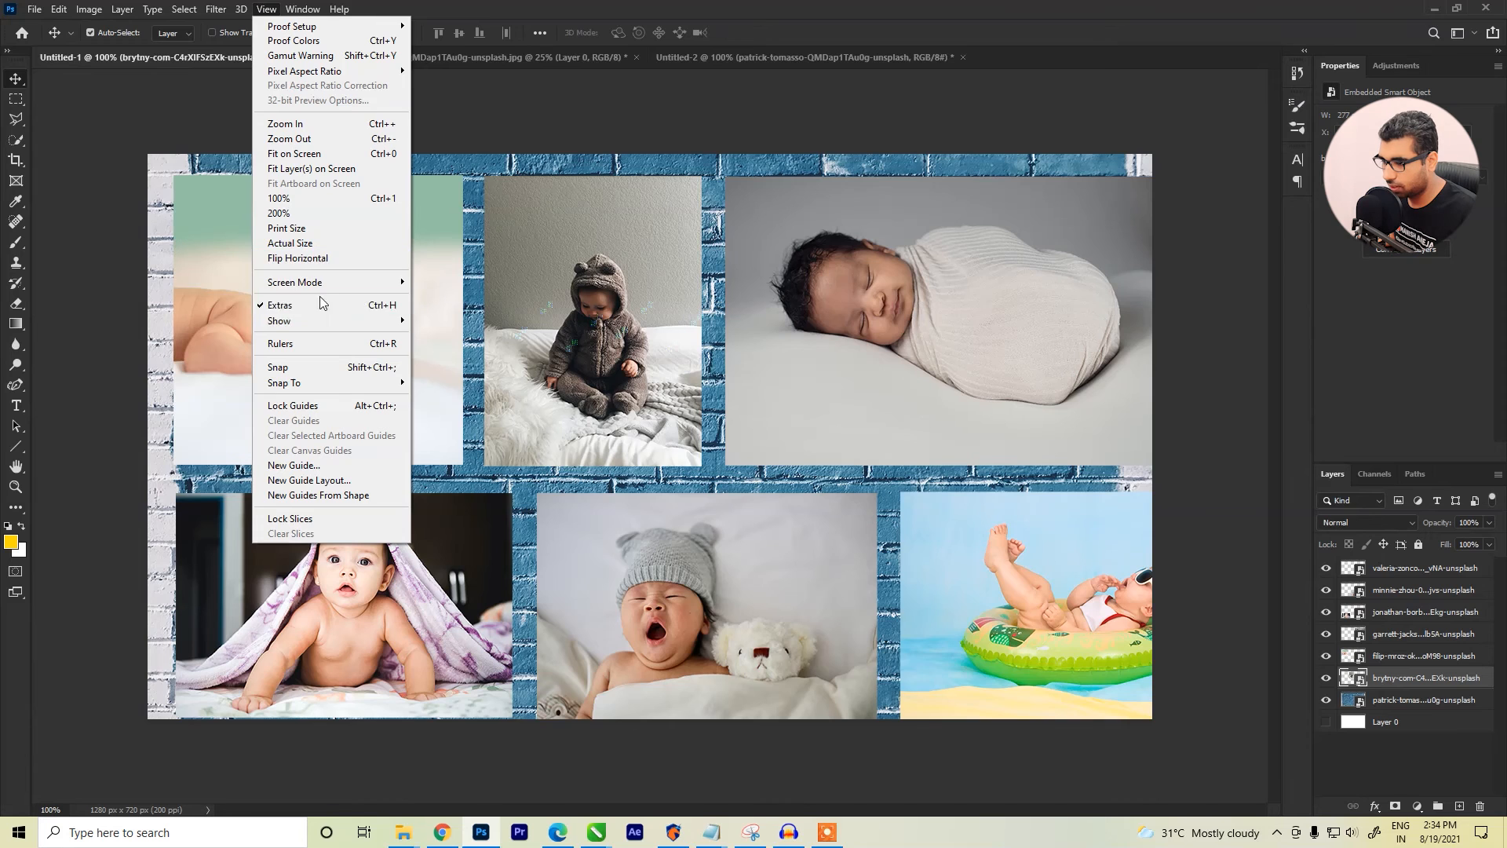
{"action": "mouse_move", "coordinate": [323, 320]}
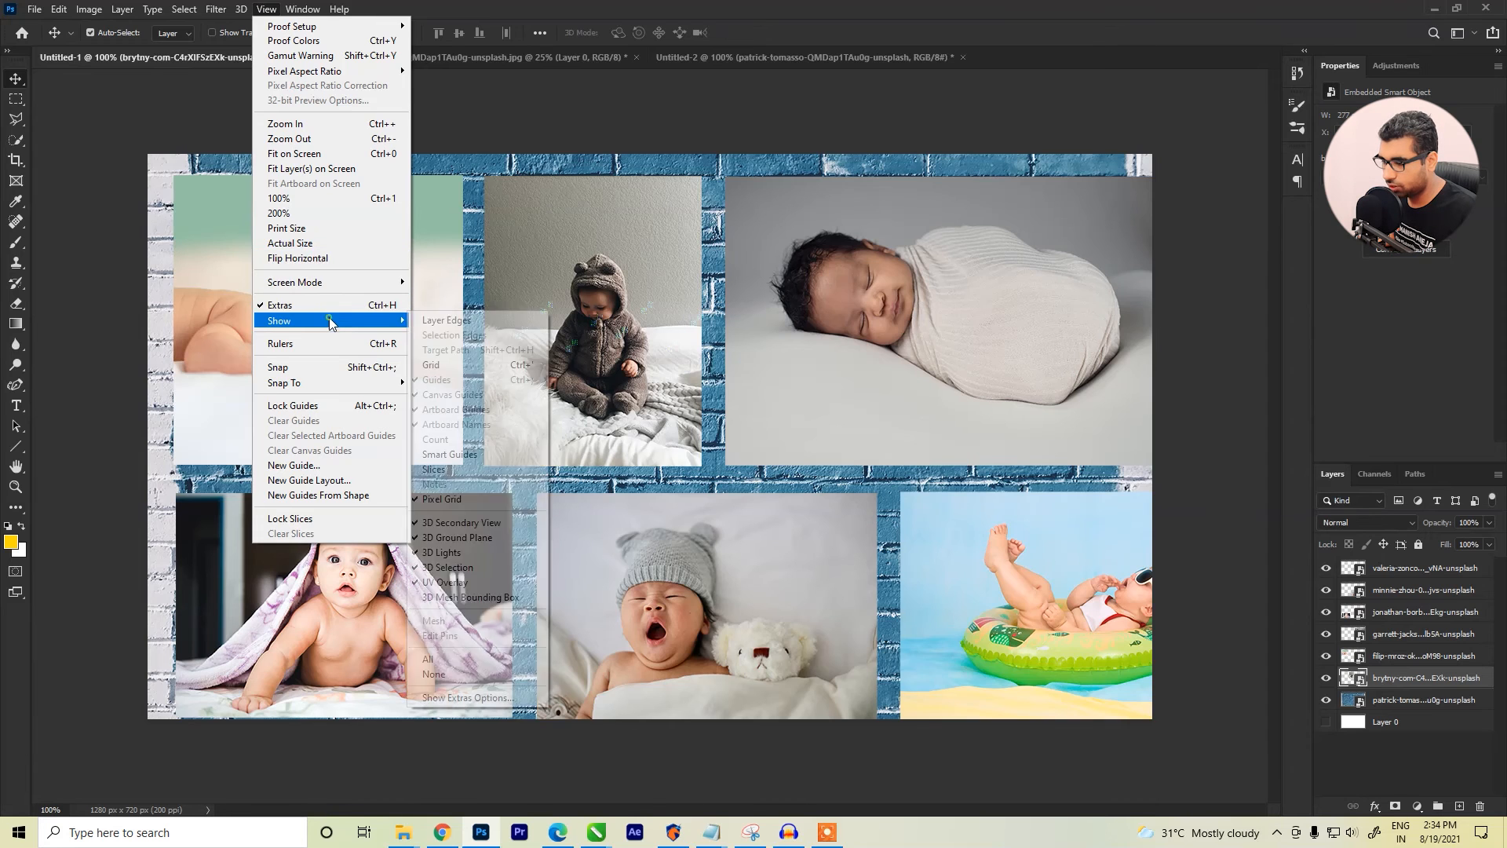
{"action": "left_click", "coordinate": [429, 454]}
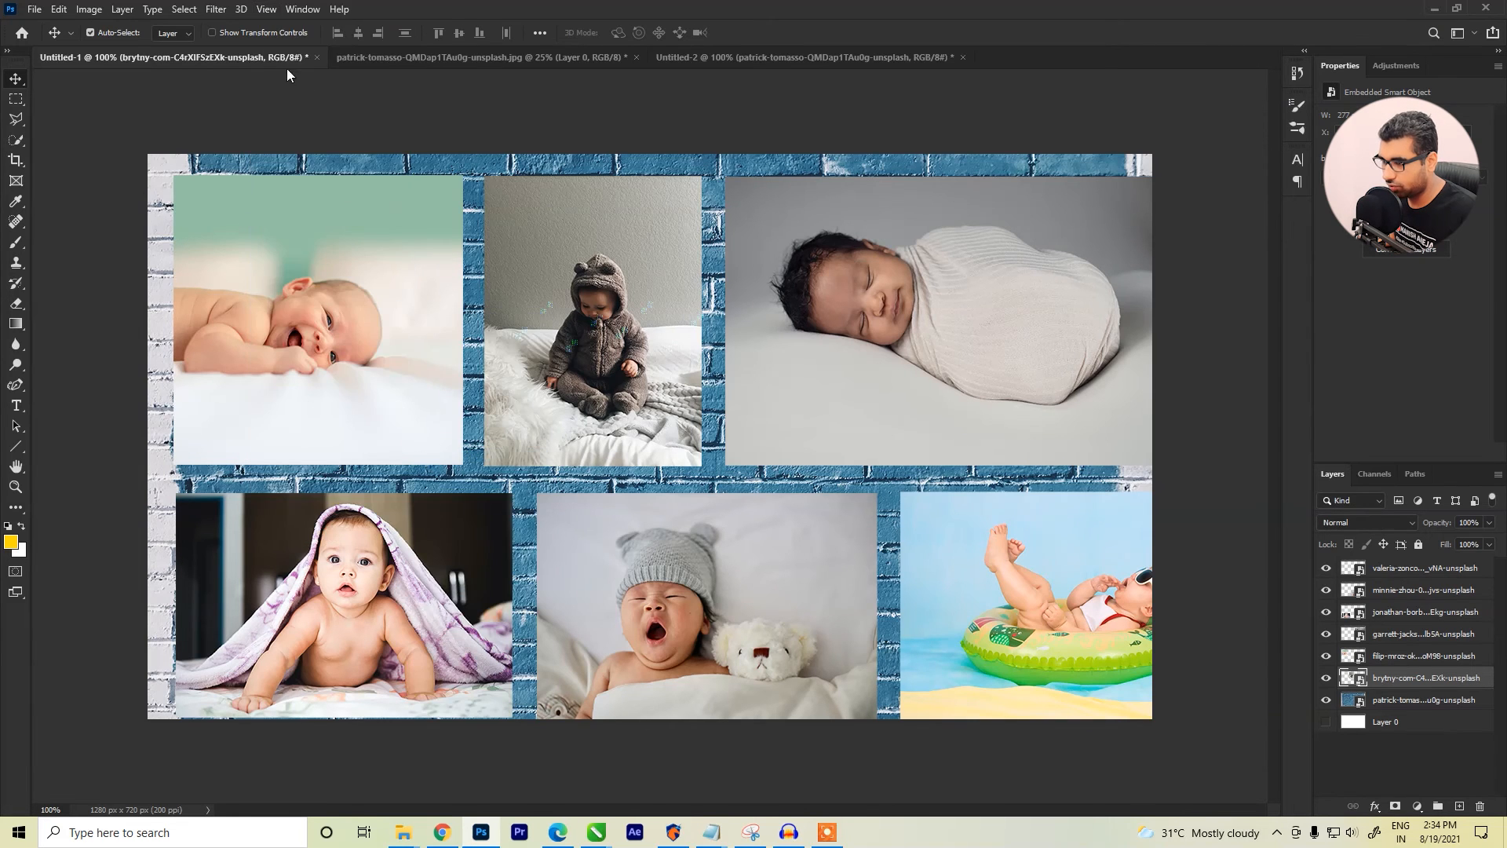
{"action": "left_click", "coordinate": [266, 9]}
{"action": "left_click", "coordinate": [298, 321]}
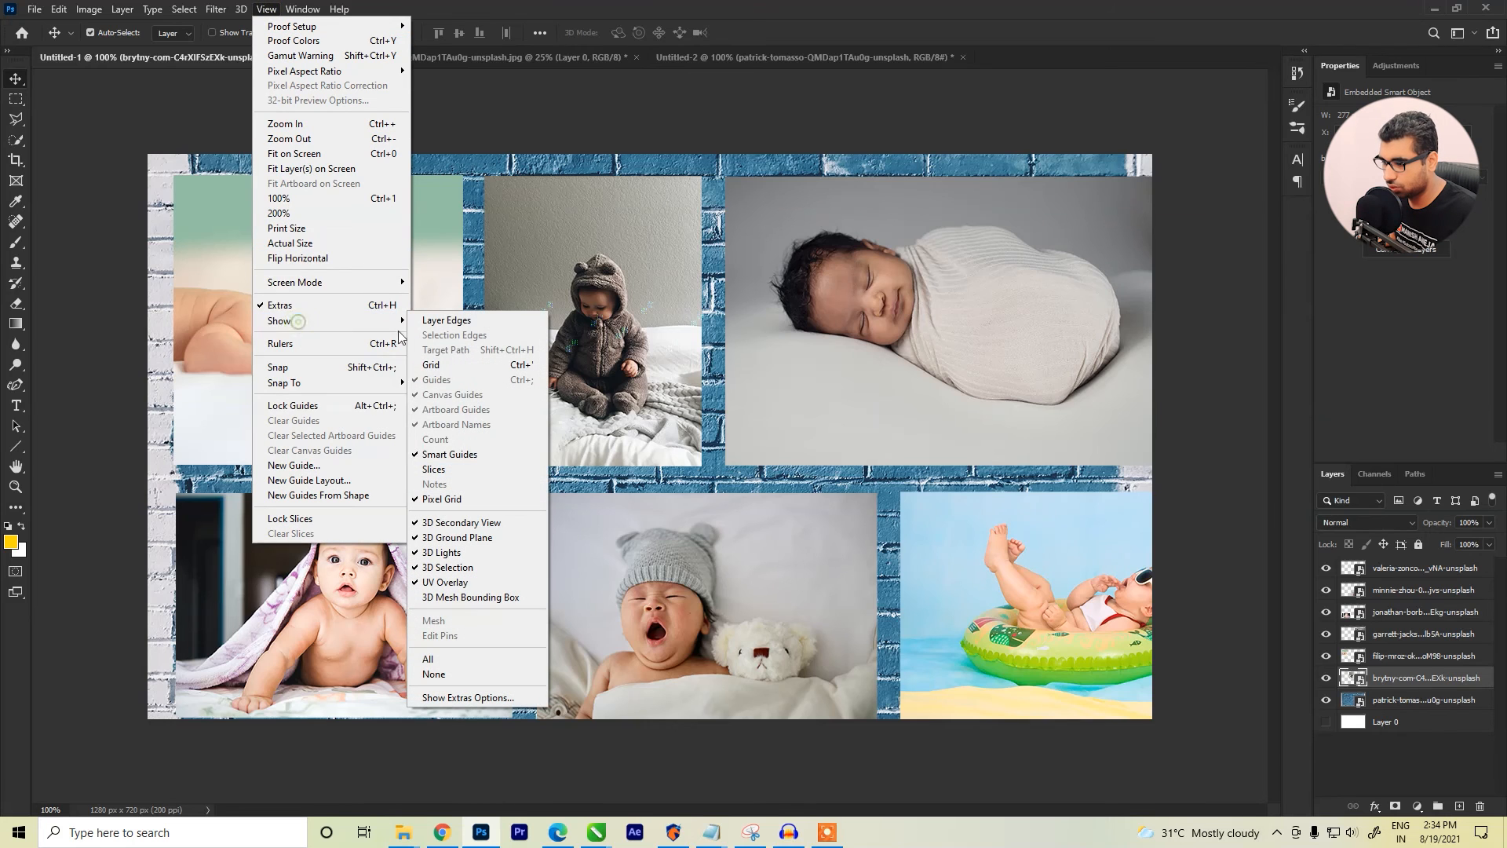
{"action": "left_click", "coordinate": [529, 131]}
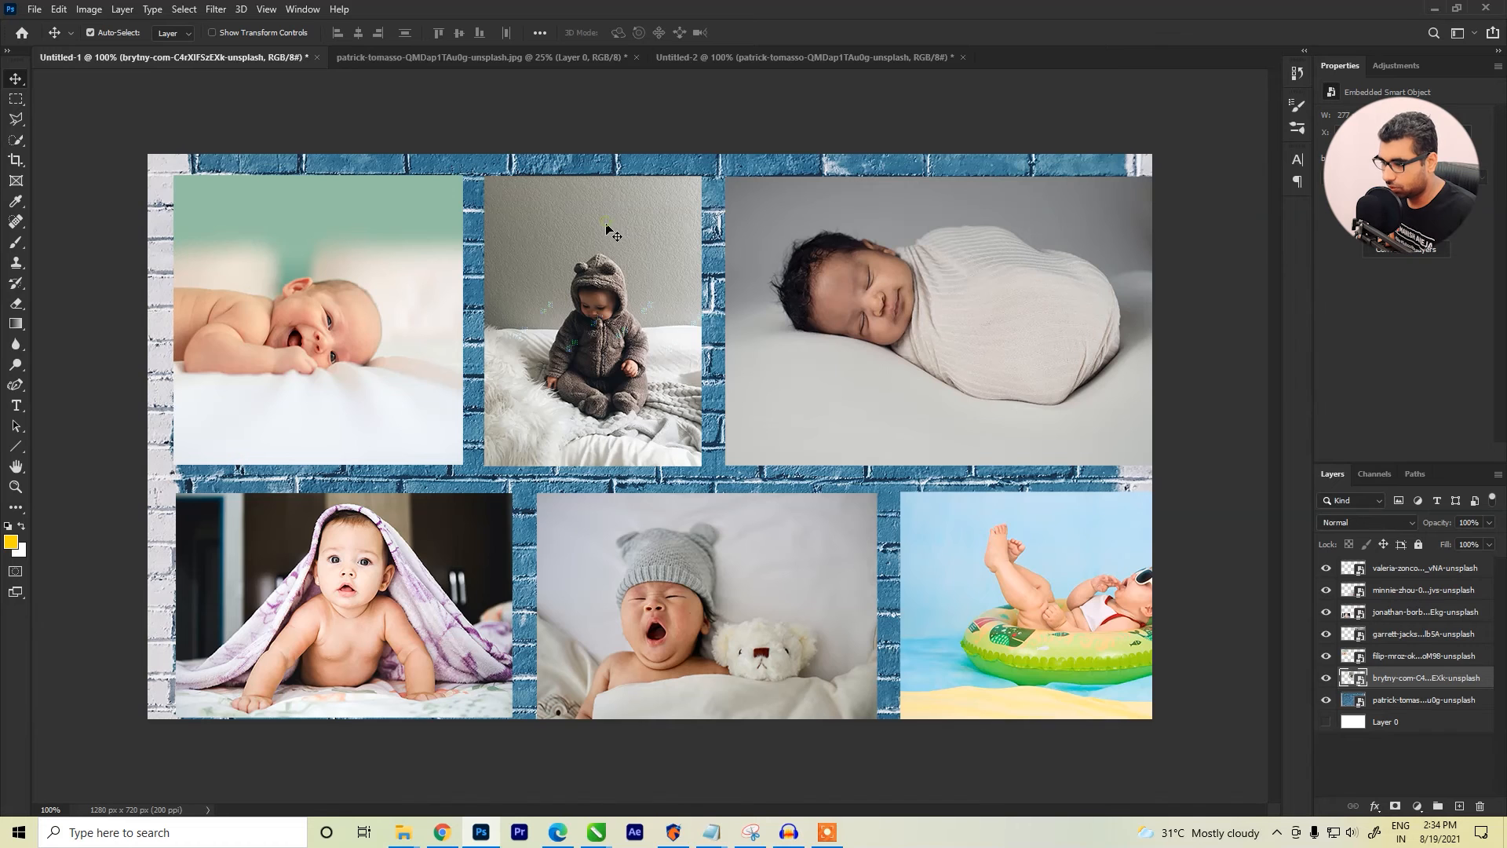
Step: Align the bear-suit and yawning baby photos with their neighbours using the smart guides, and deselect all layers
{"action": "left_click_drag", "start_coordinate": [607, 229], "coordinate": [606, 226]}
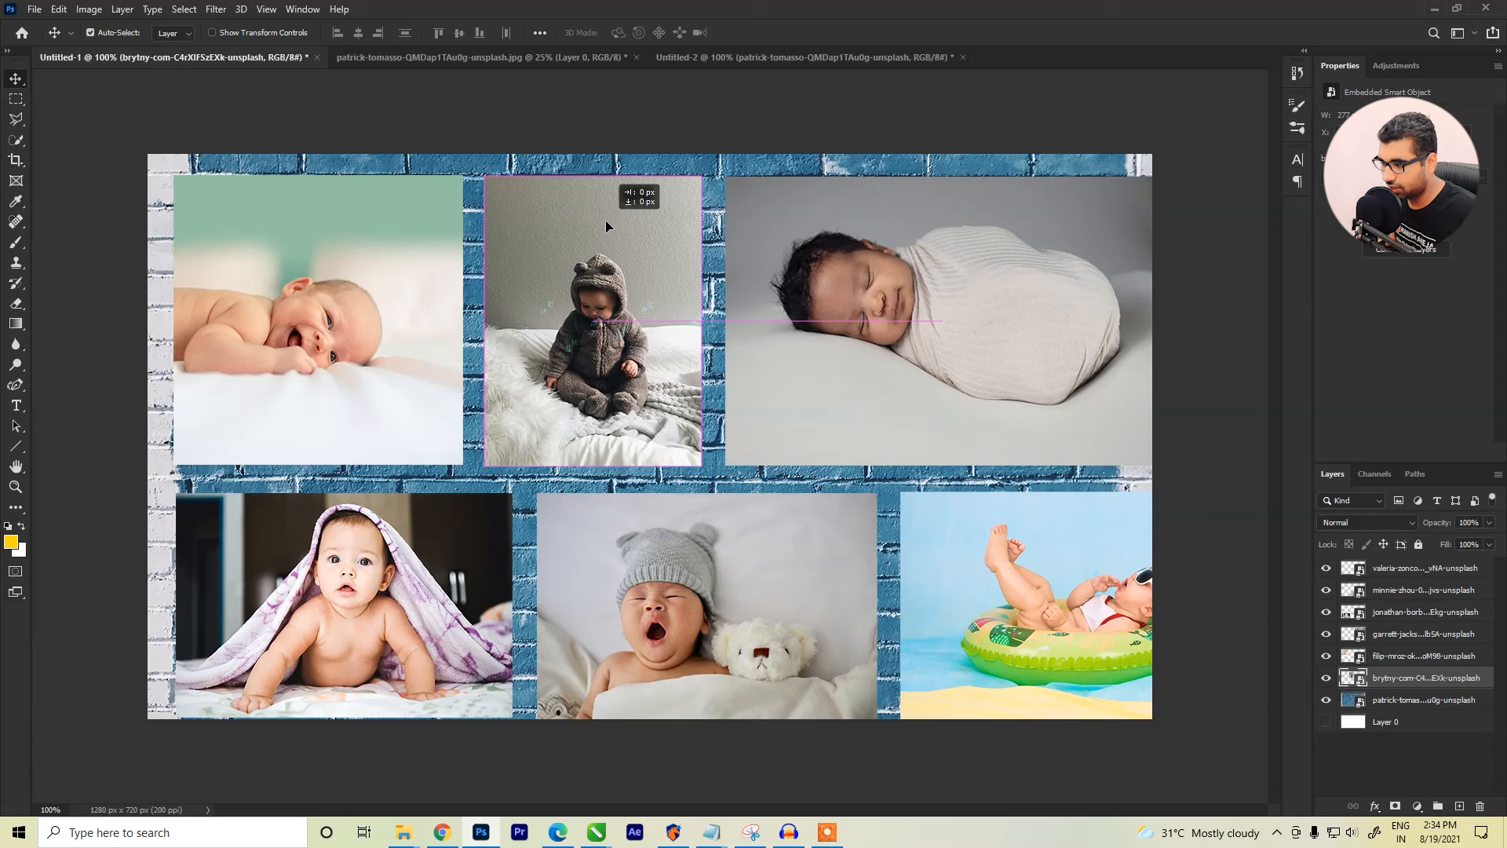
{"action": "left_click_drag", "start_coordinate": [605, 226], "coordinate": [606, 226]}
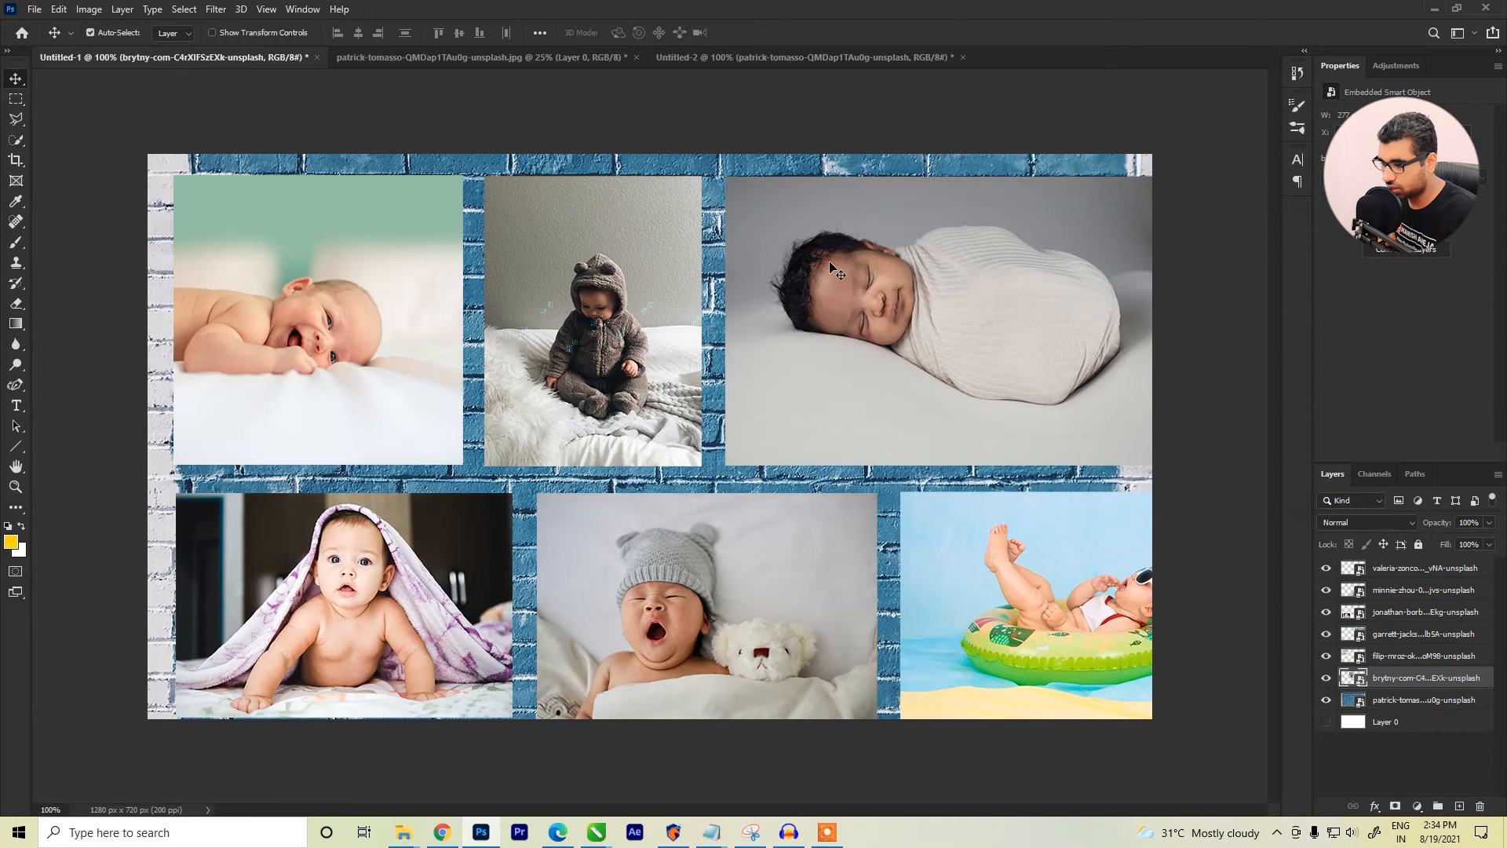
{"action": "left_click_drag", "start_coordinate": [737, 538], "coordinate": [736, 536]}
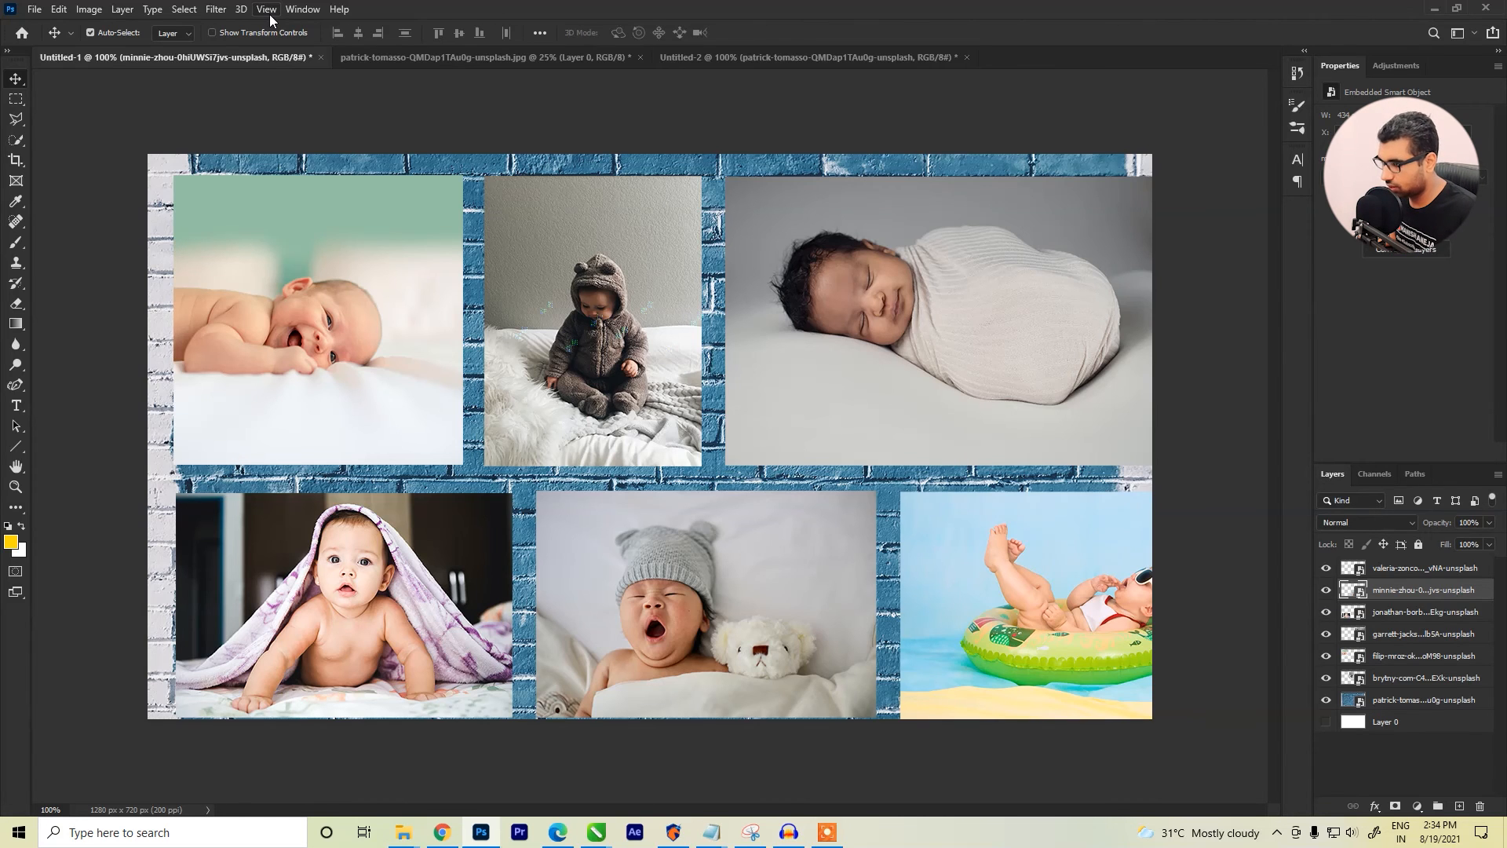
{"action": "left_click", "coordinate": [327, 96]}
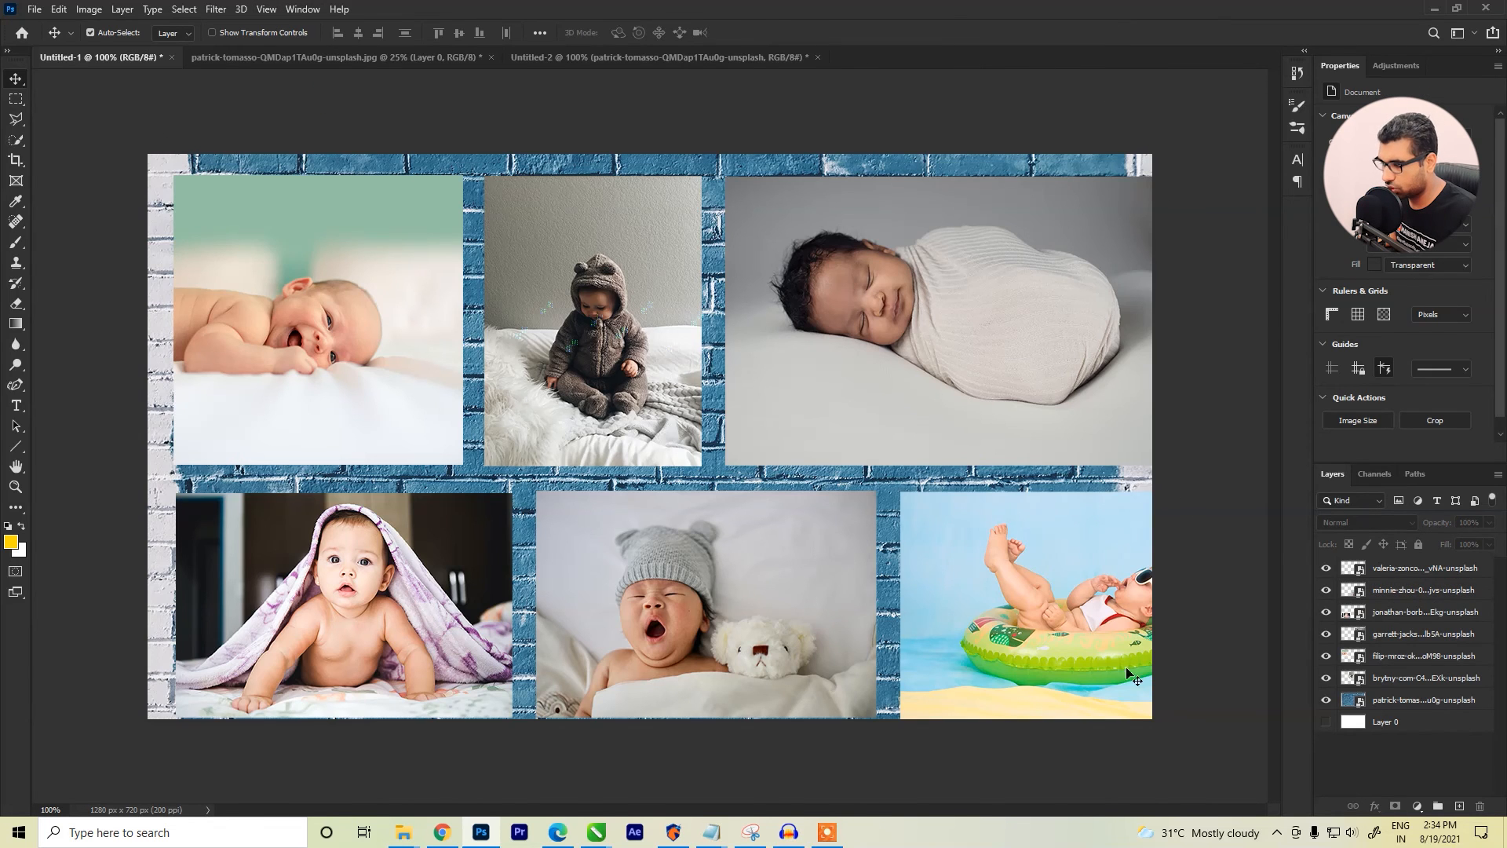